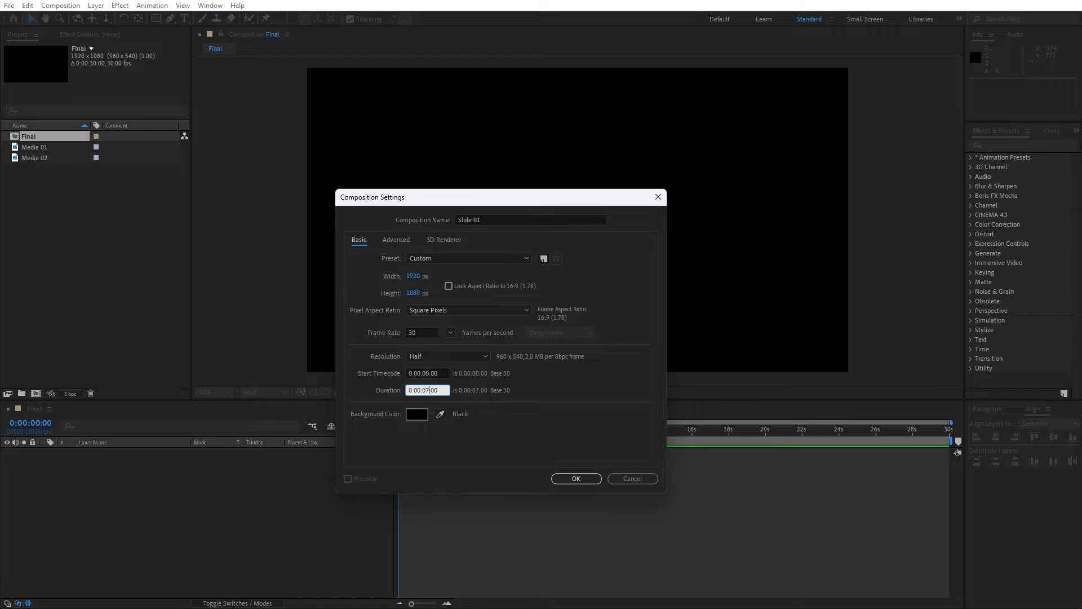
Create the Slide 01 composition, then create another 1920x1080, 7-second composition named Media 01.
click(587, 478)
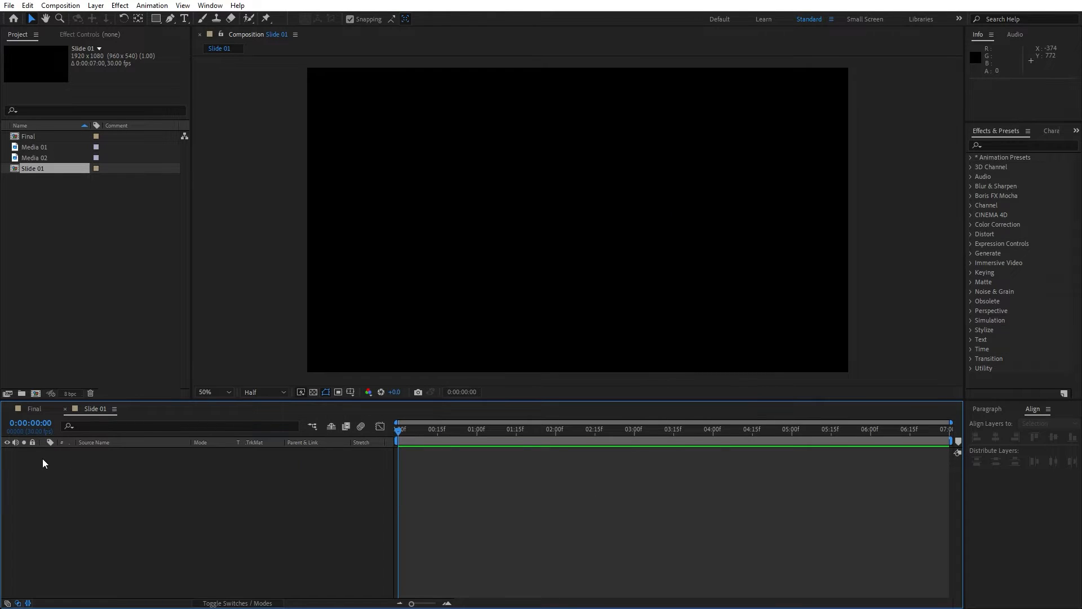
click(36, 394)
text(Media 01)
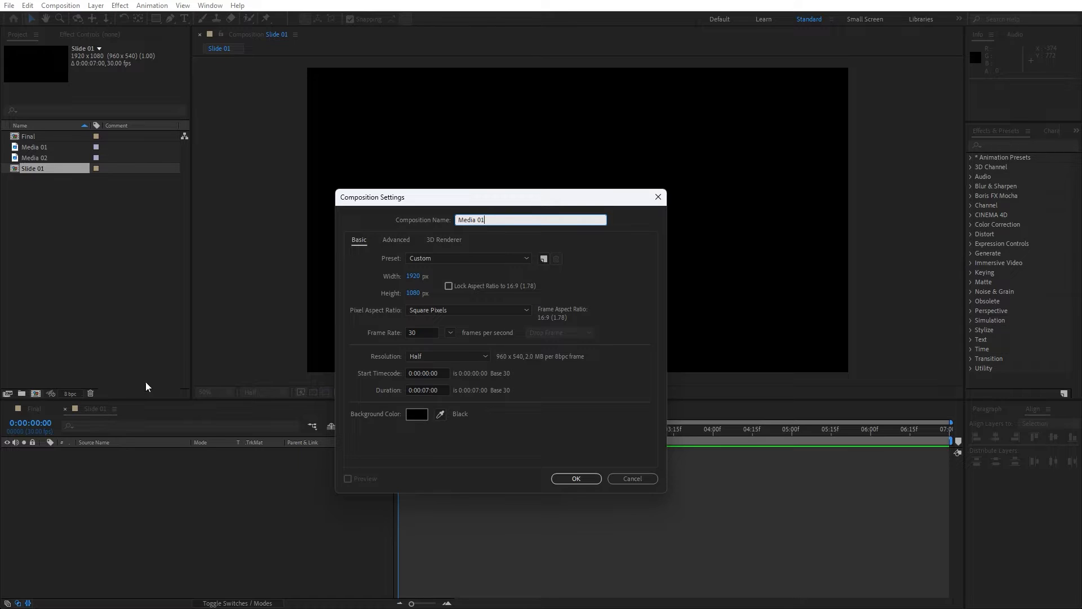
click(580, 478)
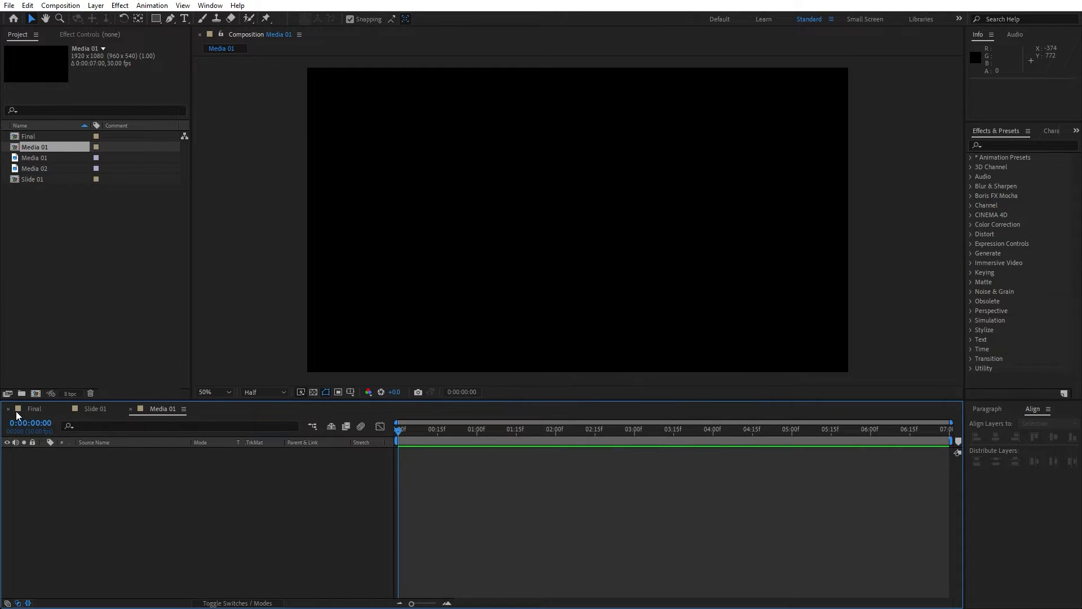
Place the Media 01 footage as a layer inside the Media 01 composition.
click(8, 409)
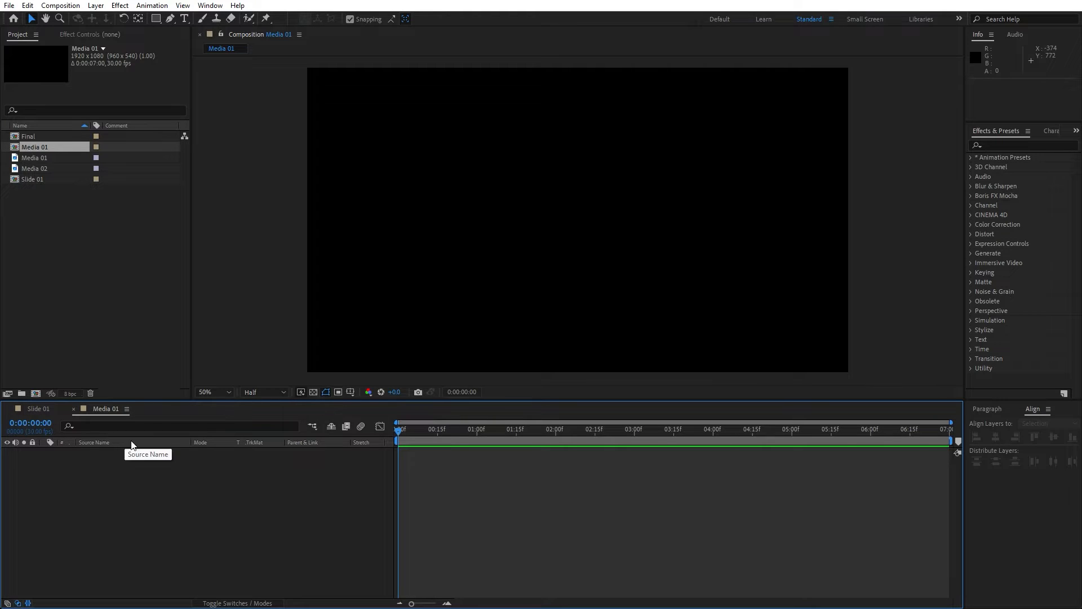
click(57, 158)
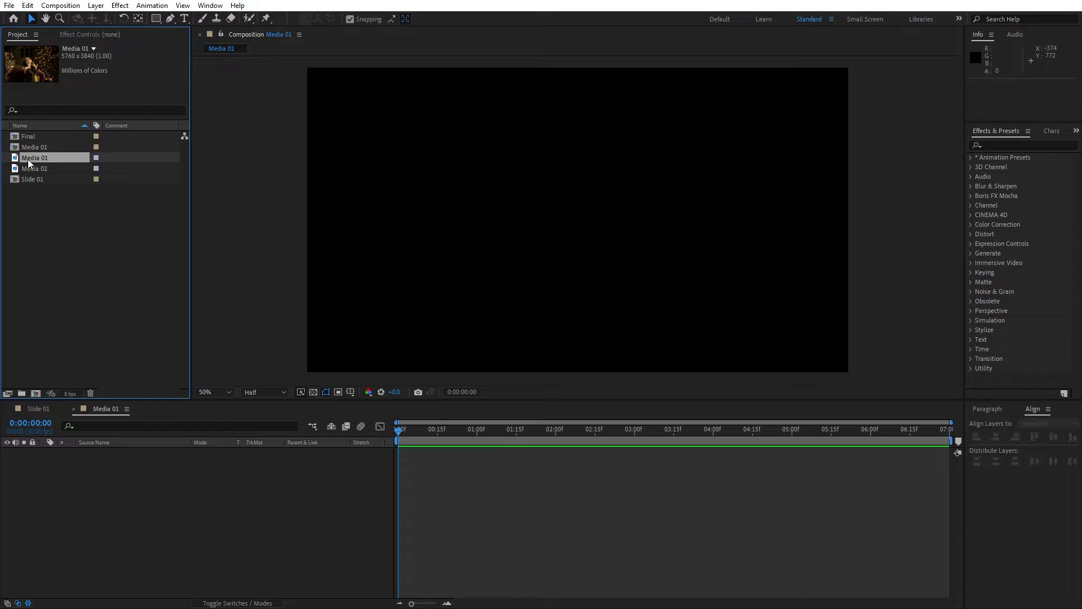
drag(28, 159, 141, 454)
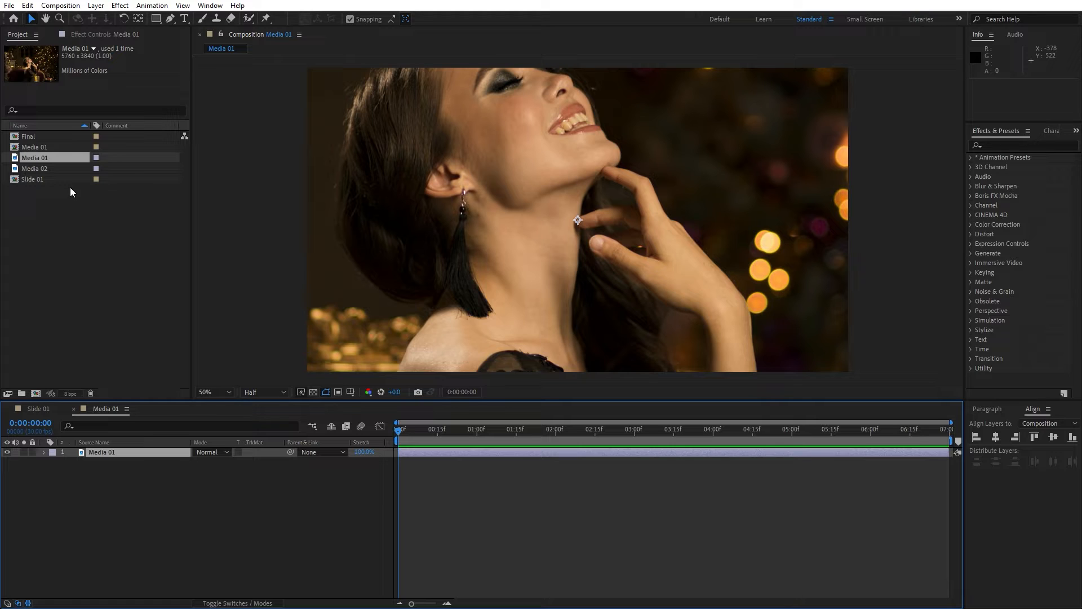
Scale the footage layer down so the whole image fits inside the Media 01 frame.
key(comma)
key(comma)
key(s)
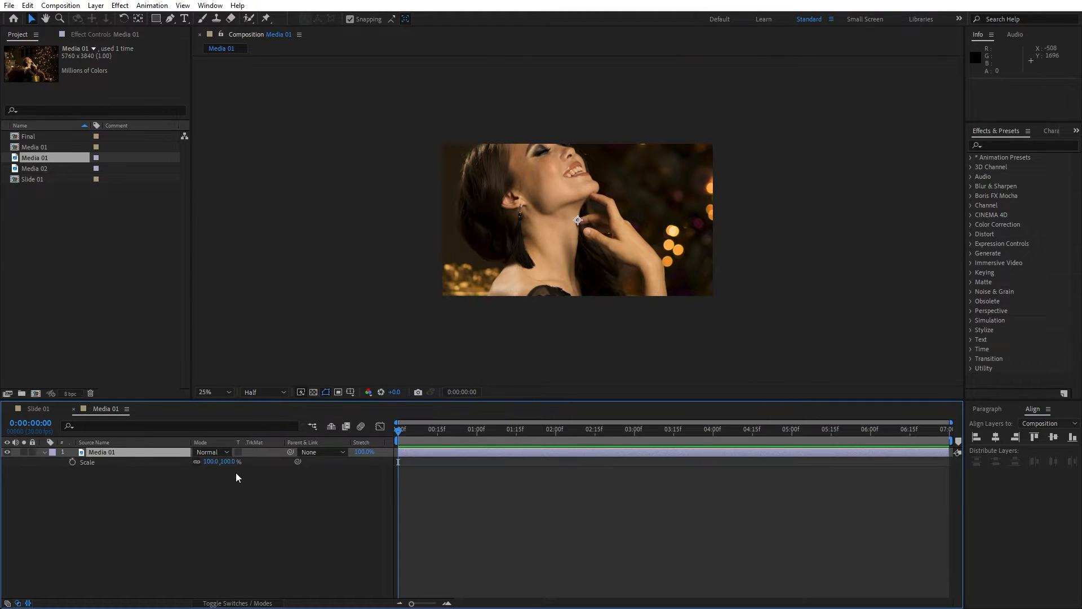
mouse_move(209, 461)
mouse_down()
mouse_move(172, 464)
mouse_move(212, 462)
mouse_up()
key(p)
click(190, 510)
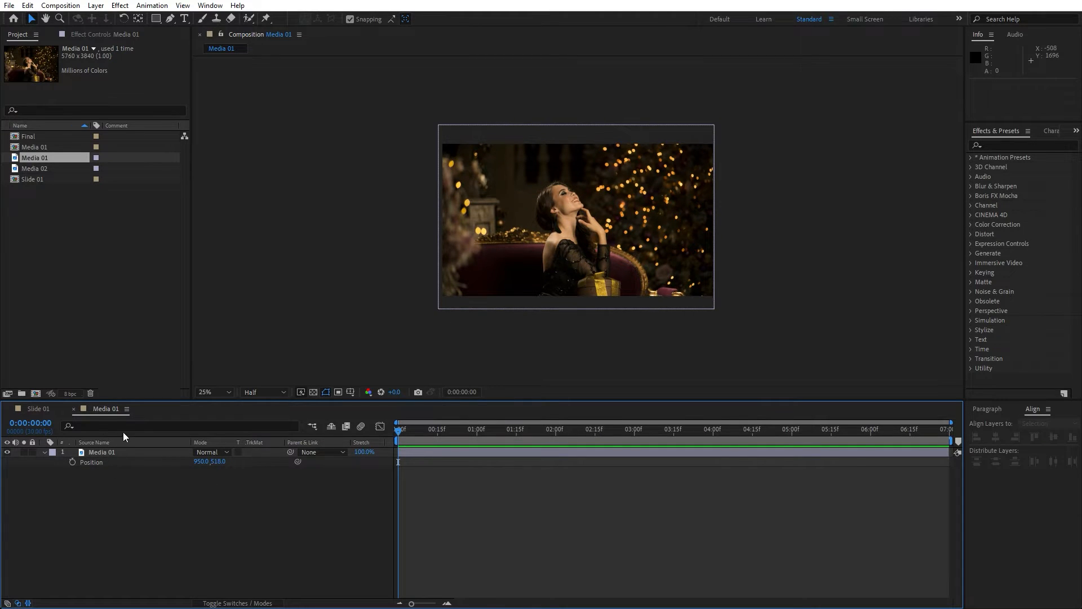
Add the Media 01 composition as a layer in the Slide 01 composition.
click(74, 408)
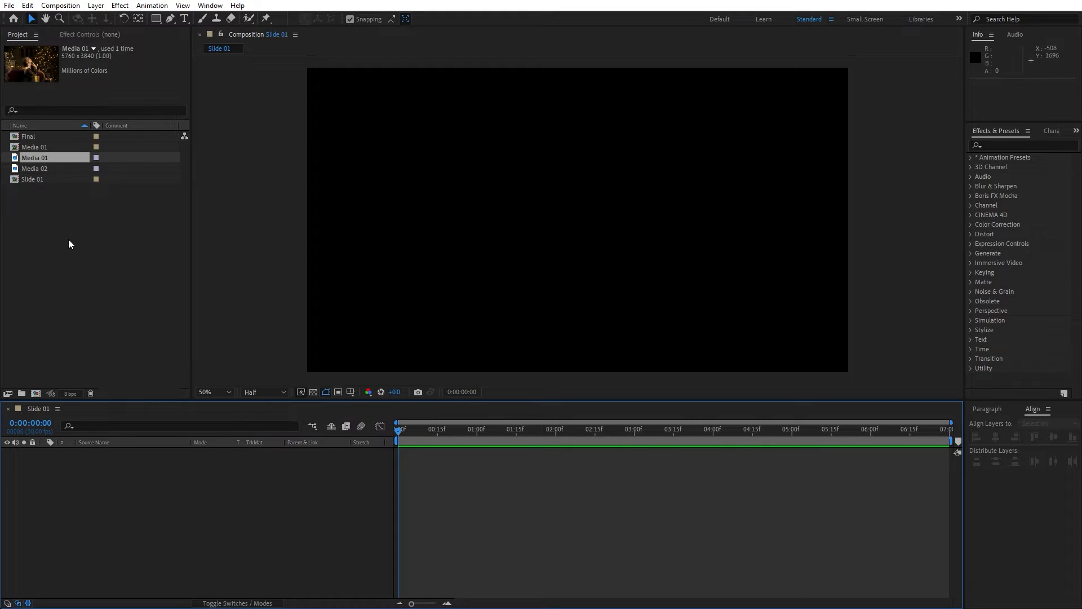
drag(35, 146, 162, 539)
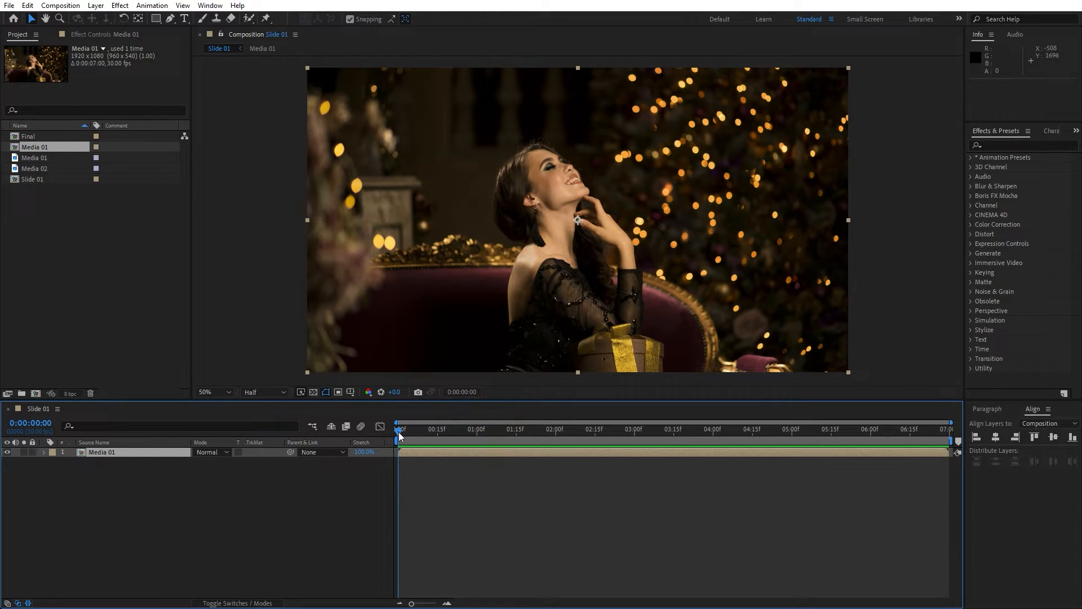
Set a Scale keyframe of 120% at the start of the Media 01 layer.
key(s)
click(72, 462)
click(210, 461)
text(120)
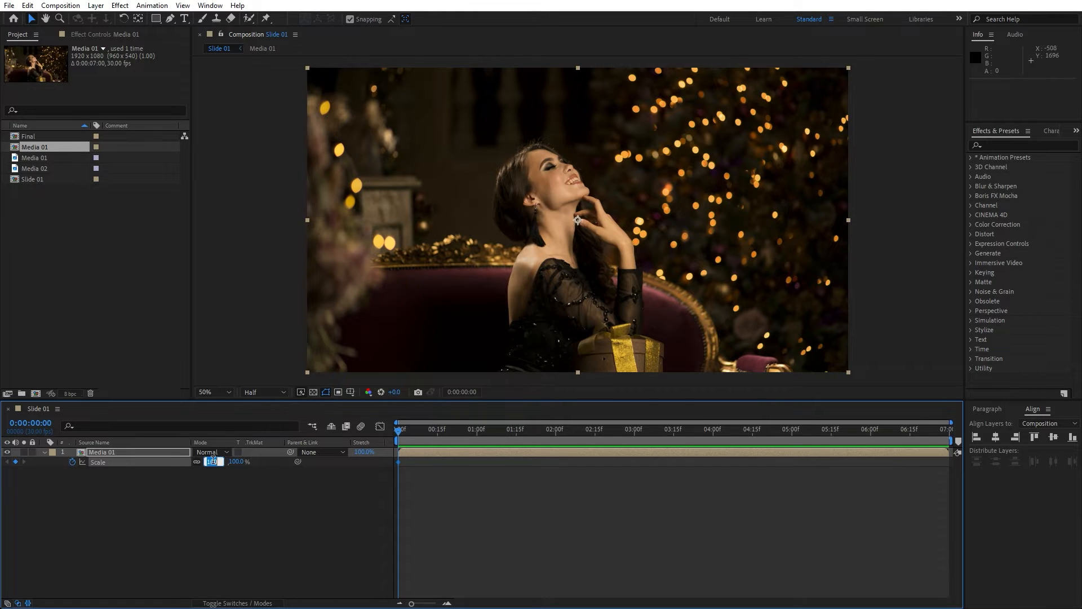
click(228, 506)
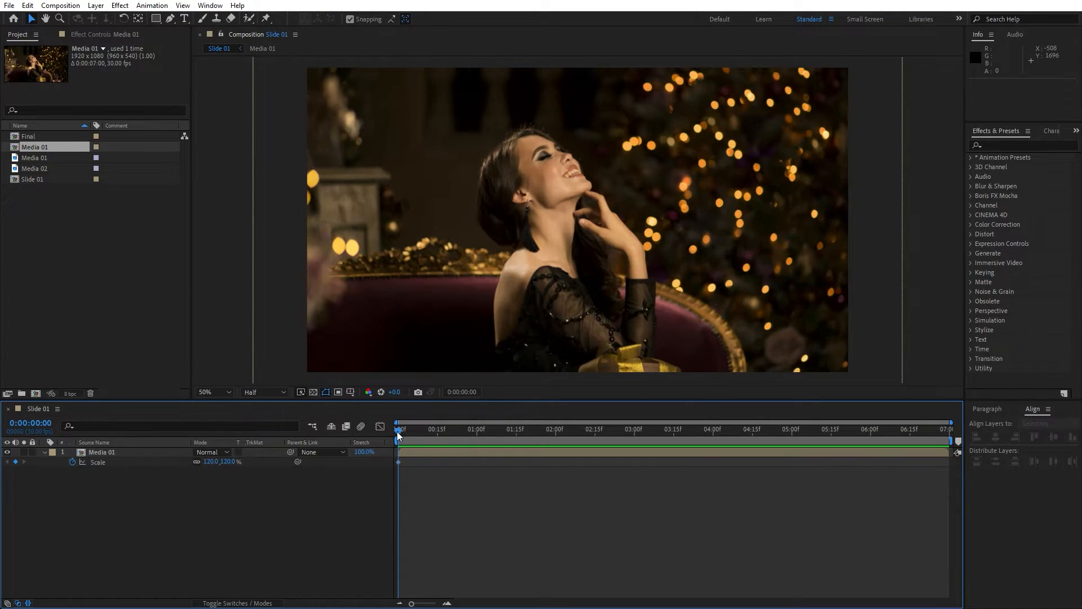
At 3 seconds, set the layer's Scale to 100% to add a second keyframe.
drag(398, 431, 635, 435)
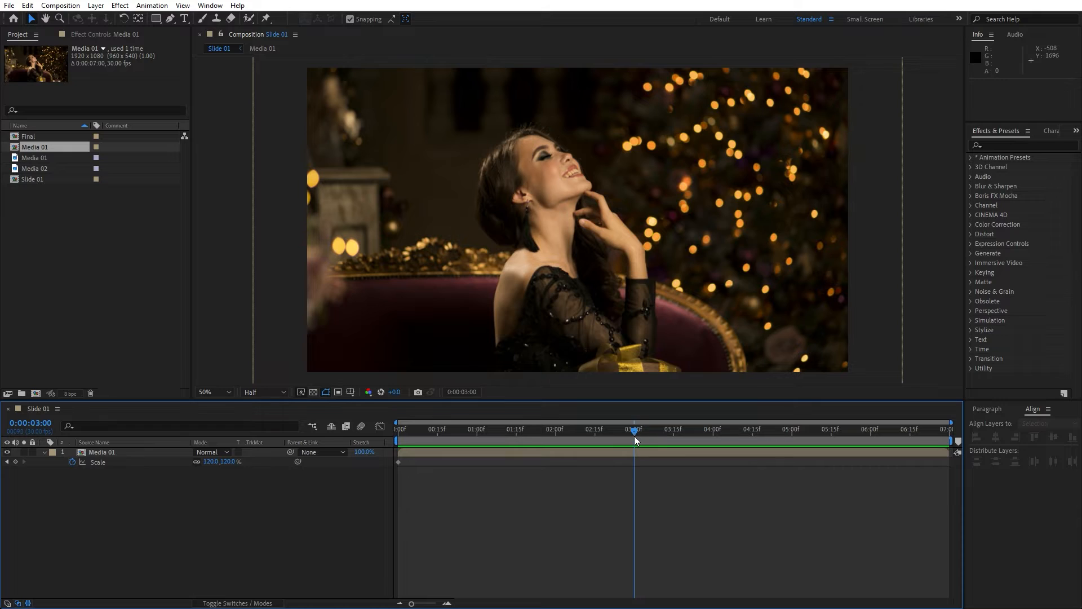
click(211, 461)
text(100)
click(213, 515)
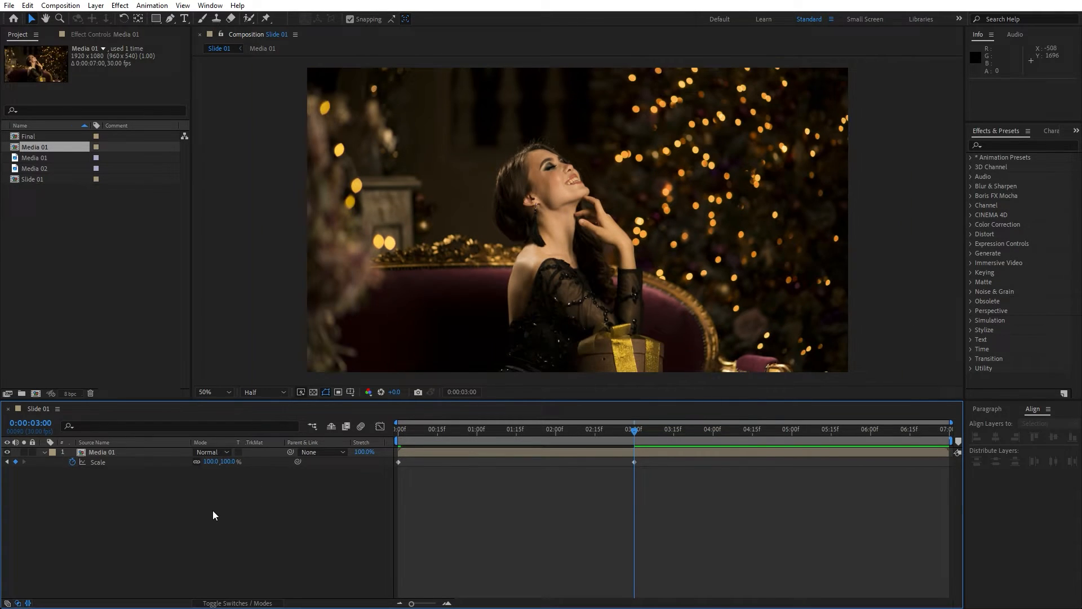
Duplicate the Media 01 layer and rename the copy Color 01.
click(113, 451)
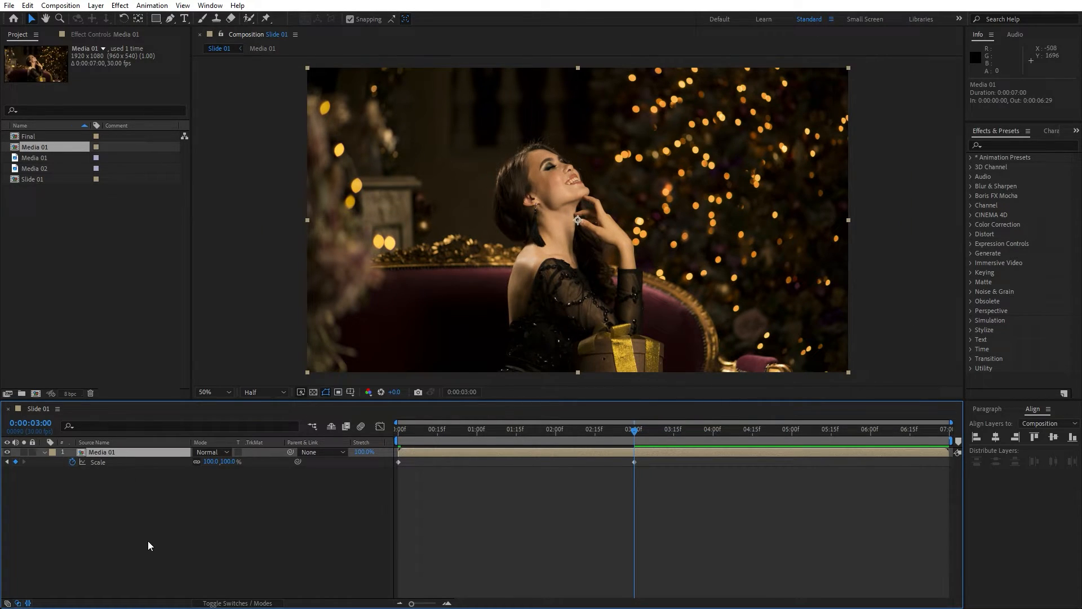
click(27, 6)
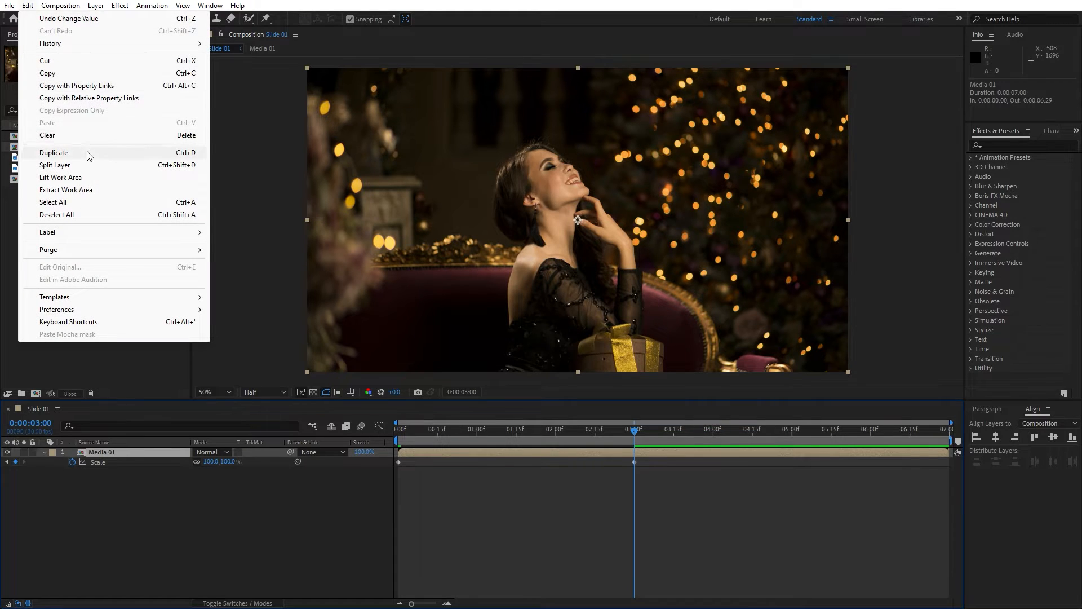
click(54, 153)
key(Return)
text(Colo)
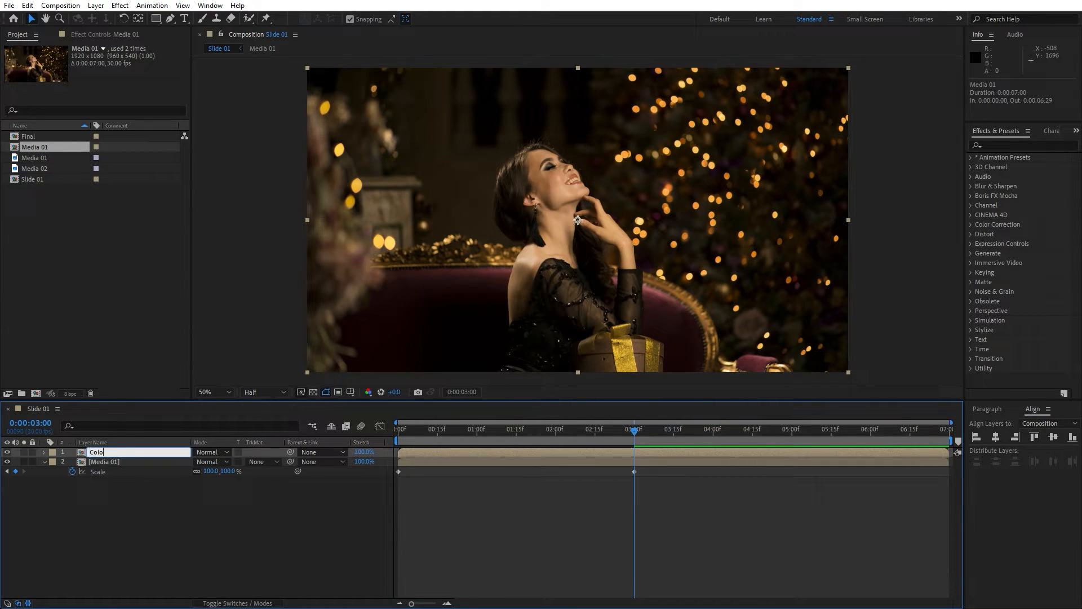
text(r 01)
click(138, 521)
Add a full-frame rectangle mask to the Color 01 layer.
click(440, 433)
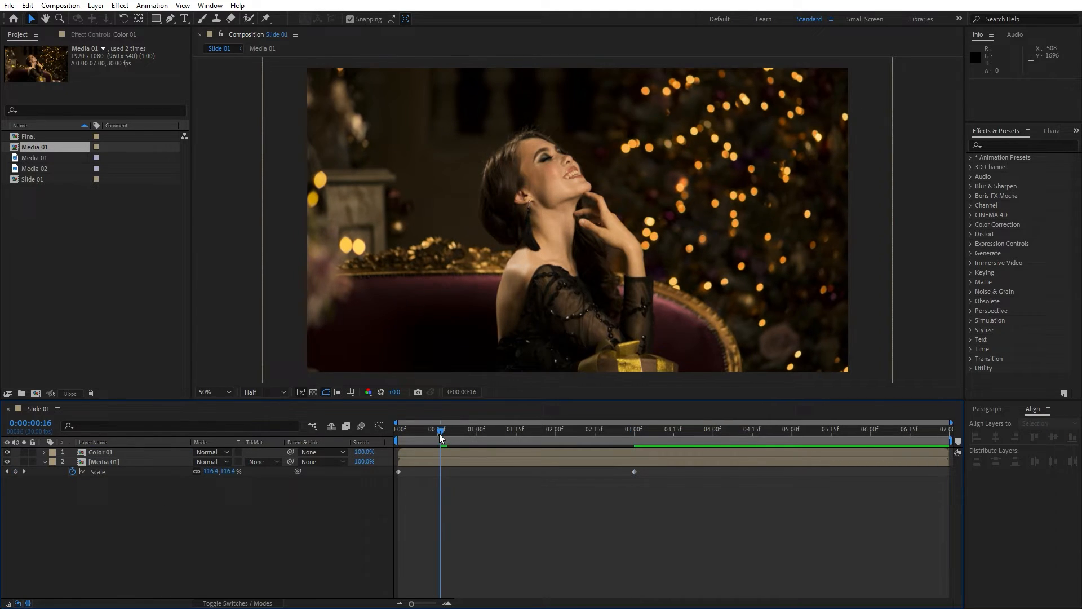
click(116, 452)
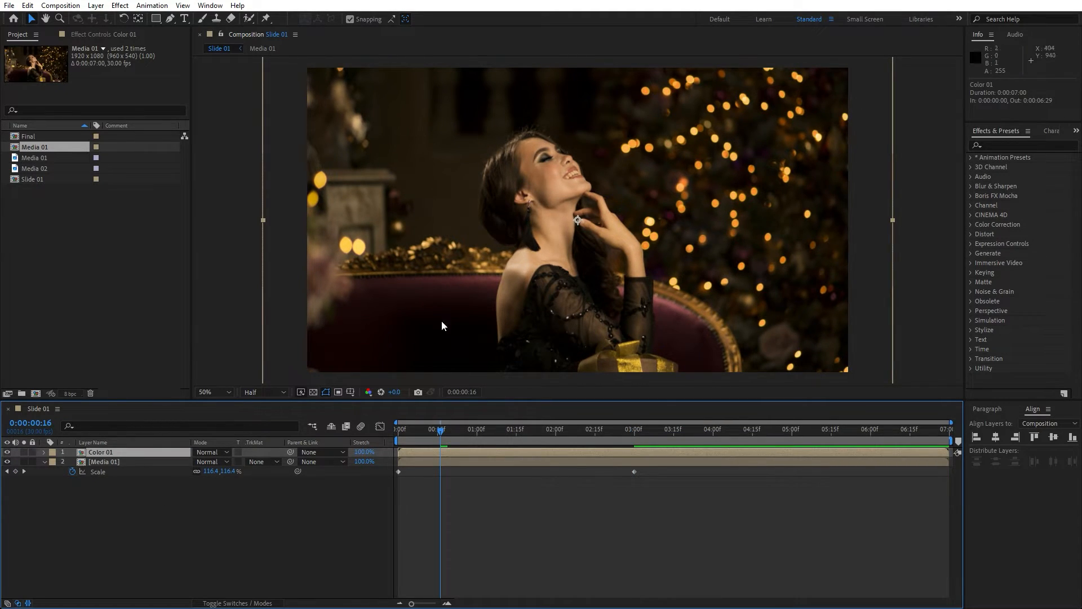
double_click(158, 19)
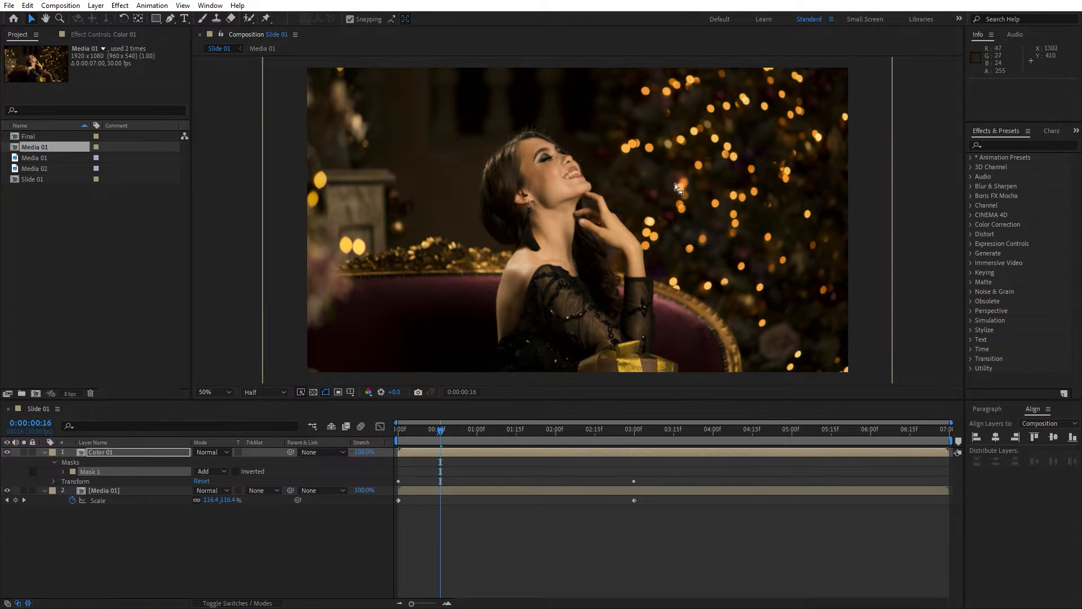
At 0:00:01:15, set a Mask Path keyframe for Mask 1.
scroll(675, 184, down, 1)
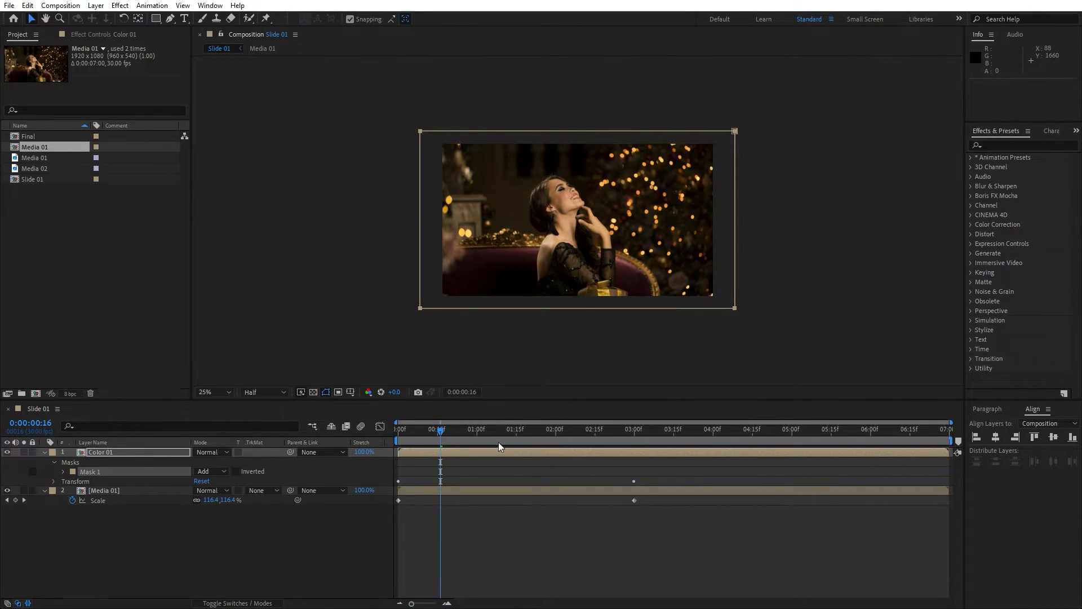
drag(451, 431, 516, 431)
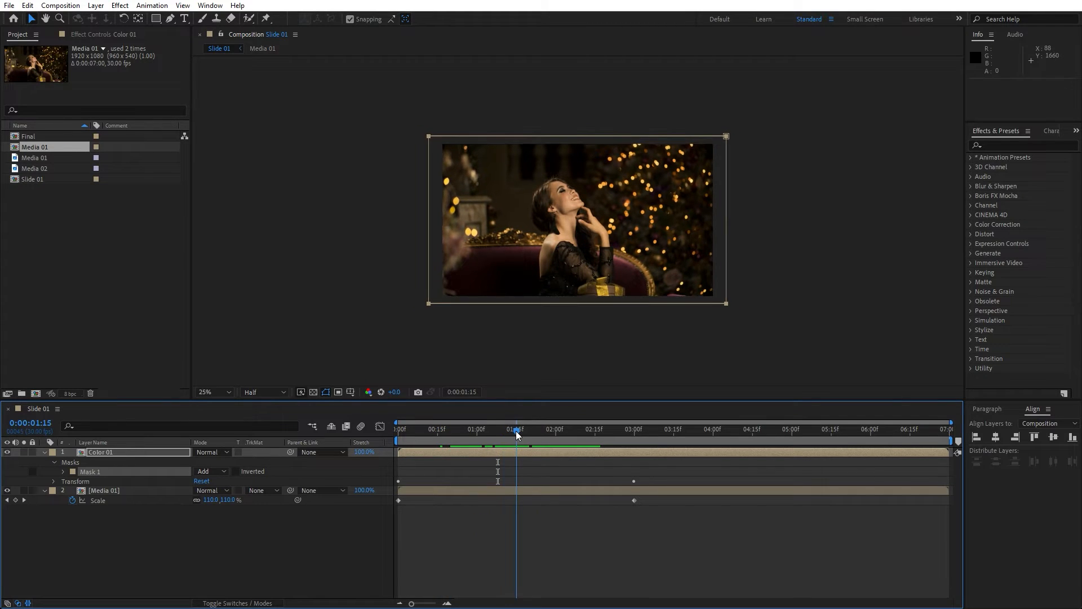
click(63, 472)
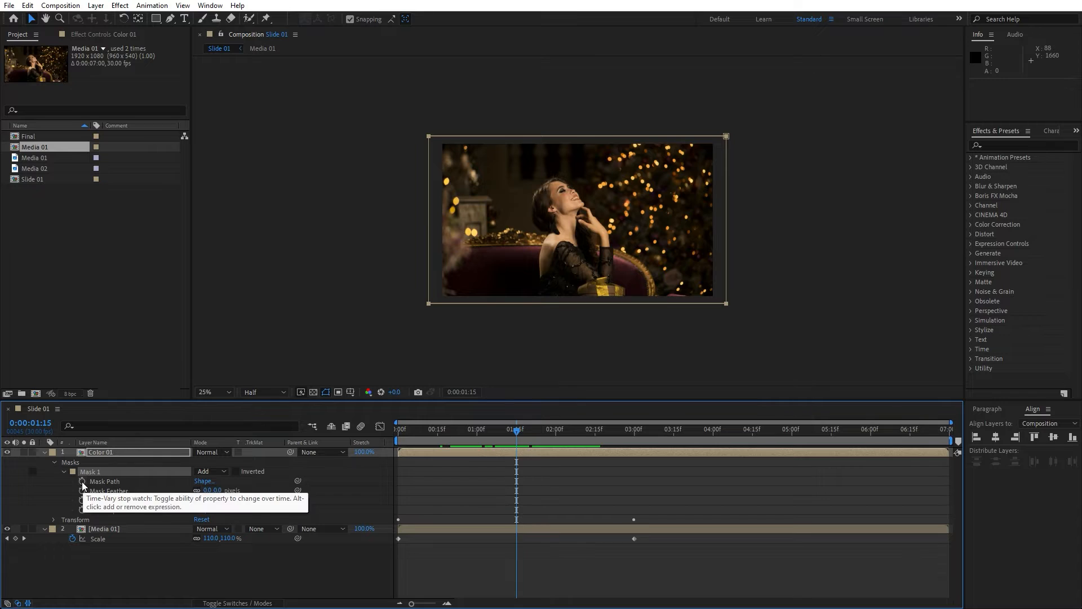
click(82, 481)
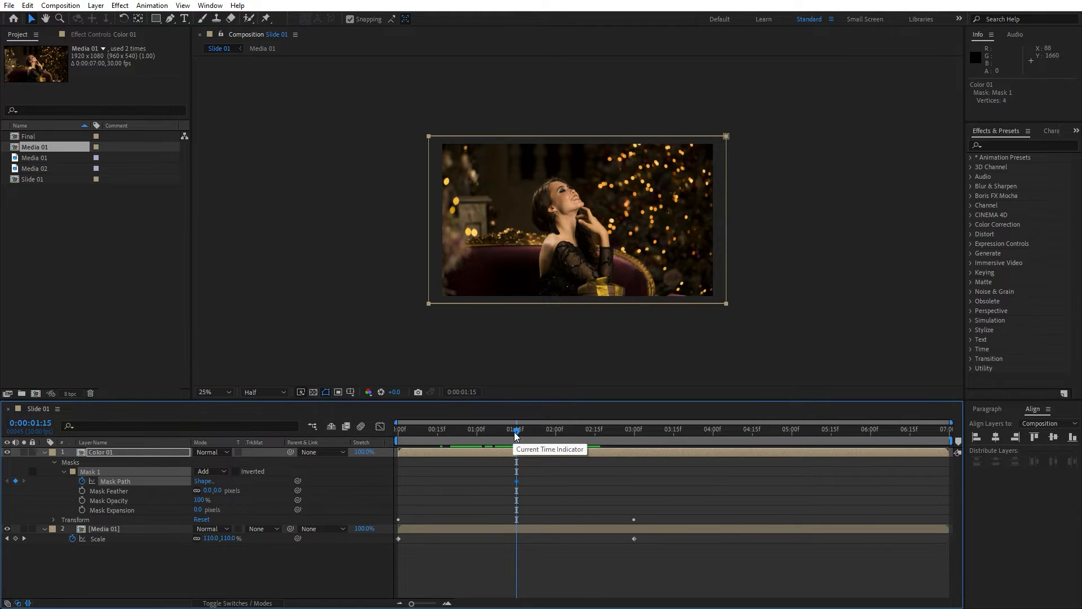
At 0:00:00:15, squeeze the mask into a thin strip at the frame's right edge.
drag(515, 434, 434, 431)
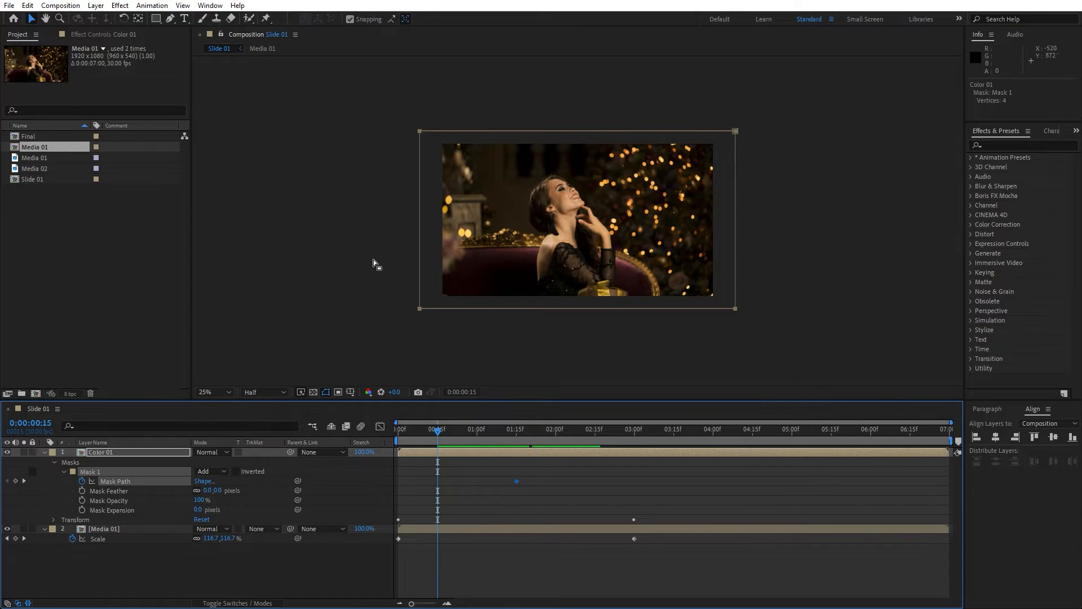
double_click(419, 223)
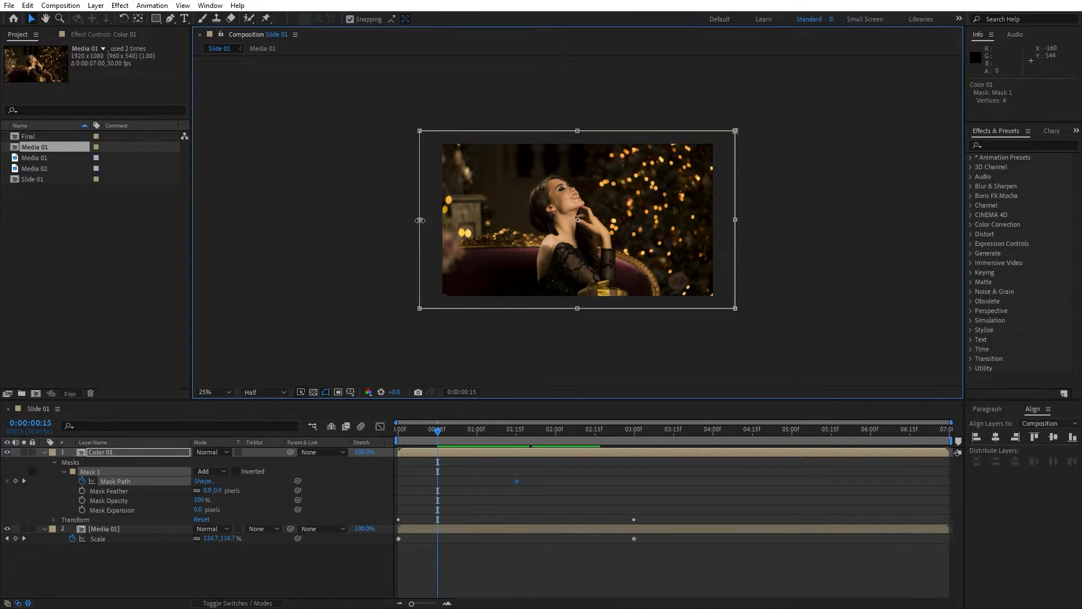
drag(420, 221, 721, 222)
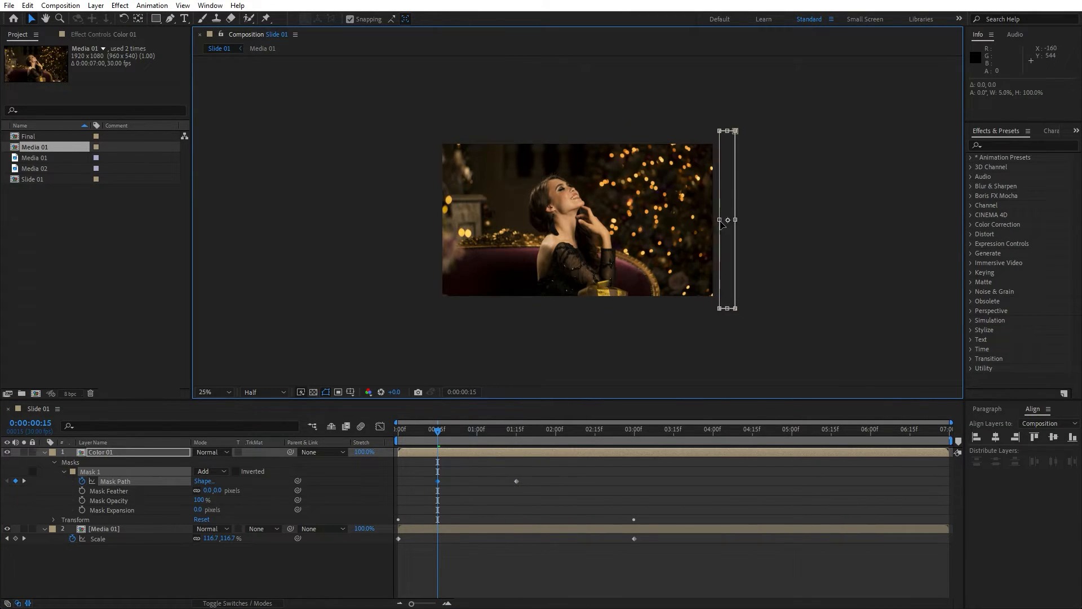
click(535, 492)
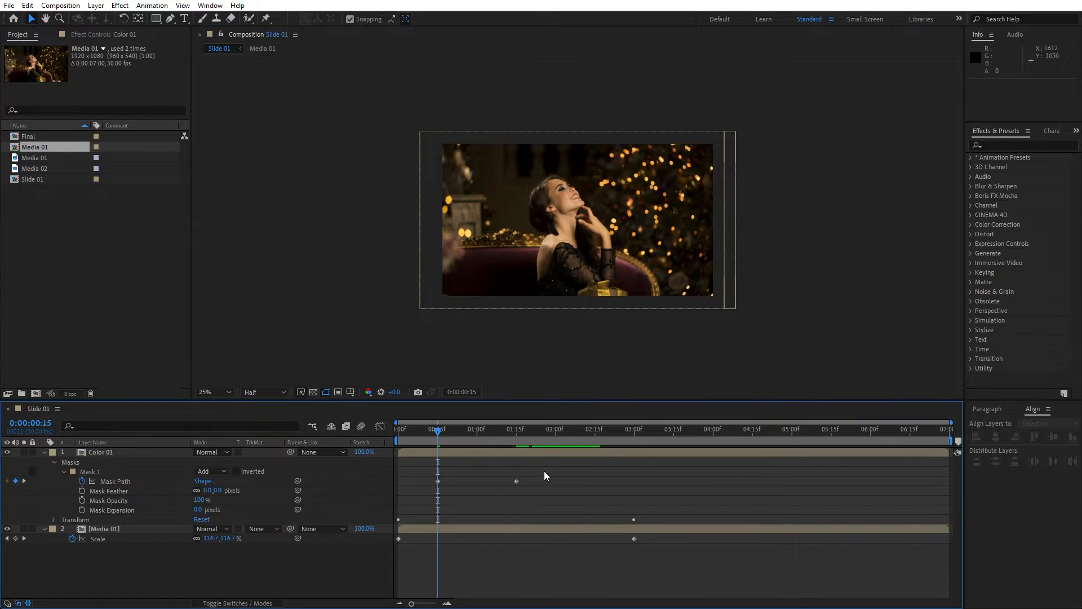
Select both Mask Path keyframes and adjust their easing curve in the Graph Editor.
drag(545, 472, 397, 496)
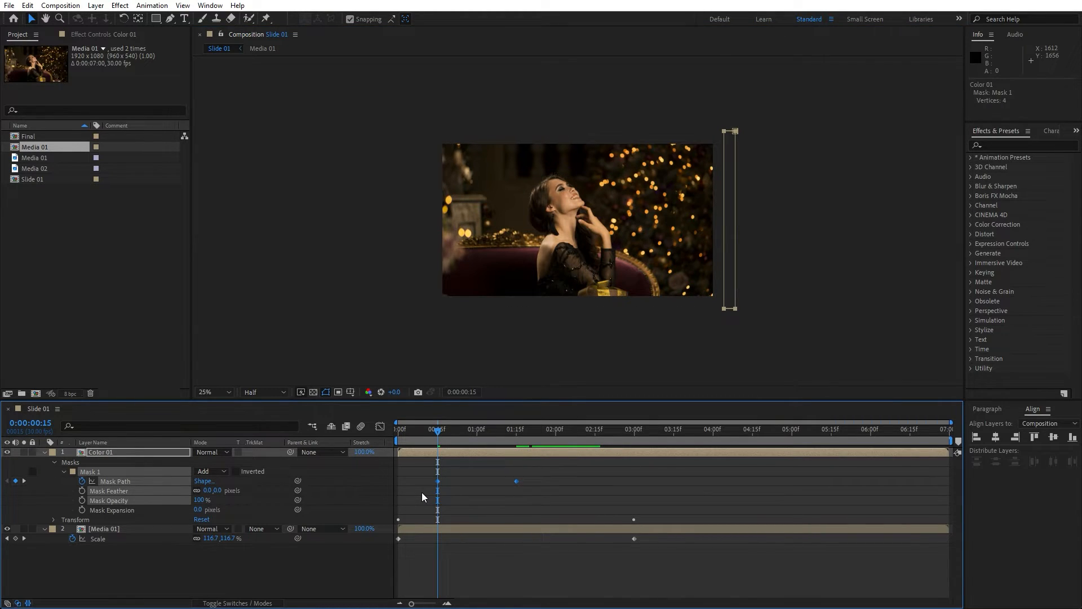
click(380, 428)
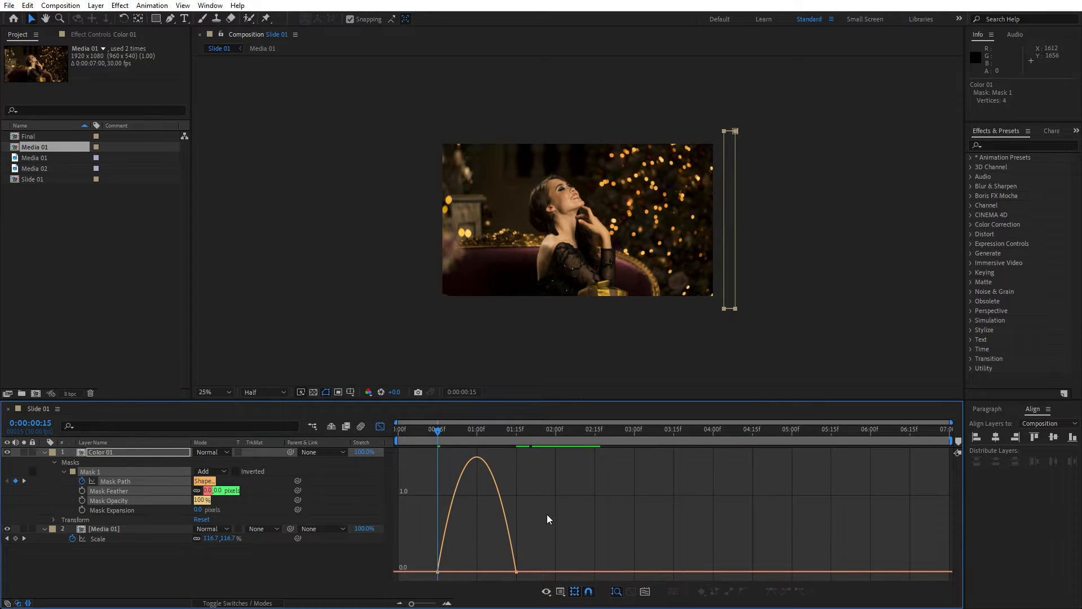
right_click(539, 500)
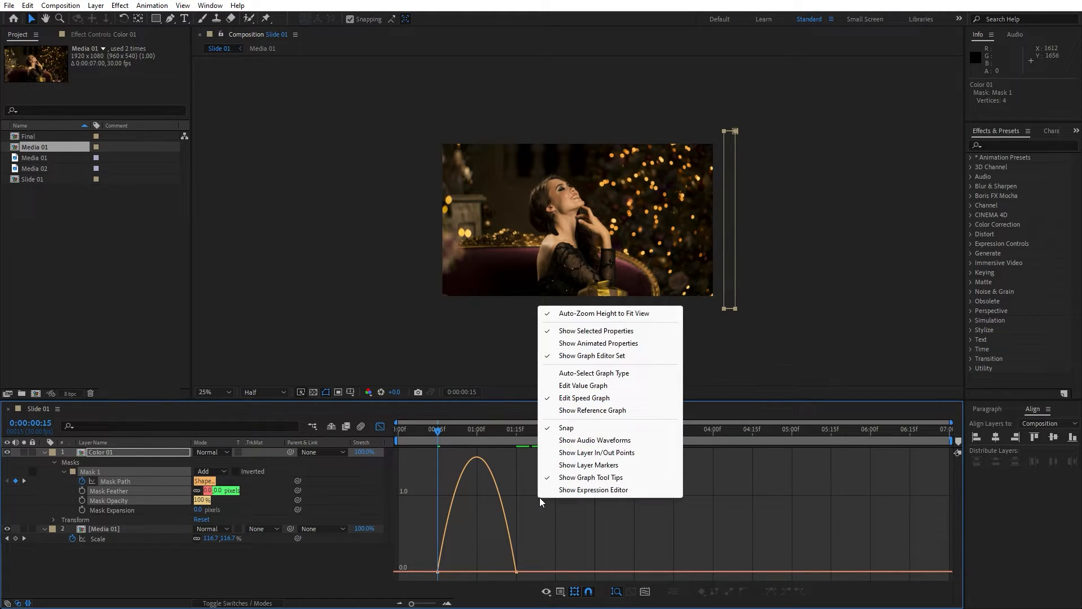
click(533, 543)
click(517, 572)
drag(504, 572, 471, 571)
click(380, 427)
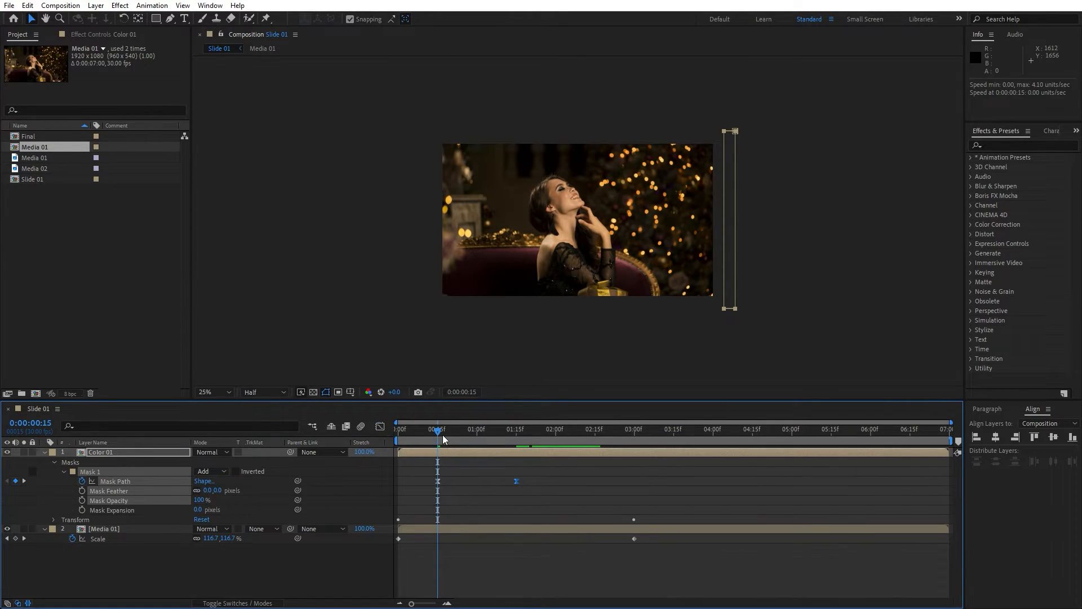
Preview the mask and scale animation in the Slide 01 composition.
key(space)
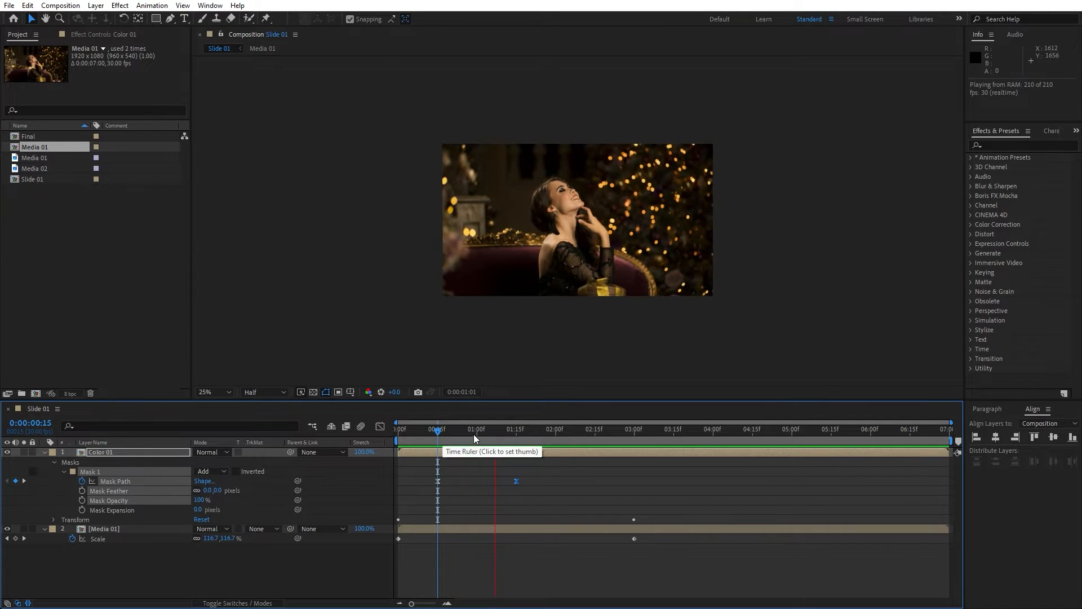
mouse_move(473, 440)
mouse_down()
mouse_move(458, 440)
mouse_move(486, 436)
mouse_up()
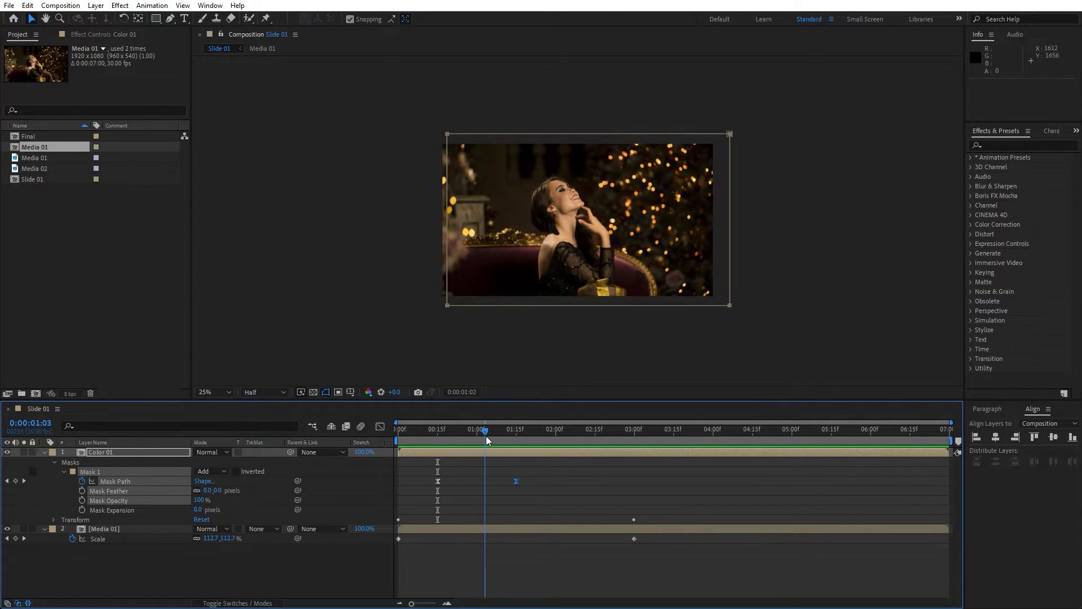
Apply the Tritone effect to the Color 01 layer.
click(144, 452)
click(998, 143)
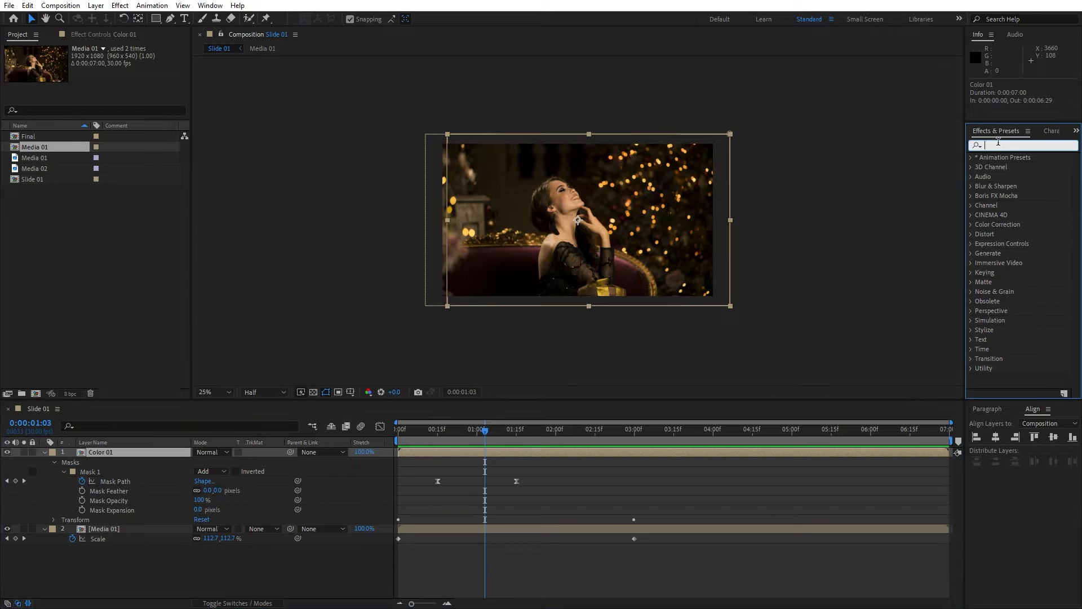
text(trito)
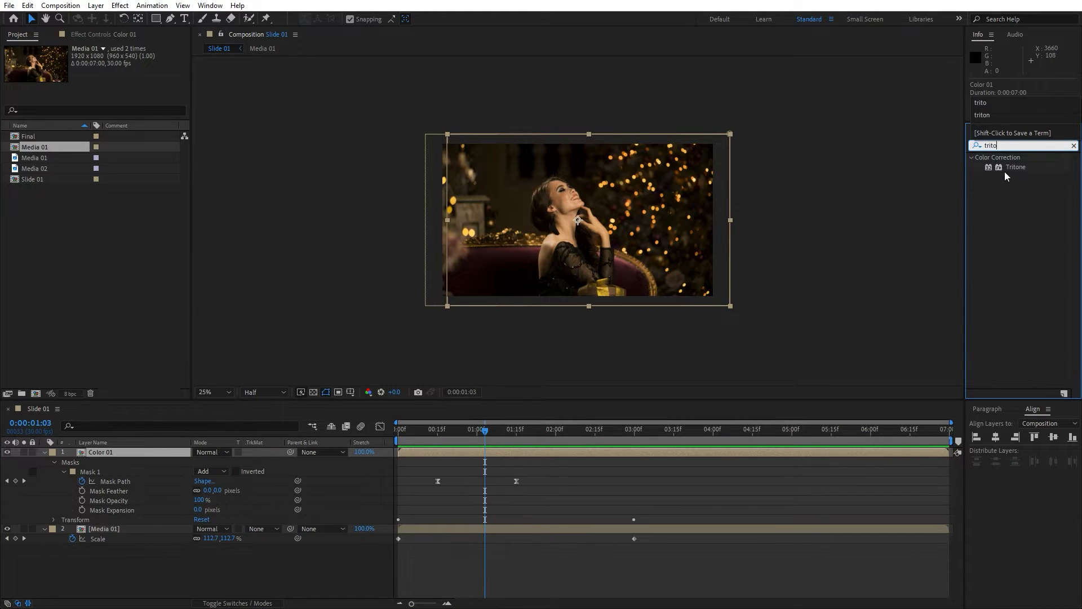
drag(1015, 167, 145, 451)
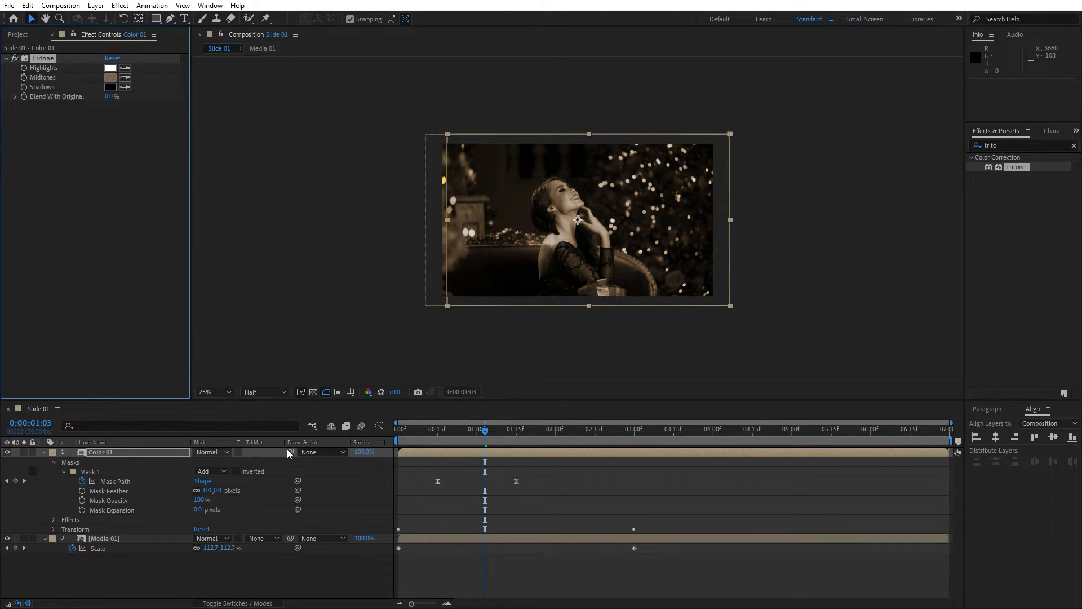
Set the Color 01 Tritone Midtones colour to an orange-brown, 914C00.
click(490, 434)
drag(496, 434, 456, 432)
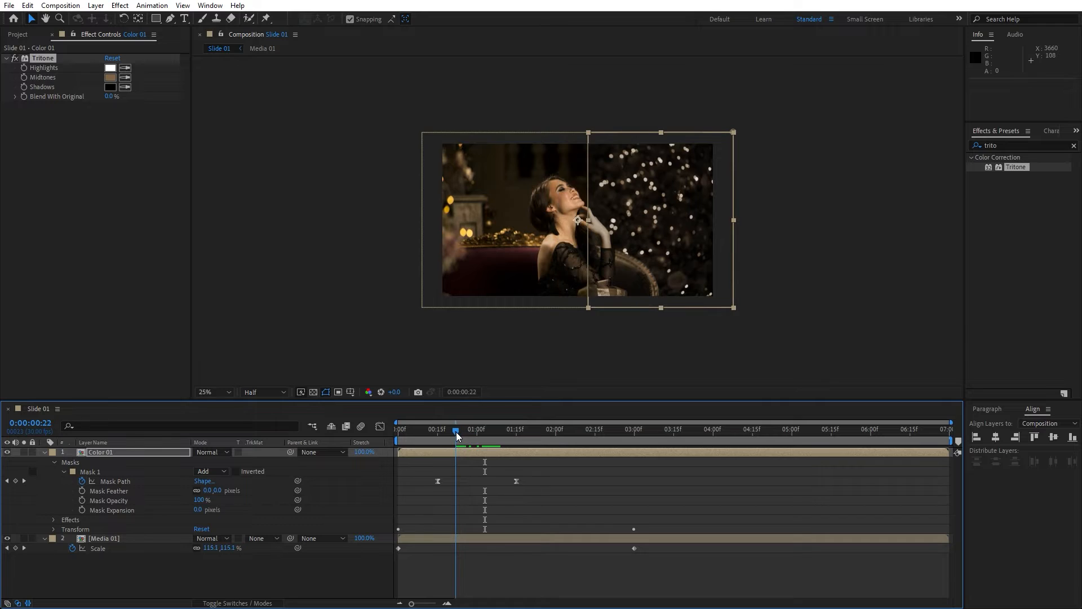
click(110, 77)
drag(774, 507, 801, 475)
click(904, 415)
click(302, 566)
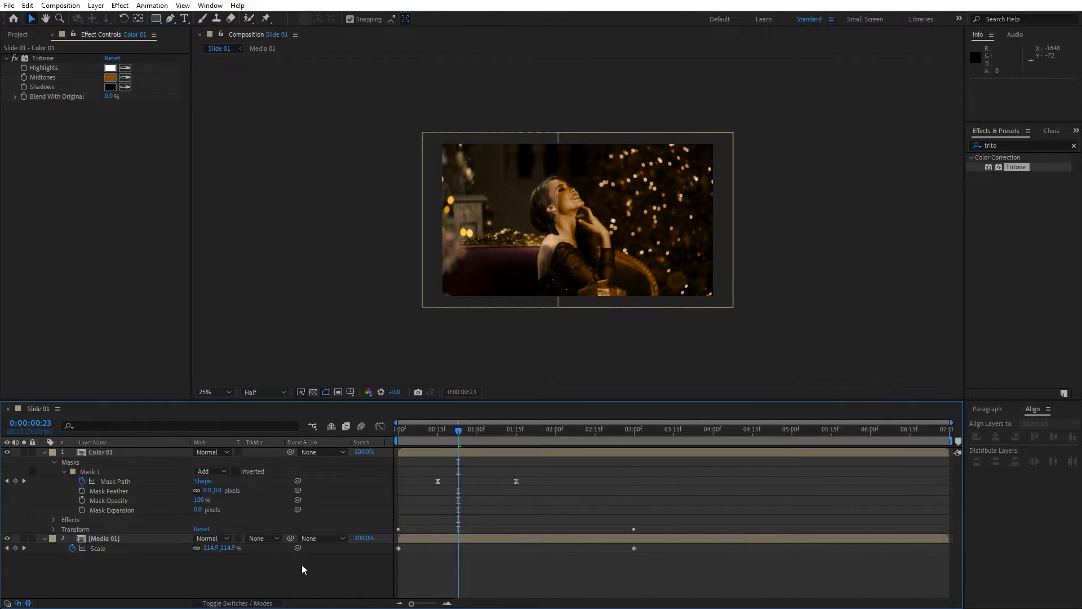
Preview the tinted mask wipe animation.
key(space)
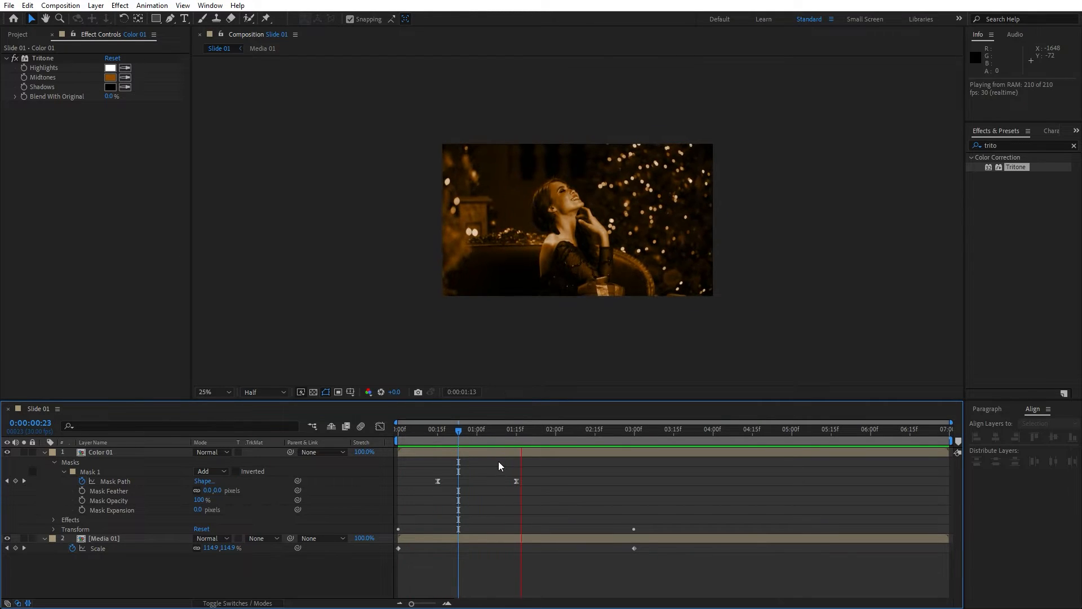
click(489, 432)
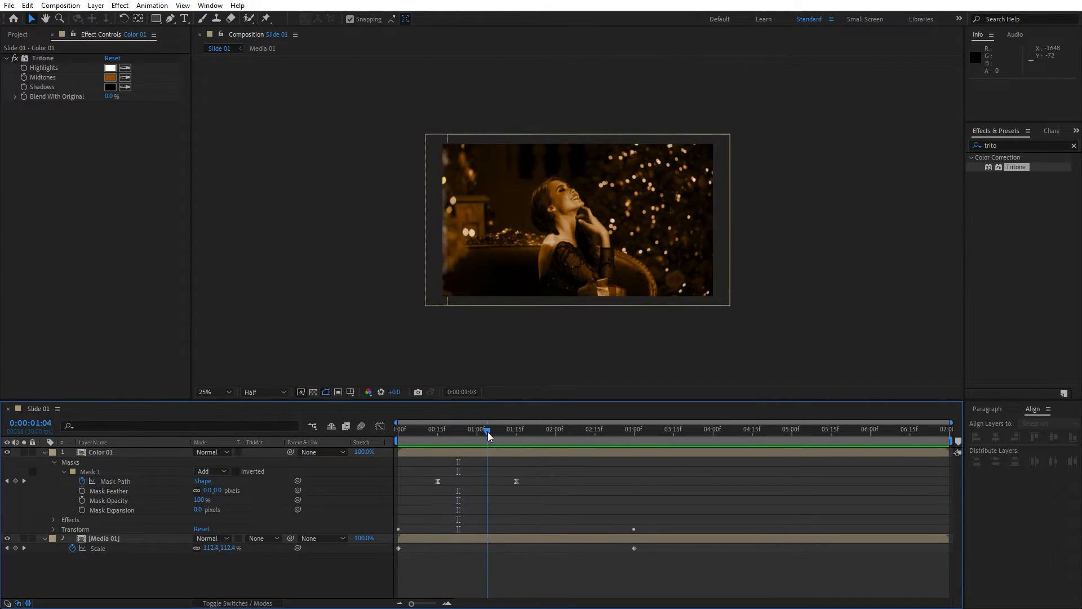
Duplicate the Color 01 layer.
click(45, 452)
click(113, 453)
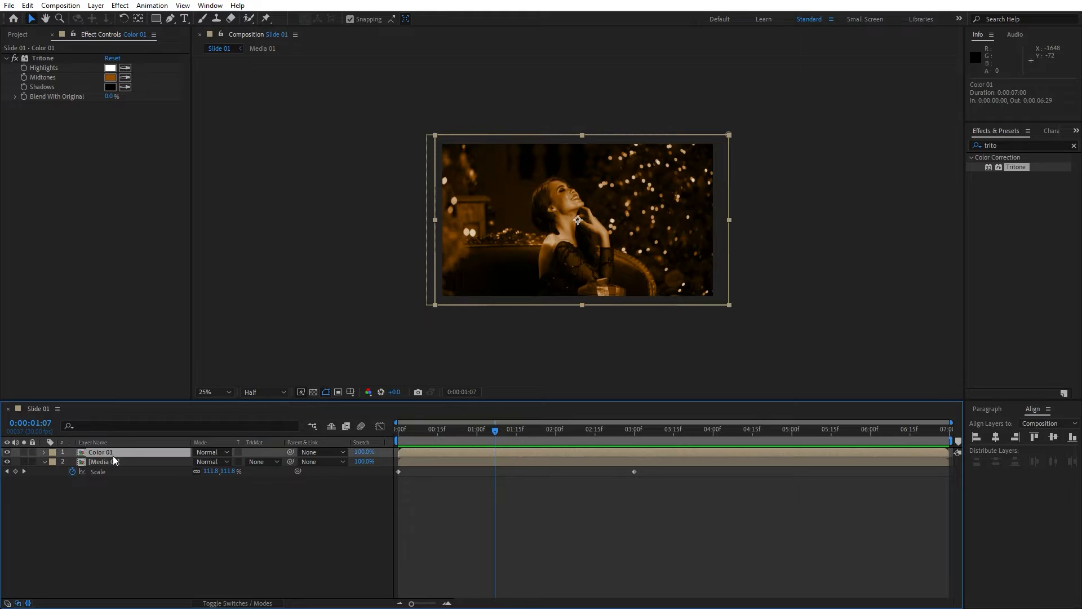
key(ctrl+d)
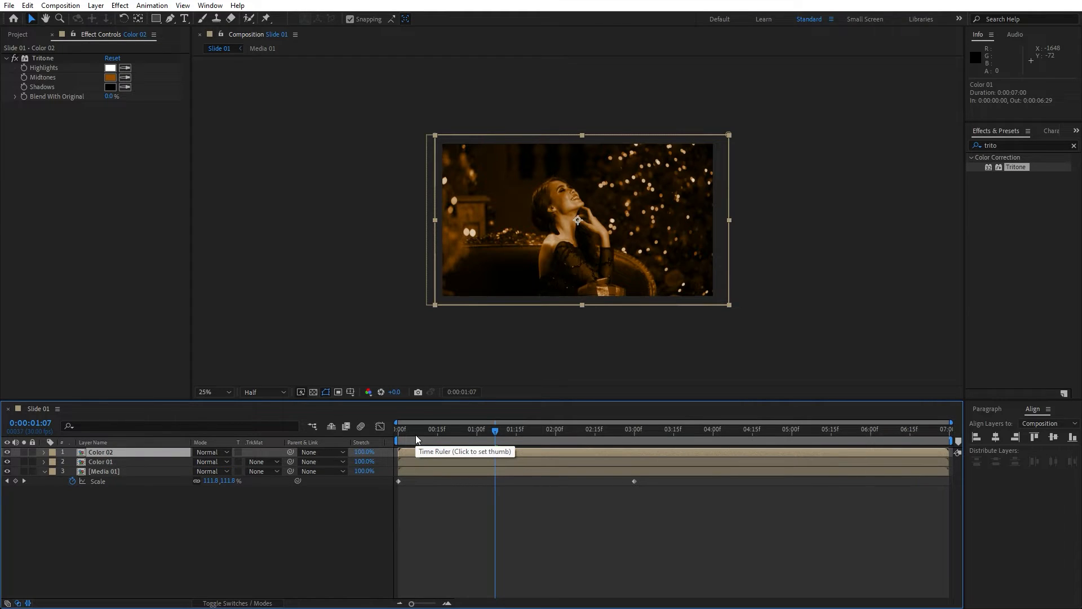
Reveal the keyframes of both colour layers and shift the duplicate's Mask Path keyframes 15 frames later.
key(u)
click(128, 490)
key(u)
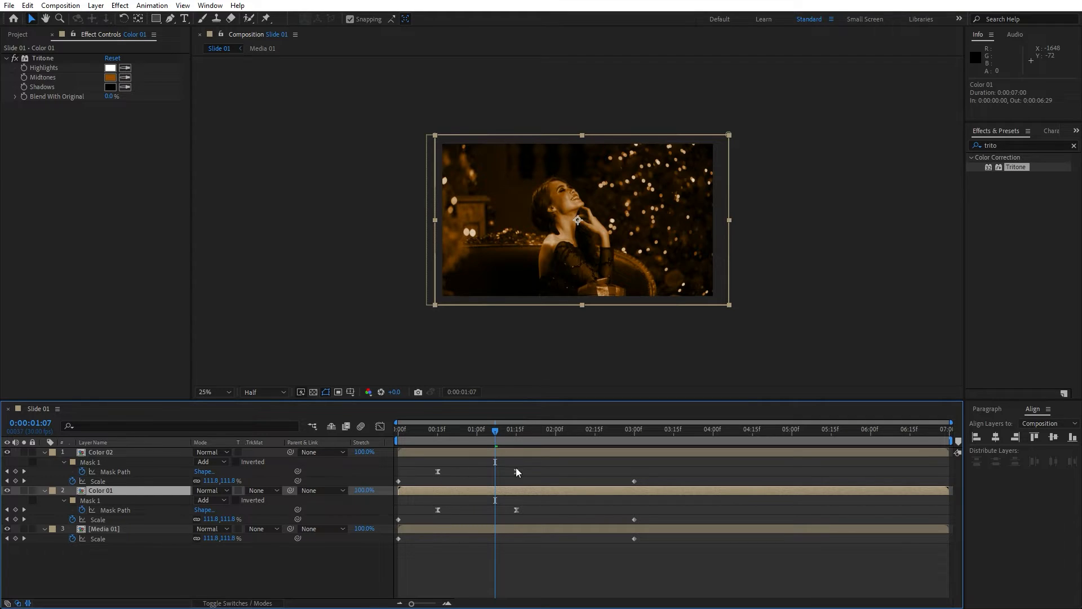
drag(535, 463, 476, 467)
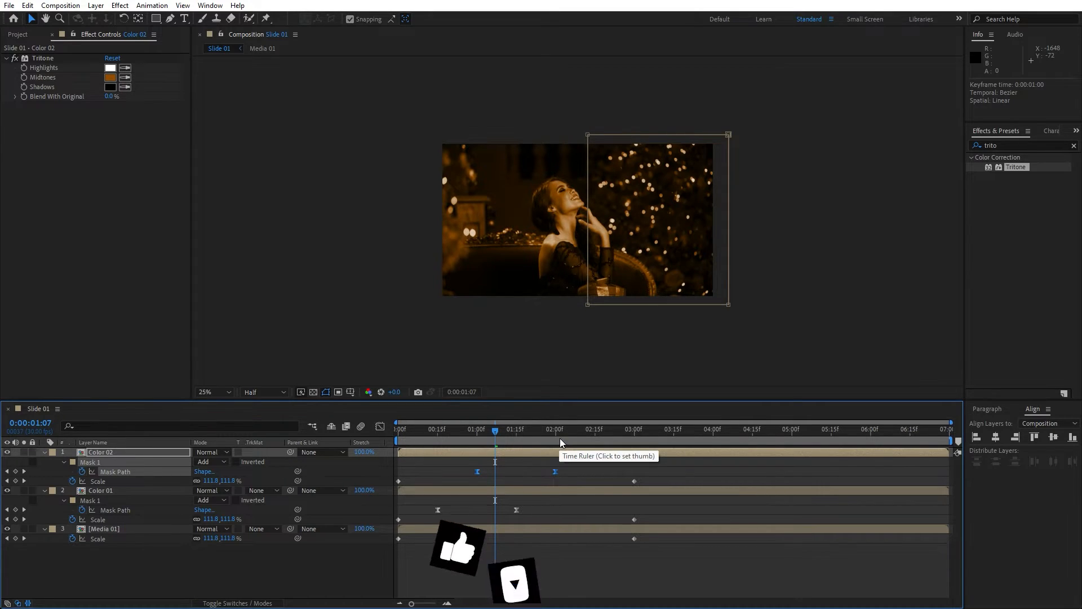
Preview the staggered wipe of the two colour layers.
key(space)
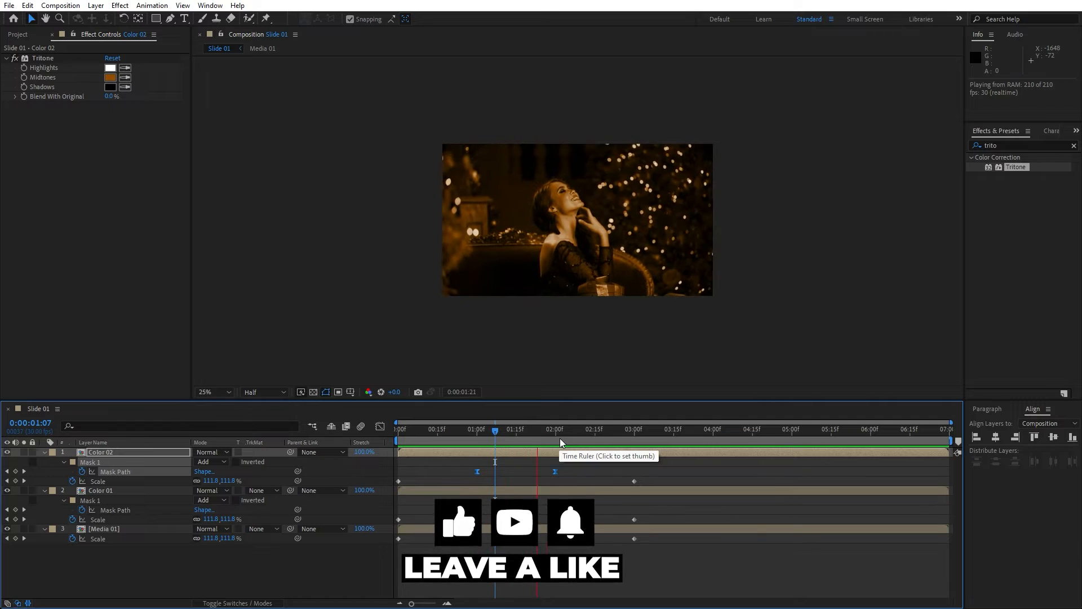
drag(479, 435, 521, 435)
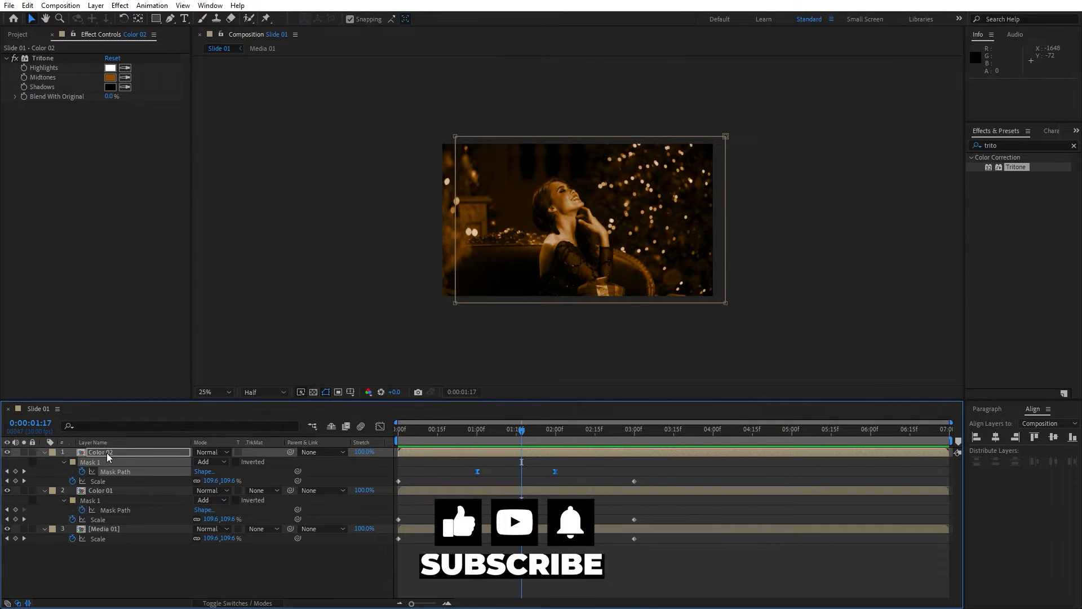
Set the Color 02 Tritone Midtones colour to a yellow-olive, 918800.
click(108, 453)
click(110, 77)
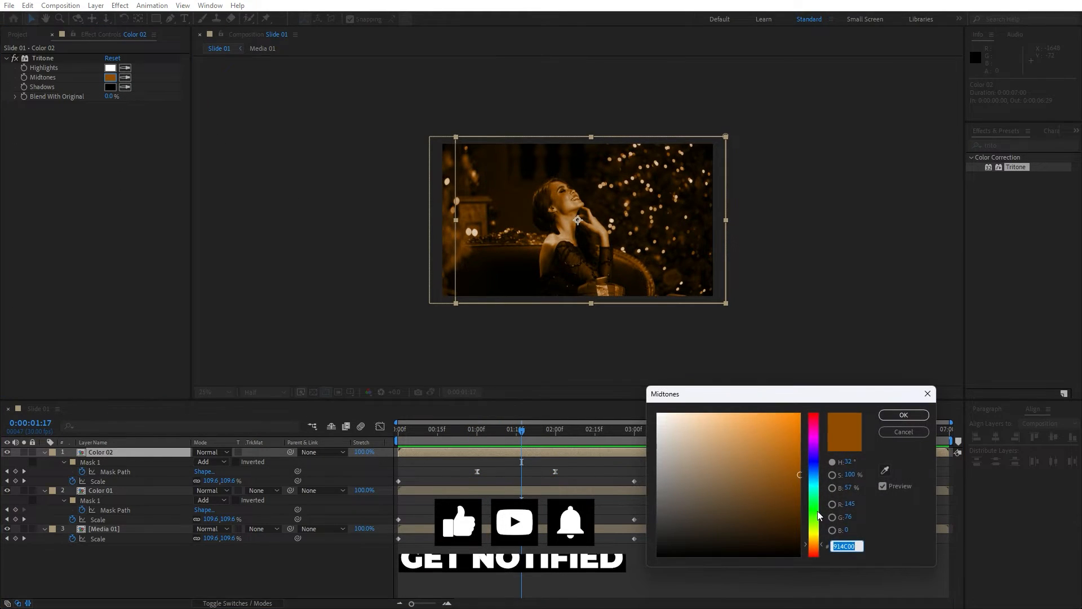
drag(816, 540, 816, 532)
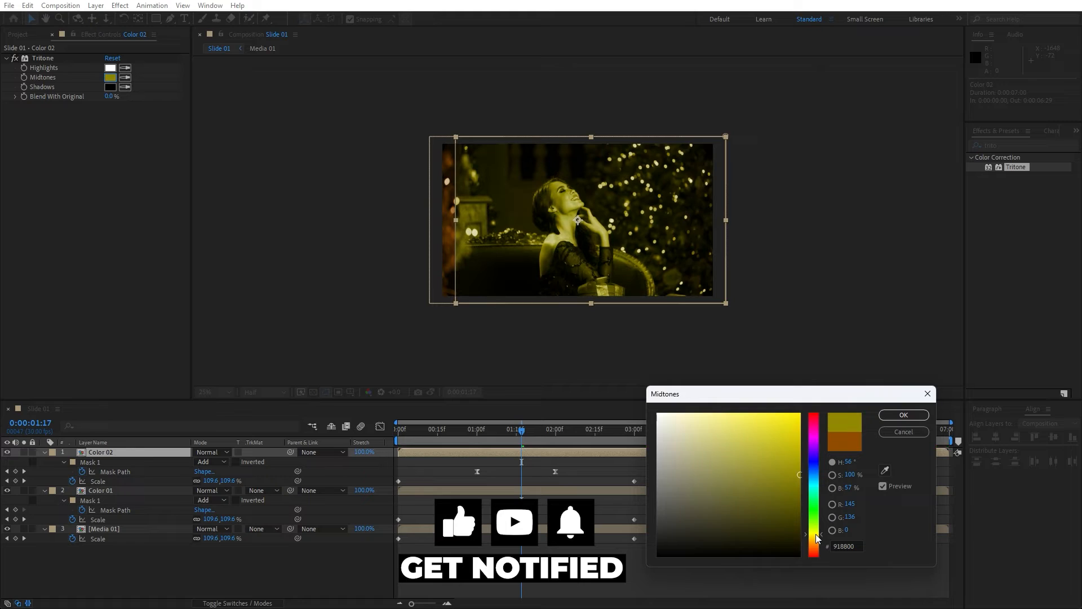
click(904, 415)
Duplicate Color 02 and shift the new layer's Mask Path keyframes 15 frames later.
click(146, 568)
click(138, 453)
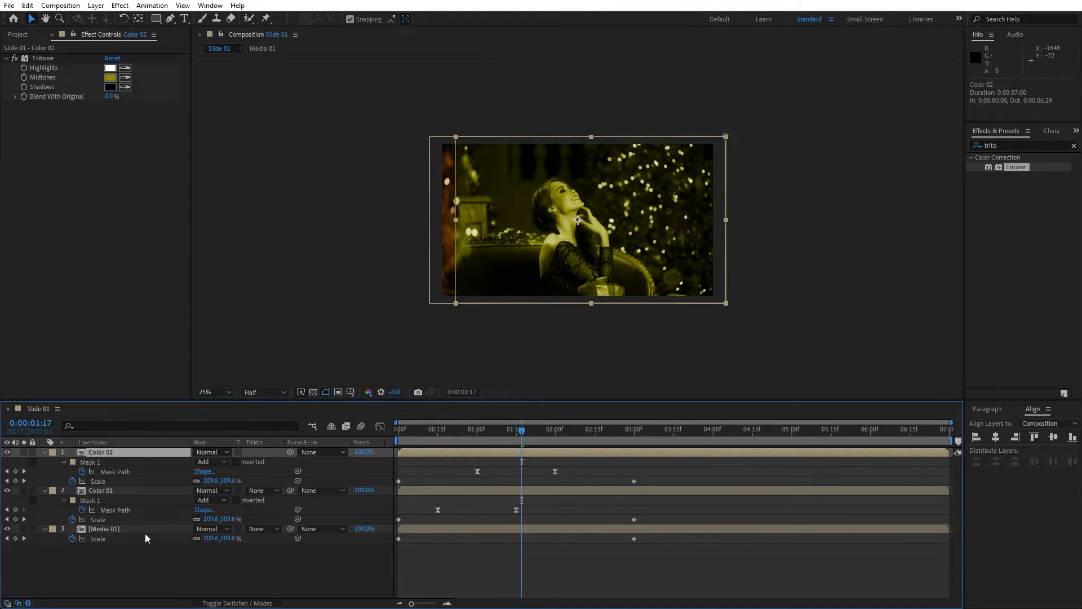
key(ctrl+d)
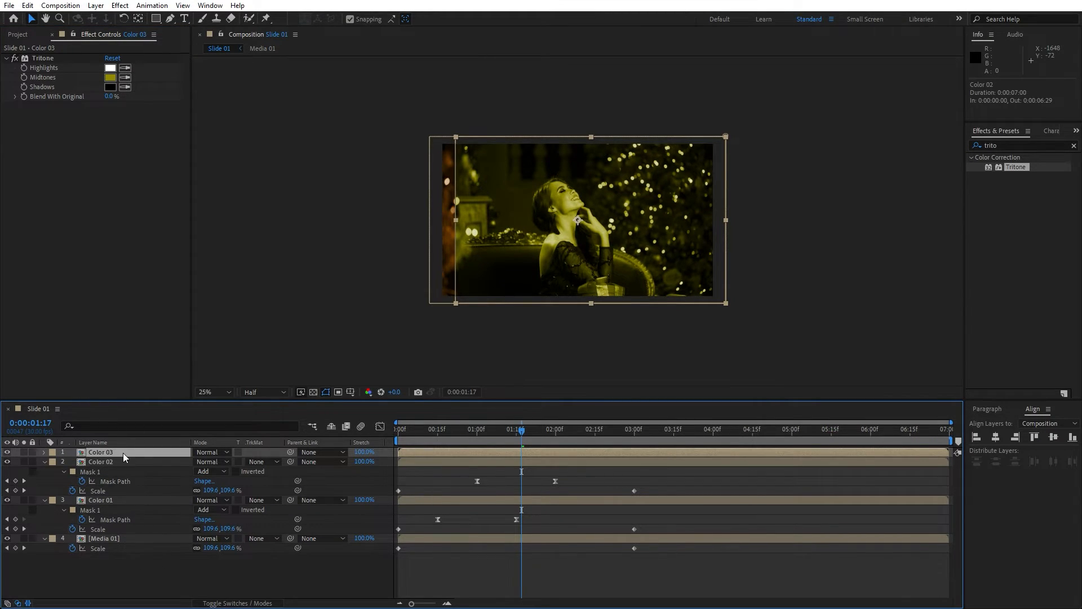
key(u)
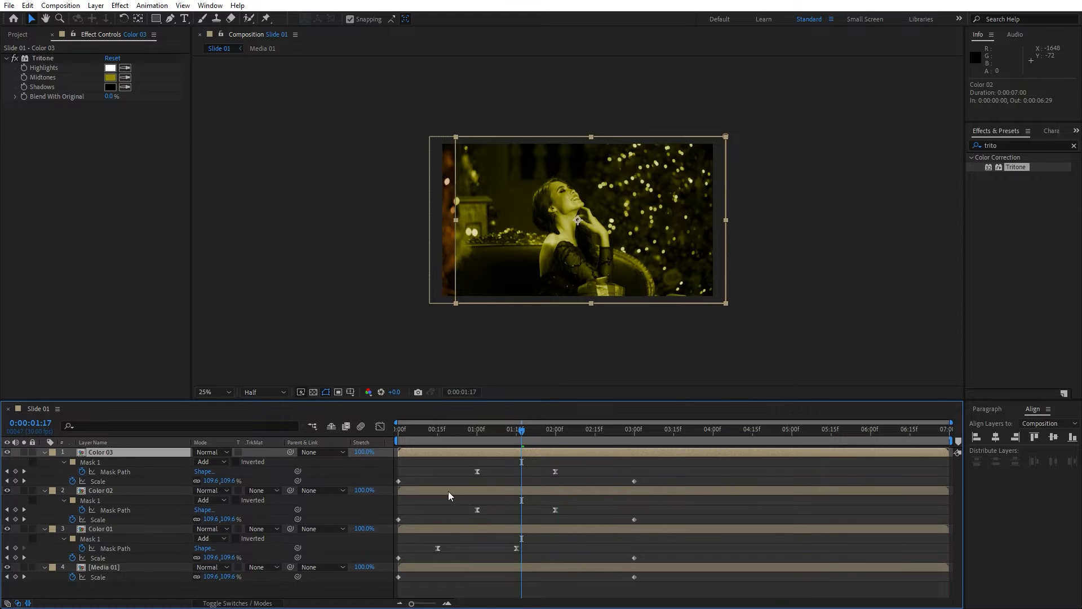
drag(579, 468, 517, 473)
Set the Color 03 Tritone Midtones colour to a bright orange-red, D24000.
click(110, 77)
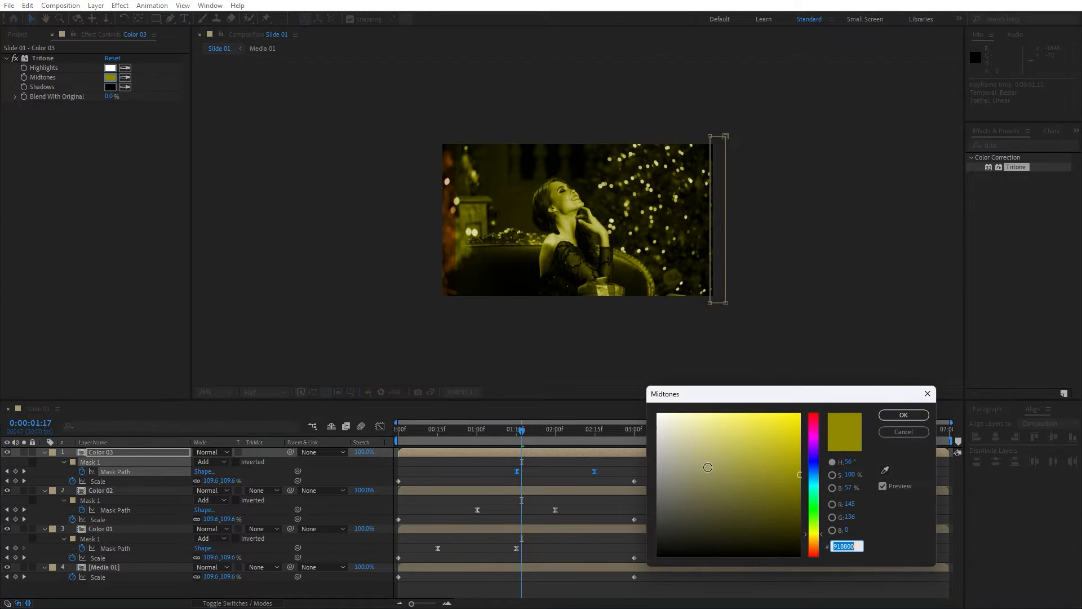
drag(815, 548, 815, 553)
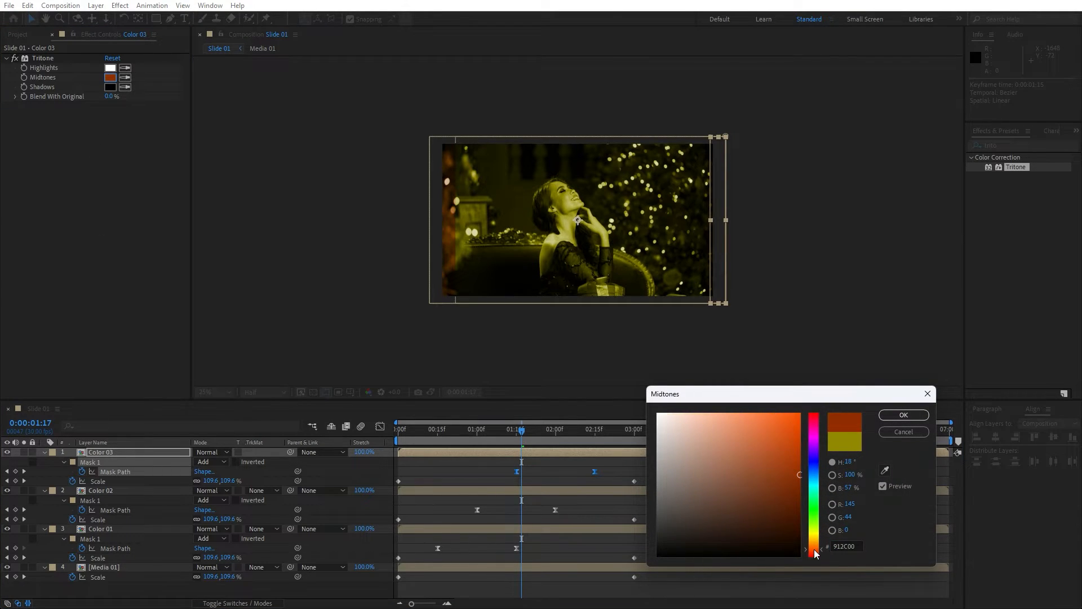
drag(802, 474, 800, 438)
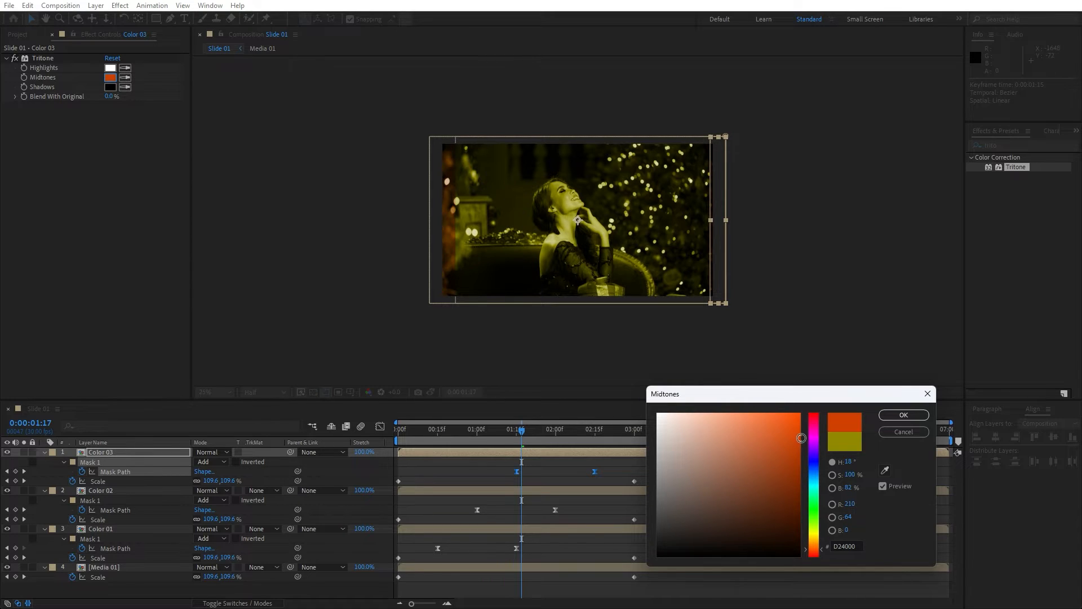
click(903, 415)
Preview the three staggered colour wipes.
click(198, 581)
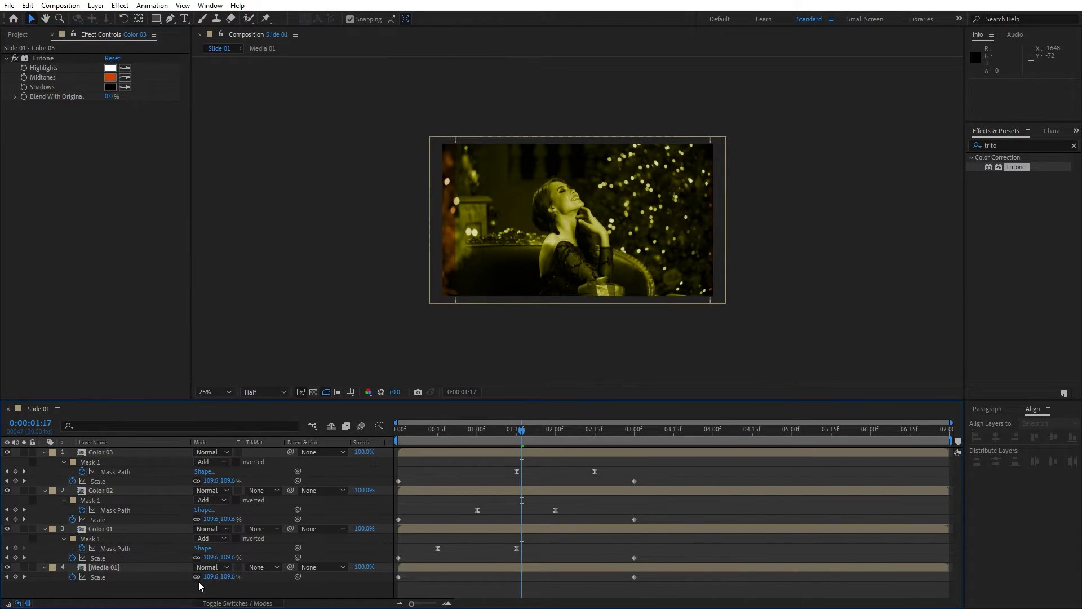
key(space)
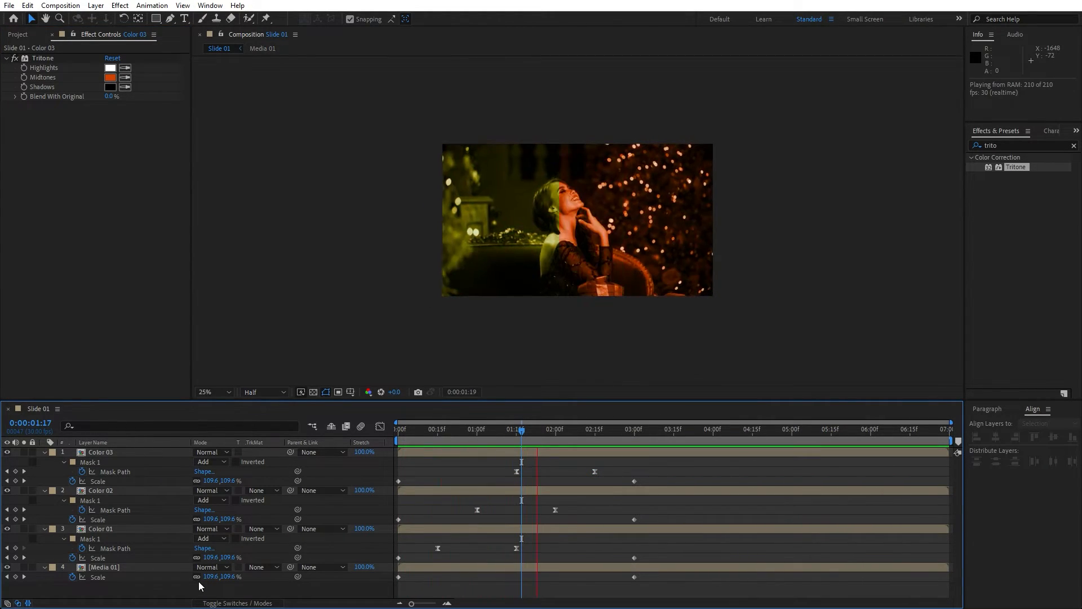
drag(535, 437, 558, 435)
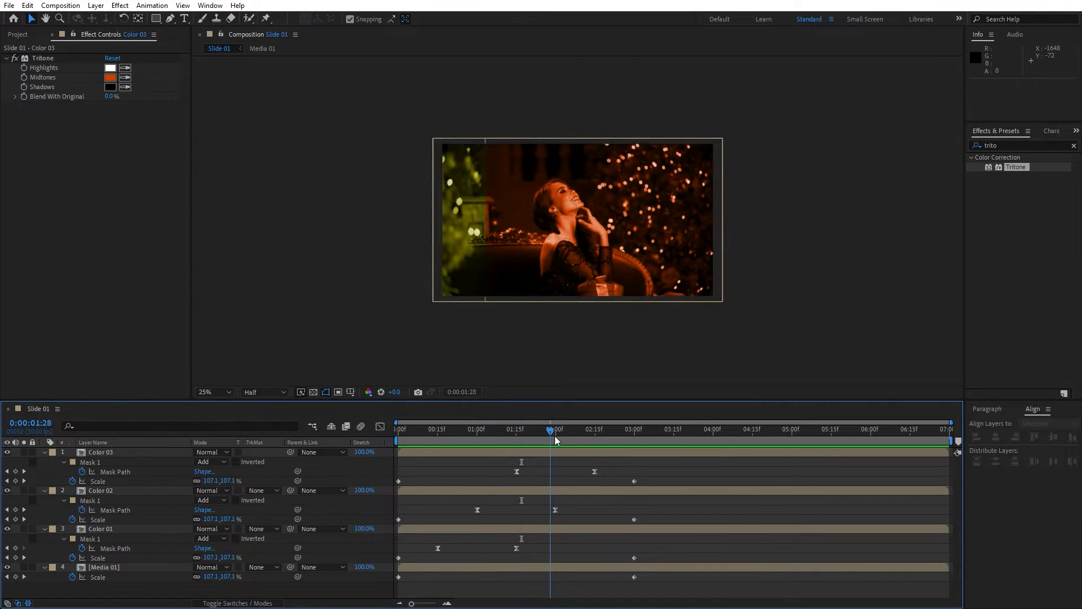
Collapse the layers and create a new solid layer named BG in the composition.
click(45, 452)
click(44, 462)
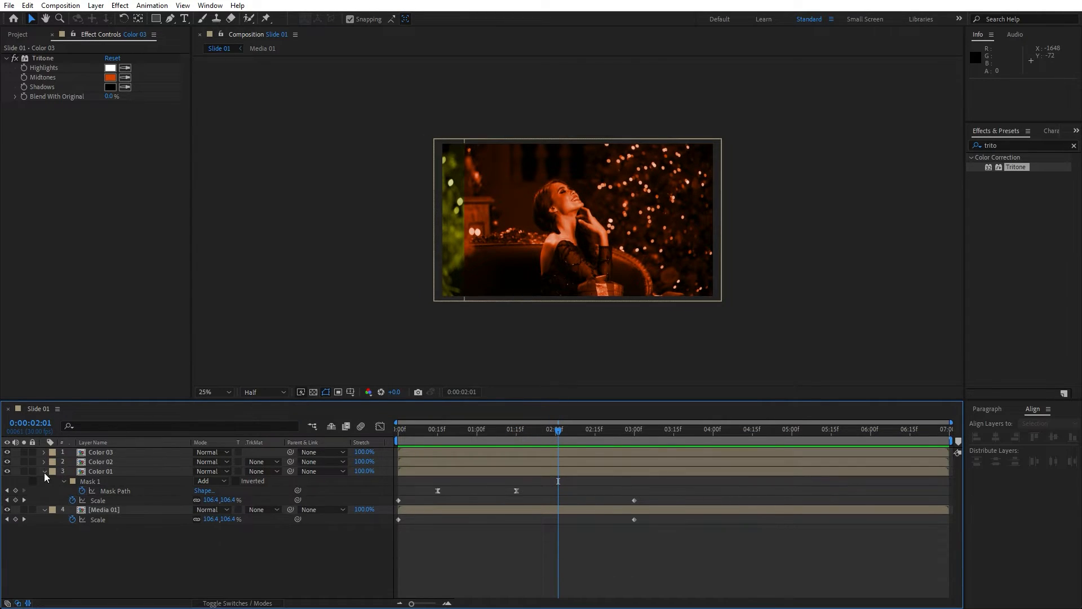
click(44, 472)
right_click(156, 393)
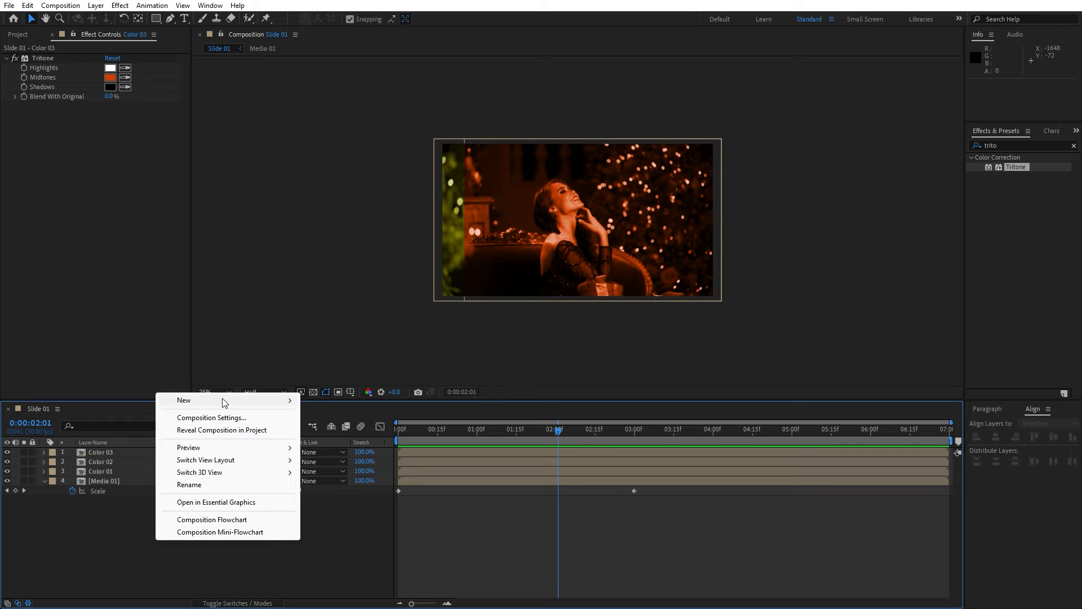
mouse_move(241, 400)
click(328, 430)
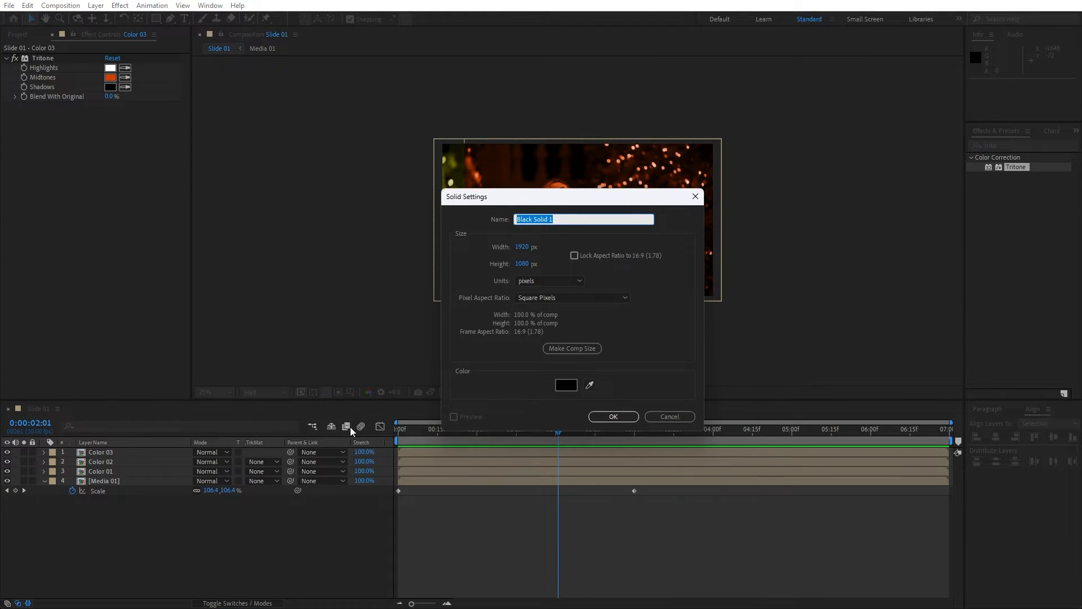
text(BG)
click(608, 417)
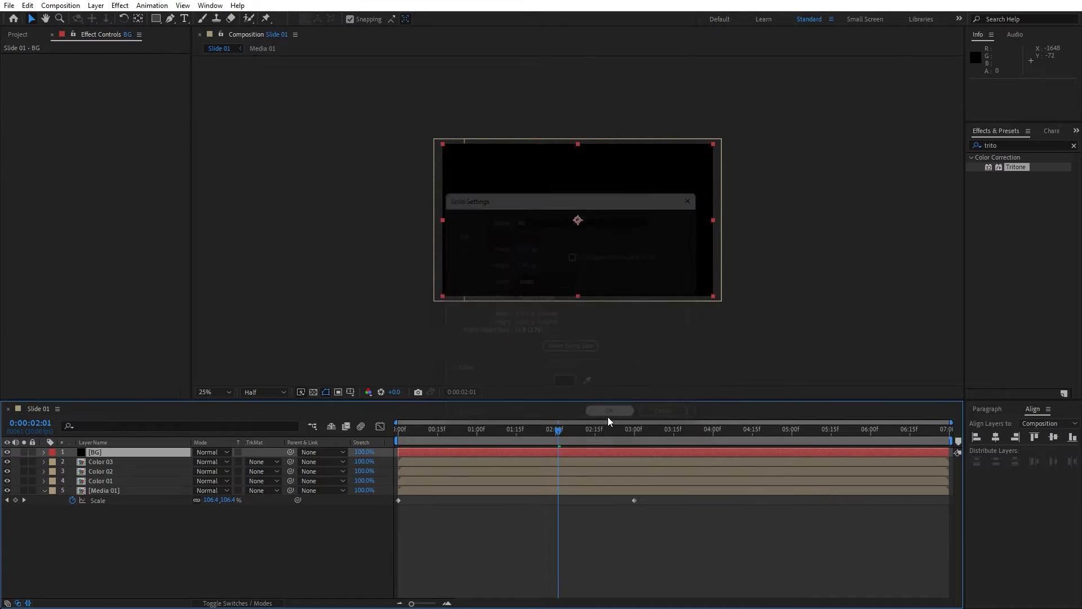
Add a text layer reading SOFTONI in the composition.
click(228, 554)
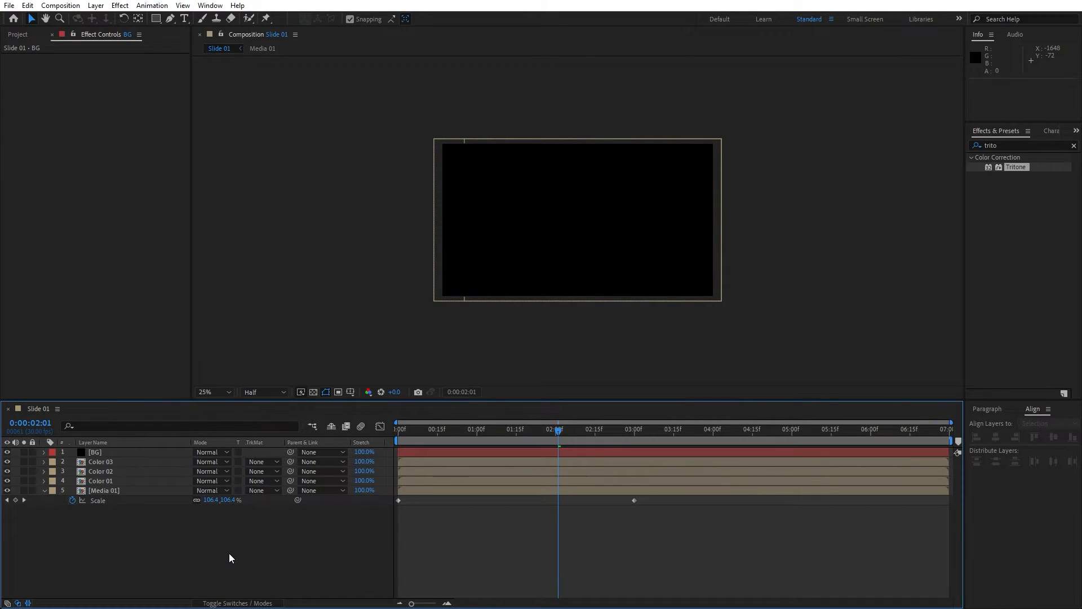
click(184, 19)
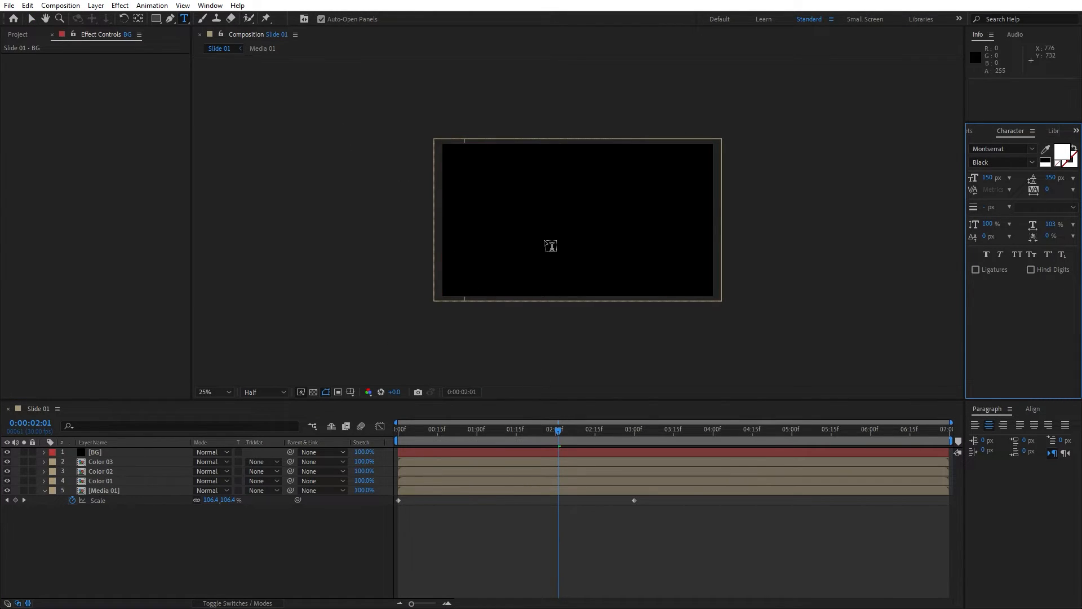
click(551, 219)
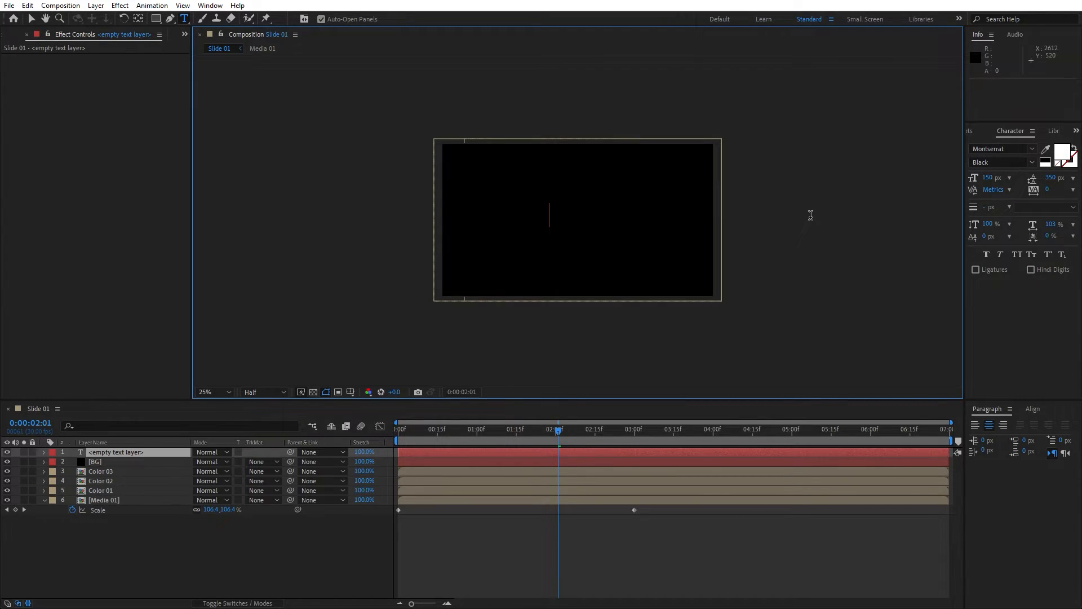
text(SOFTONI)
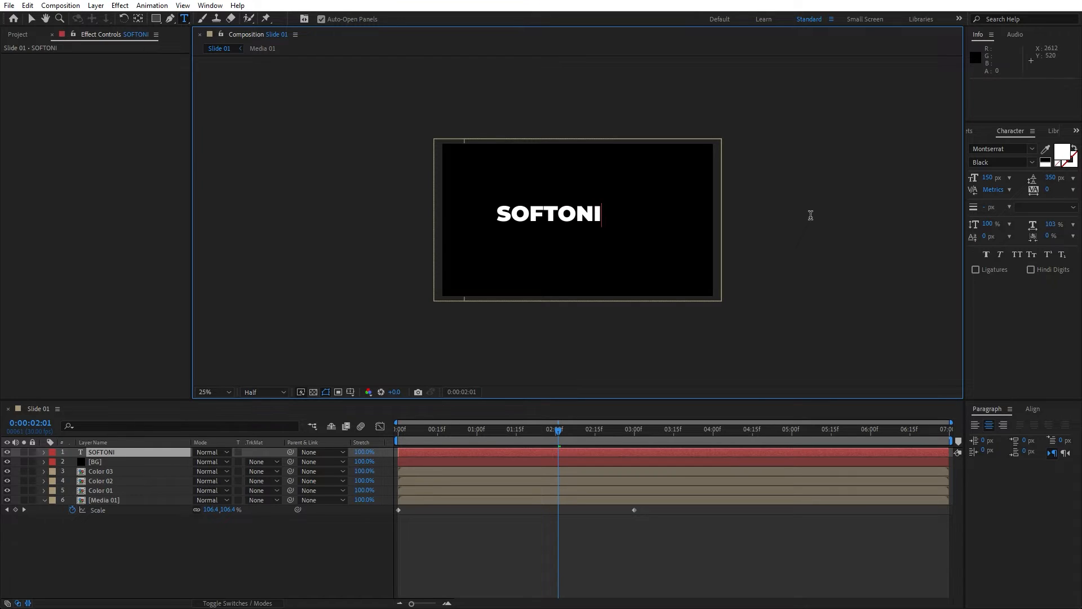
Center the SOFTONI text layer horizontally and vertically in the composition.
click(100, 452)
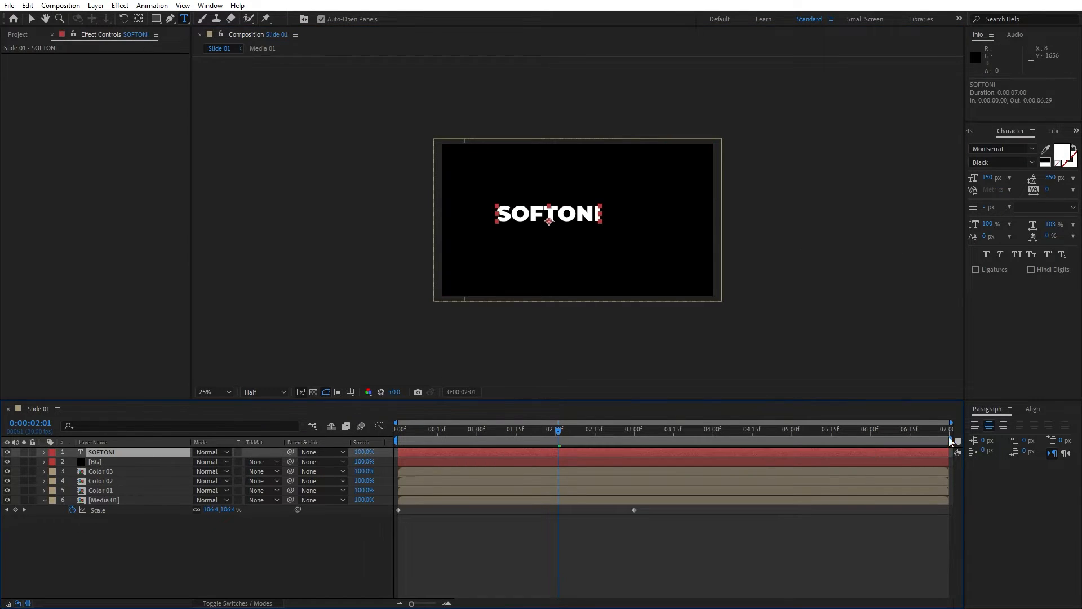
click(1034, 409)
click(995, 438)
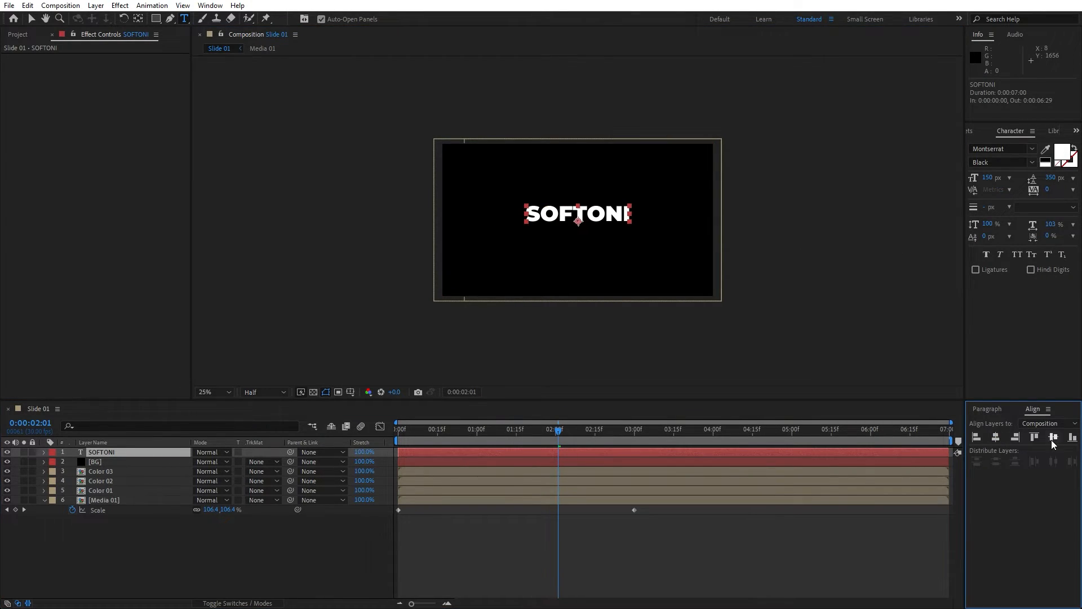
click(1052, 437)
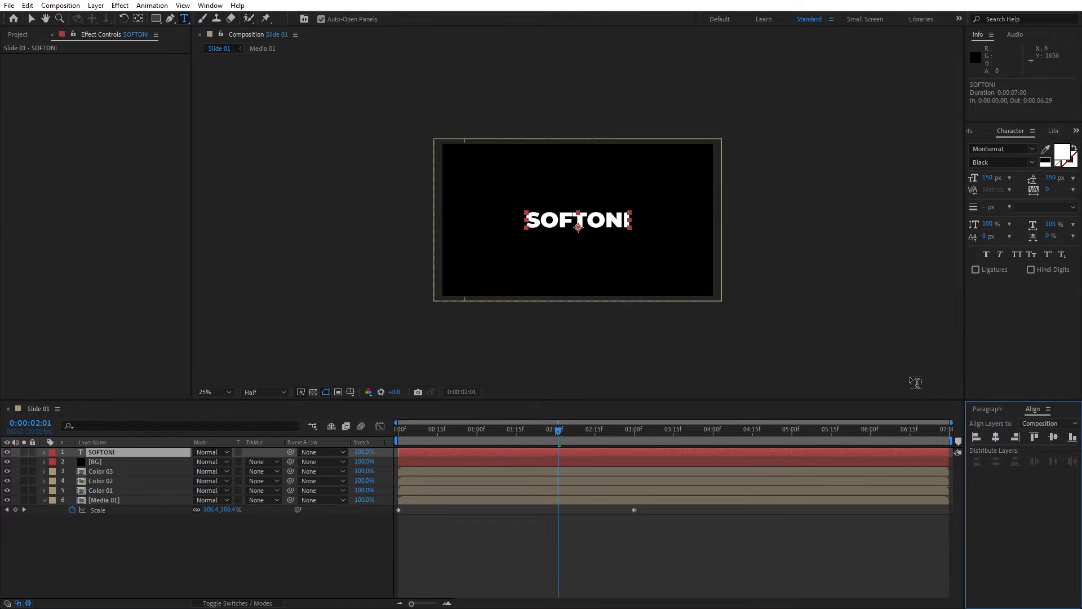
Keyframe the BG solid's position at 0:00:03:00 and set it off-frame at 2900,540 at 0:00:02:00.
click(210, 5)
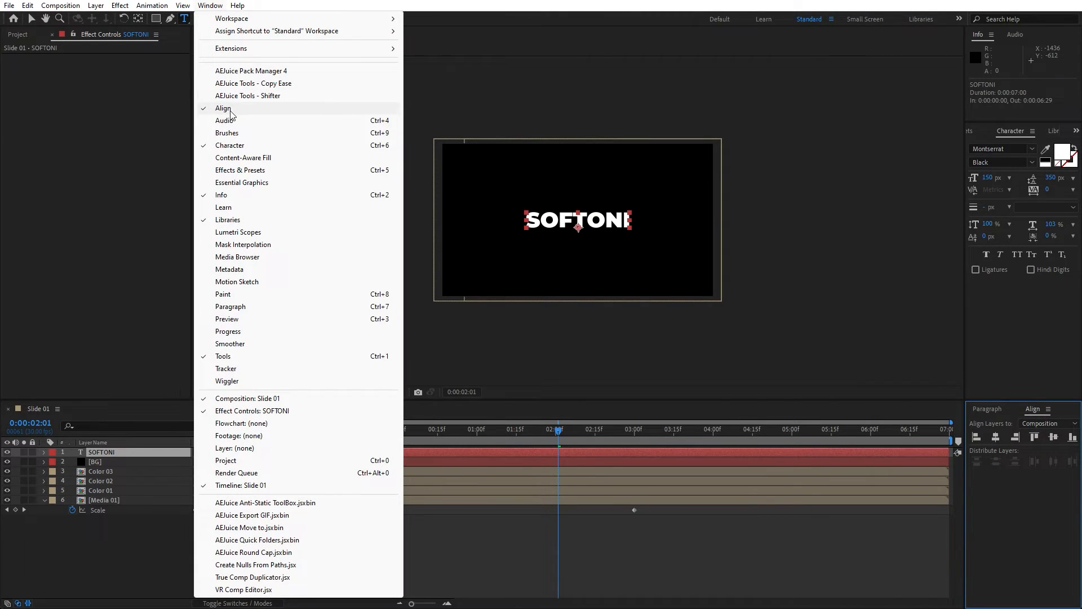
click(128, 560)
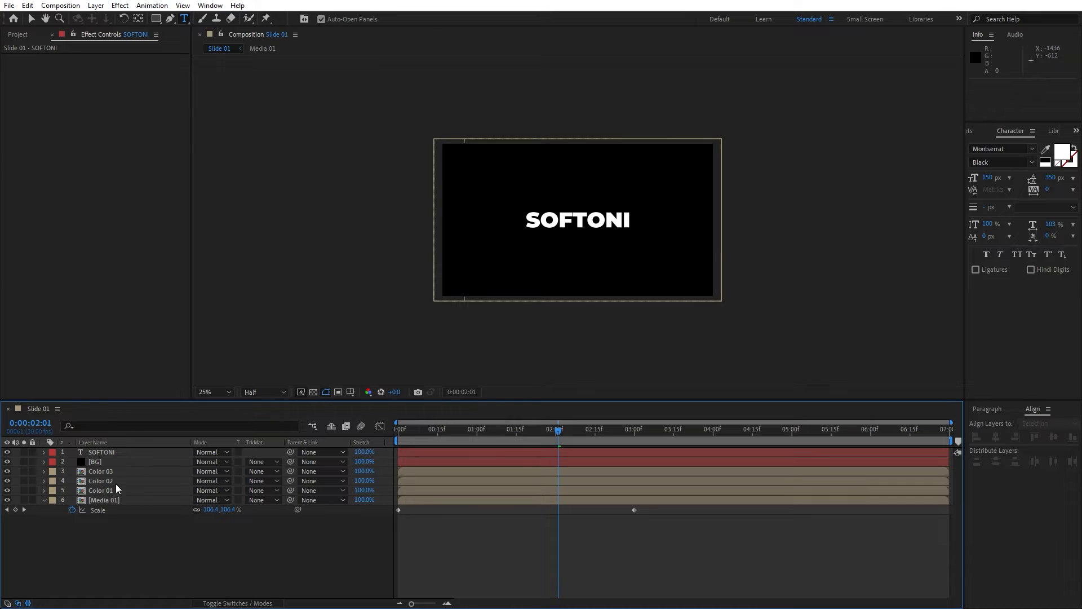
click(103, 462)
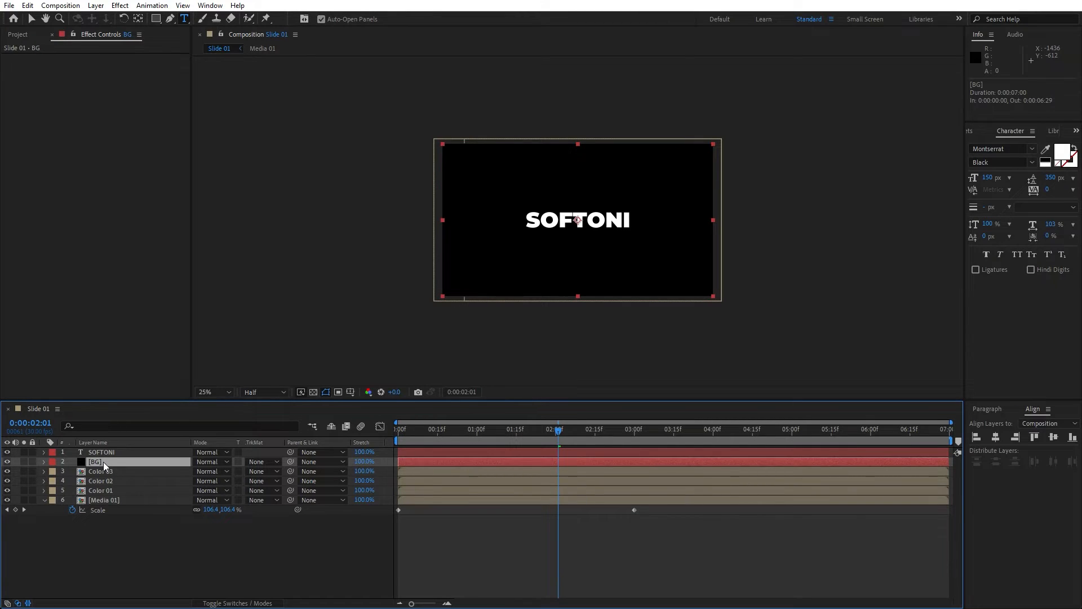
drag(574, 431, 634, 430)
key(p)
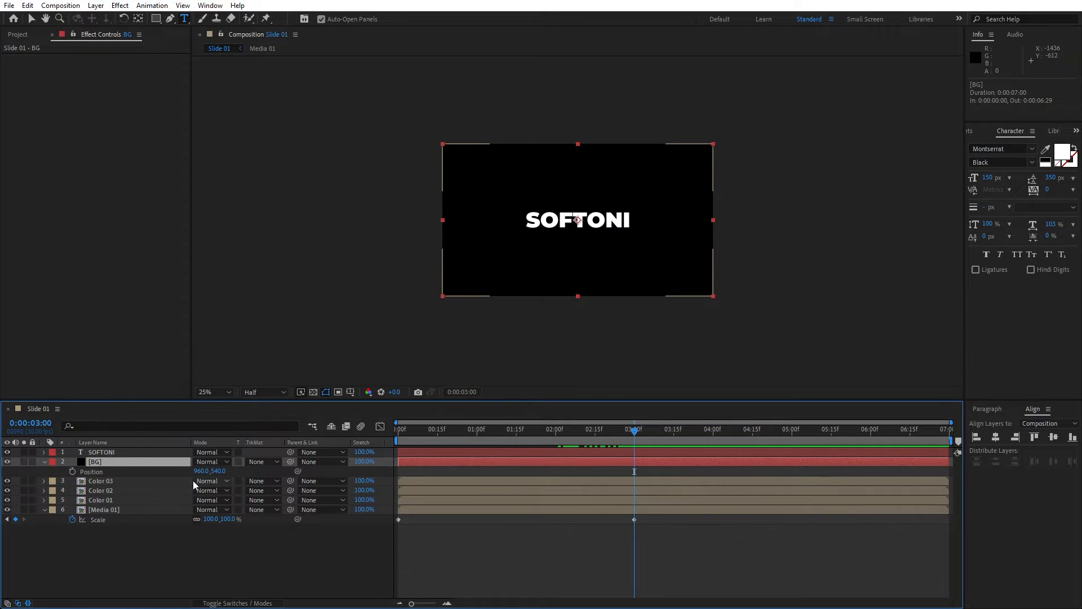
click(73, 472)
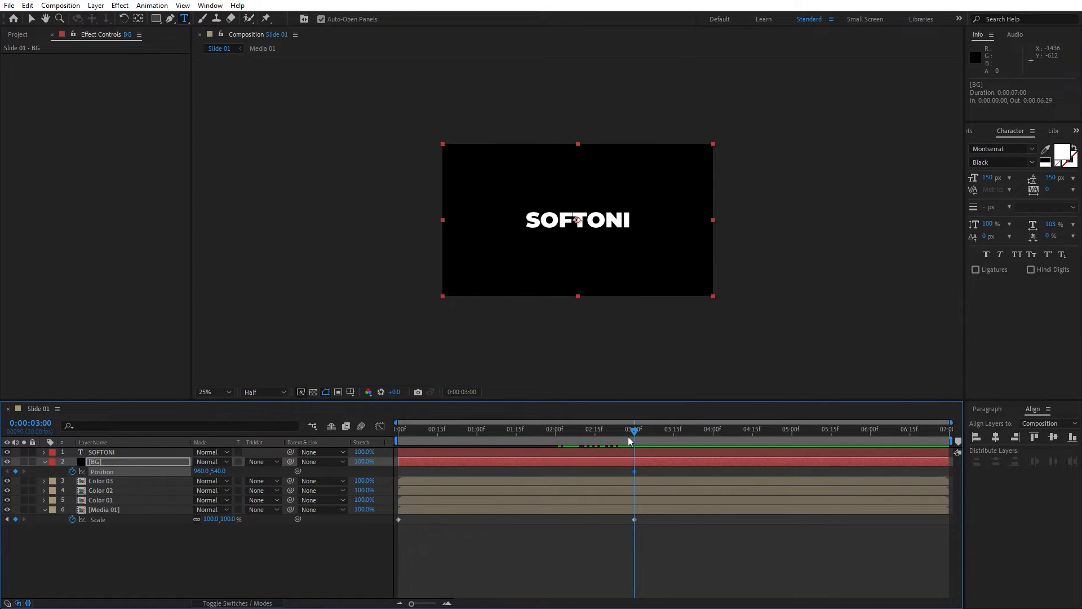
drag(637, 433, 556, 433)
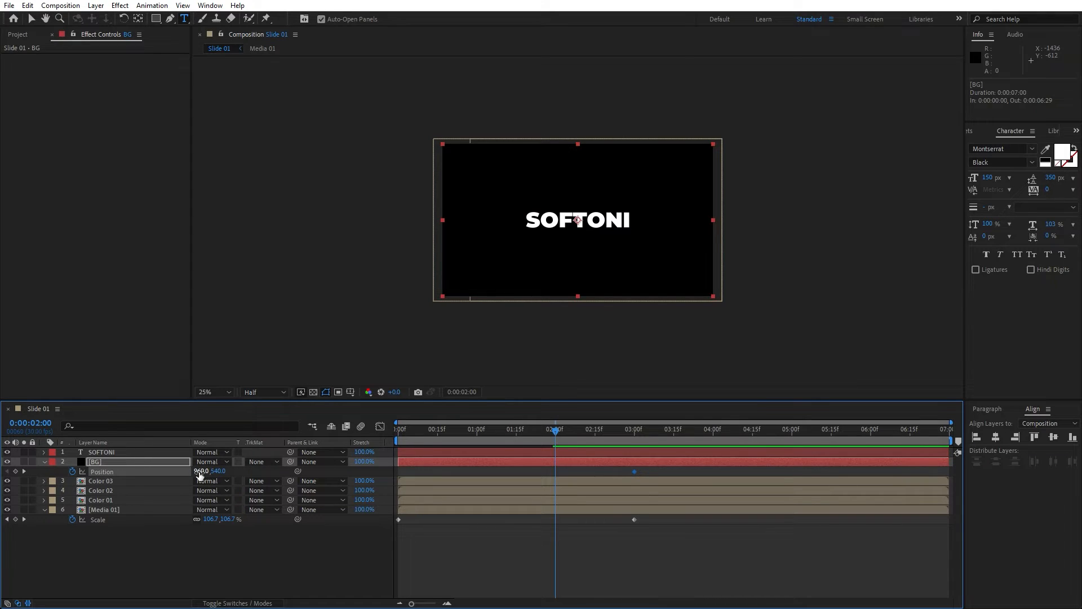
drag(199, 475, 310, 474)
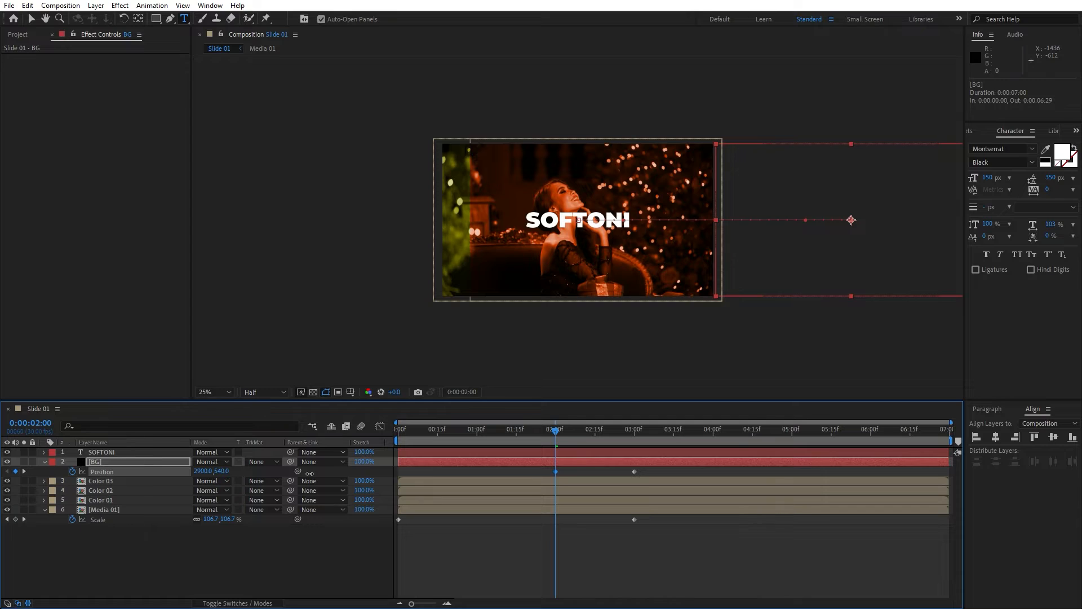
Keyframe the SOFTONI text's position so it starts off-frame at -416.8,592.9 at 0:00:02:00.
click(113, 453)
key(p)
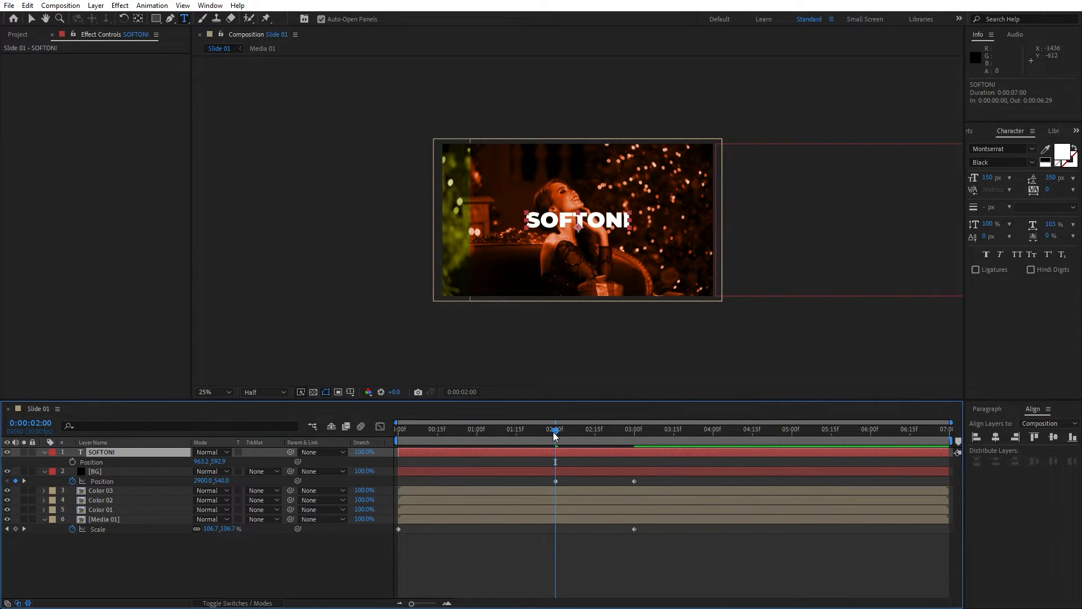
mouse_move(553, 432)
mouse_down()
mouse_move(635, 433)
mouse_move(556, 430)
mouse_up()
click(72, 462)
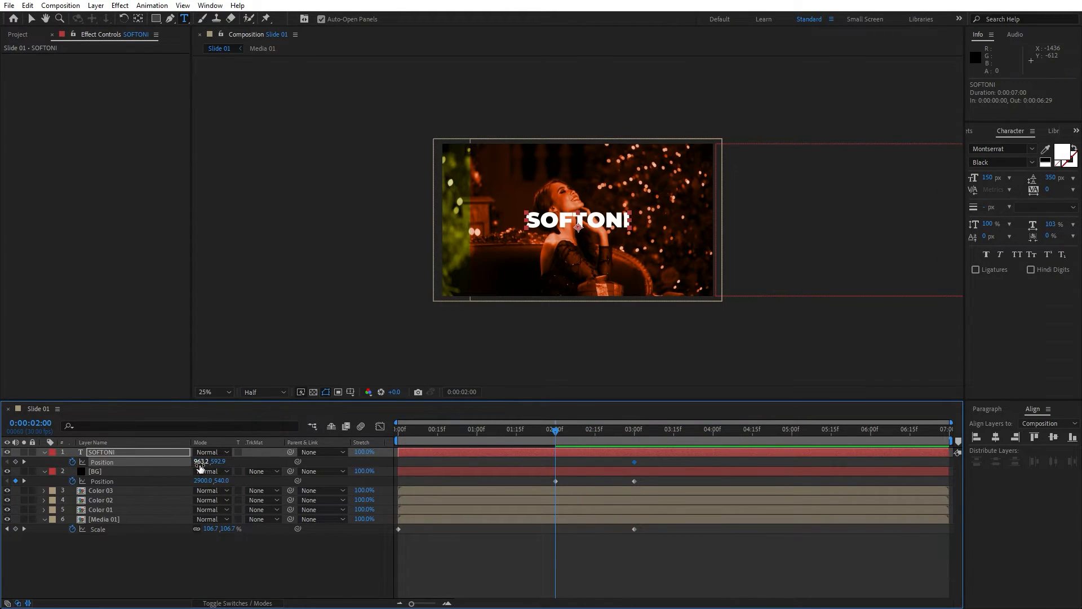
drag(202, 462, 122, 463)
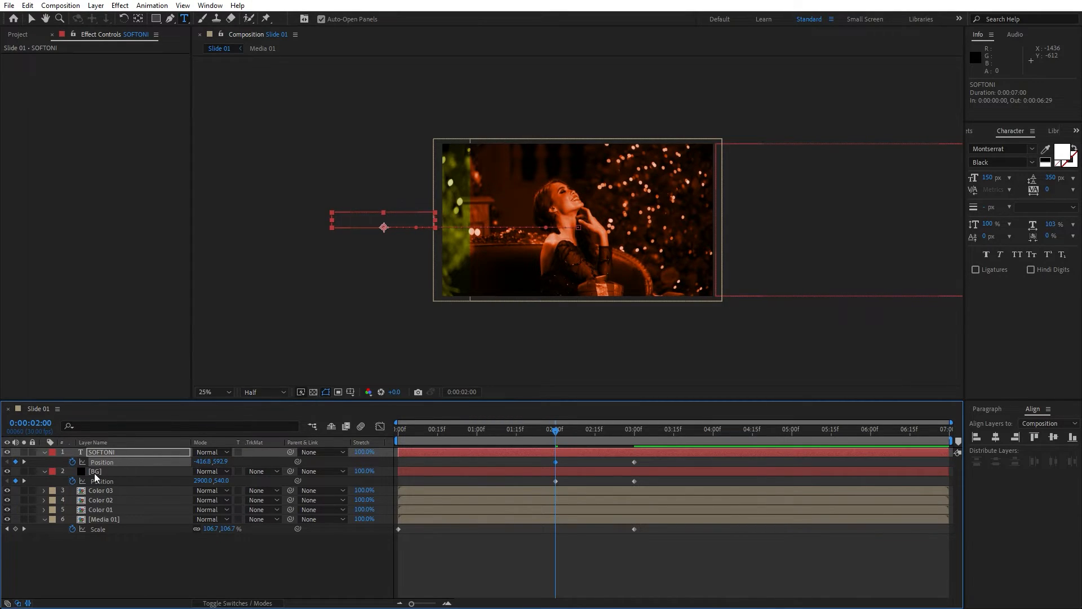
Select both layers' position keyframes and steepen their speed curves in the Graph Editor for a stronger ease.
click(95, 471)
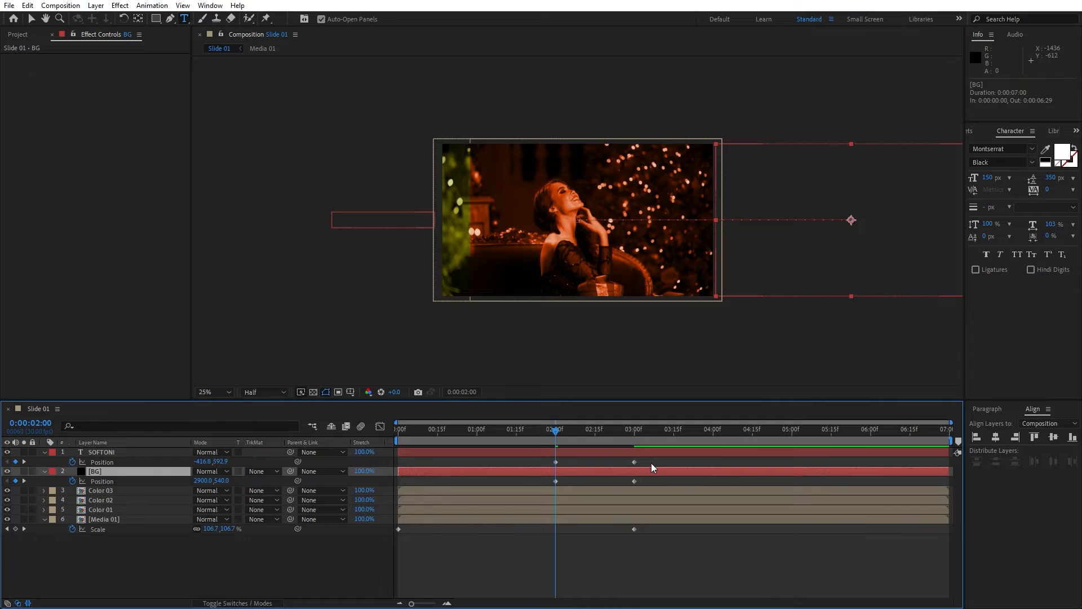
drag(651, 459, 519, 493)
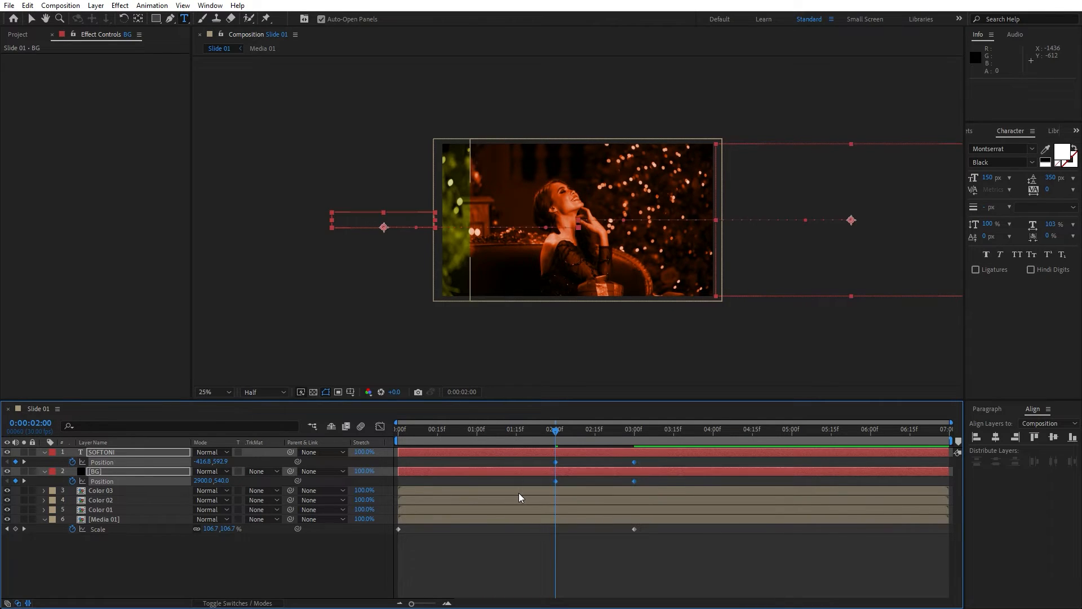
click(380, 427)
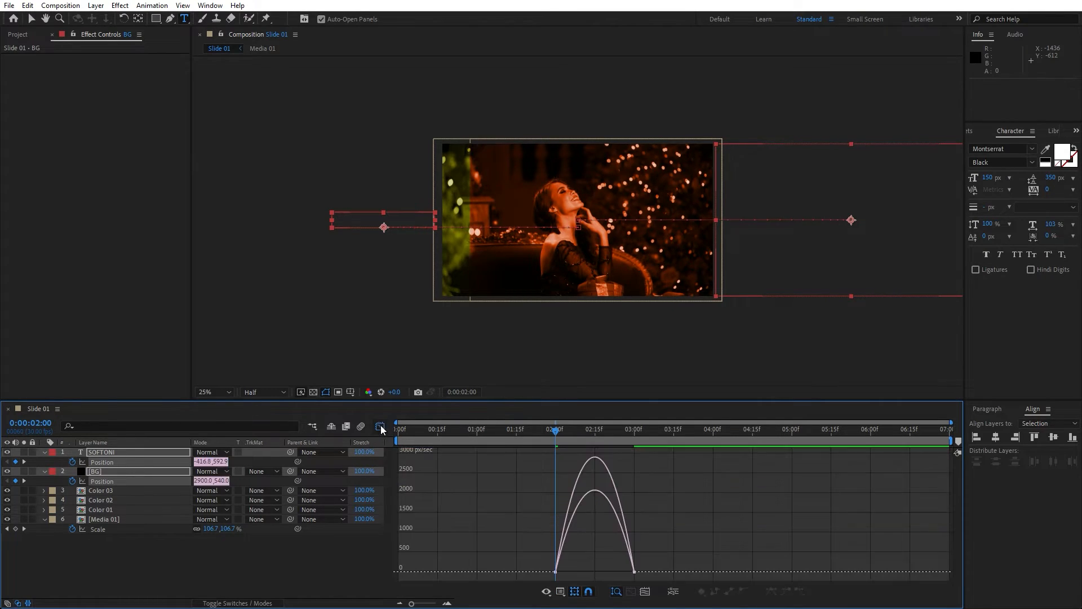
drag(662, 537, 577, 567)
click(381, 428)
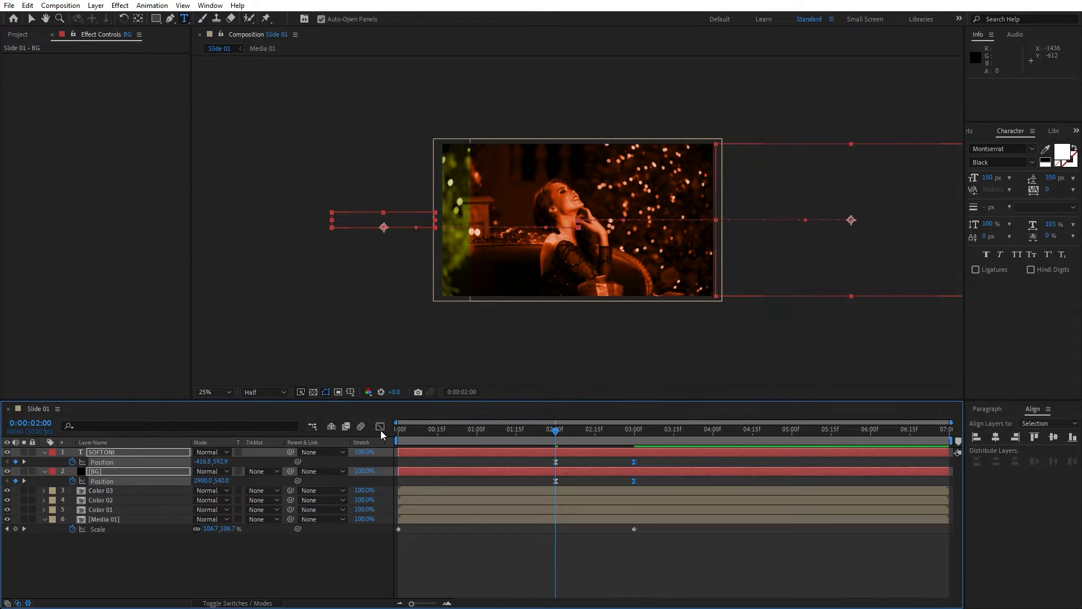
Set the BG layer's track matte to Alpha Inverted Matte "SOFTONI" and preview the text reveal.
click(208, 558)
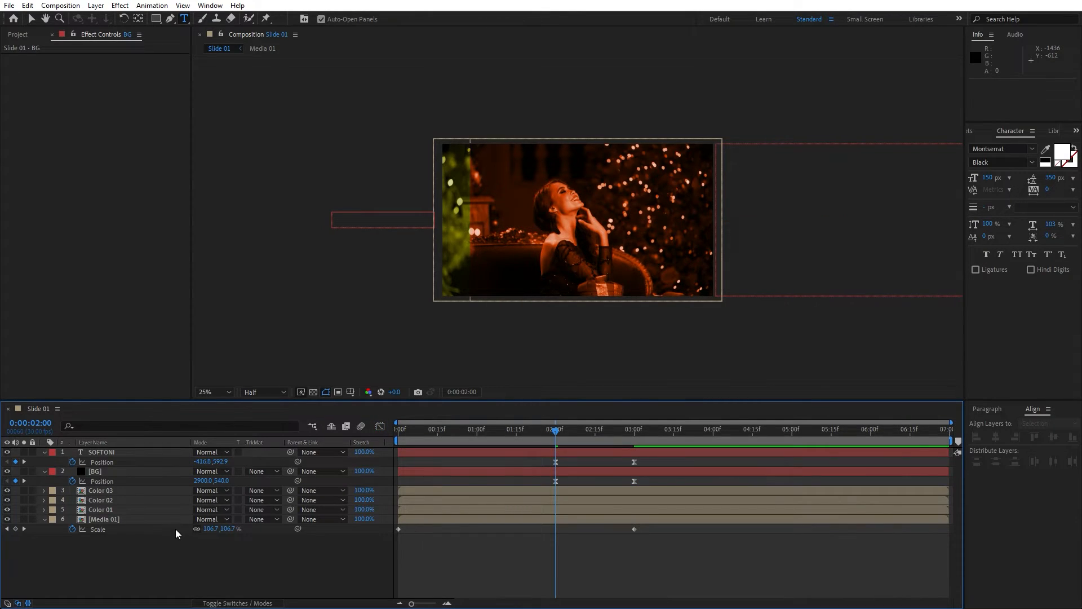
click(98, 472)
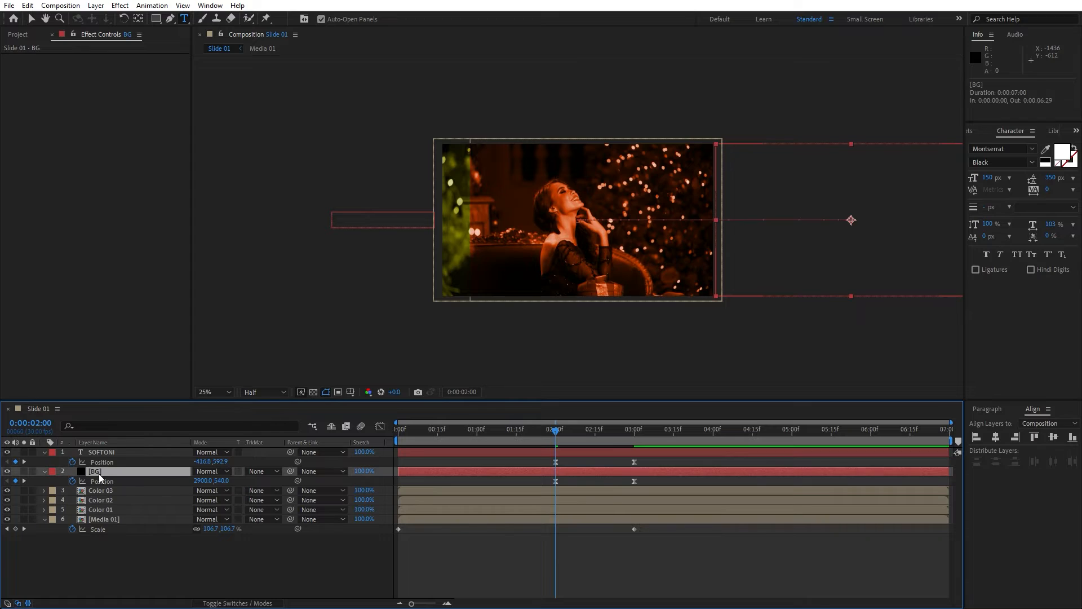
click(275, 473)
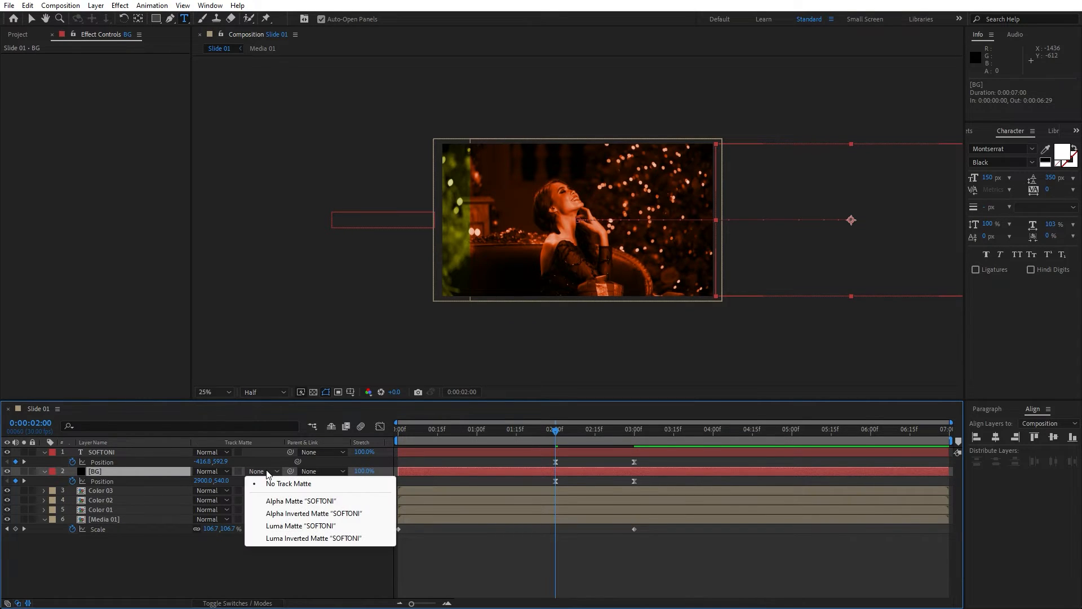
click(293, 514)
click(302, 556)
key(space)
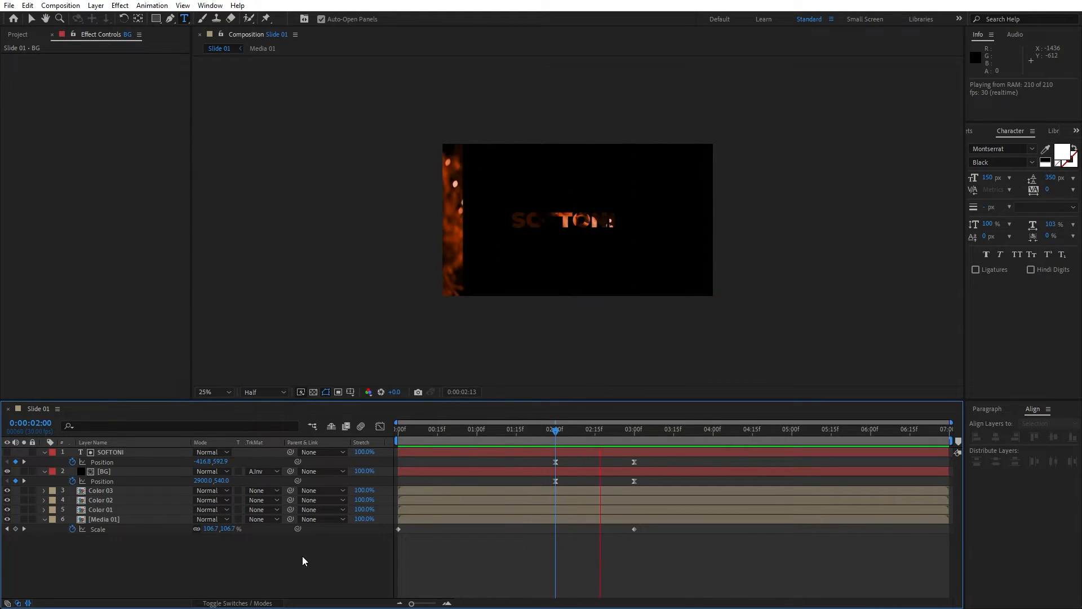
drag(534, 433, 627, 435)
Search the effects for ramp and apply Gradient Ramp to the BG layer.
click(117, 473)
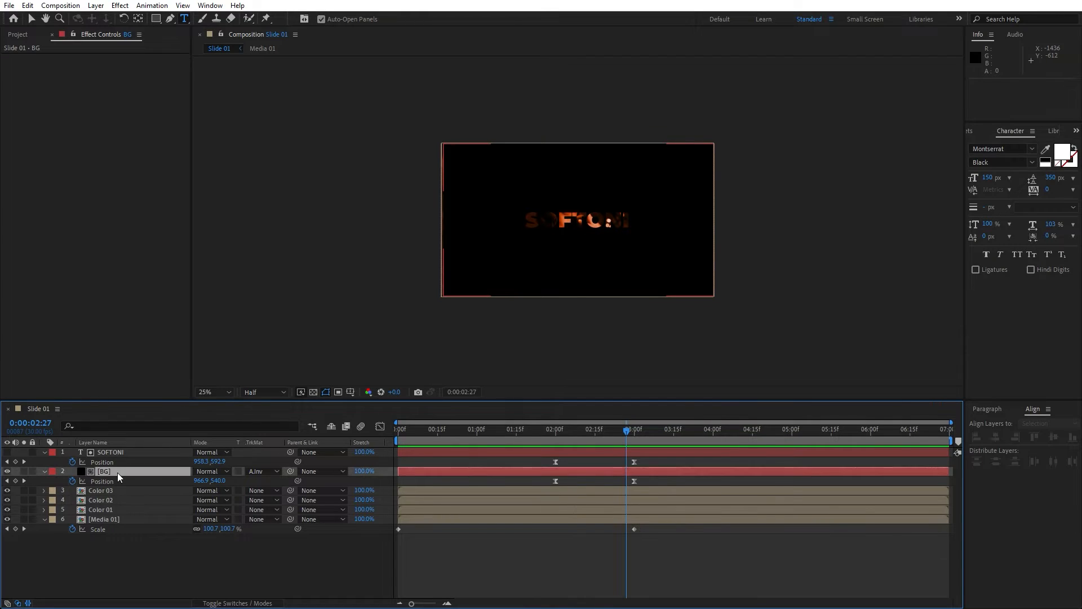
click(976, 129)
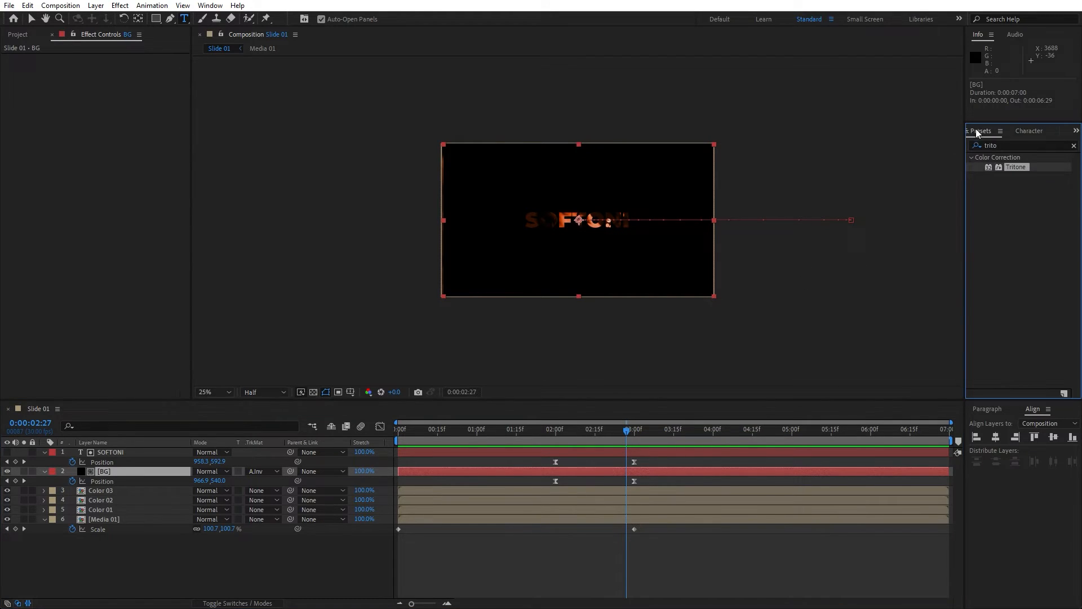
click(1009, 145)
text(ramp)
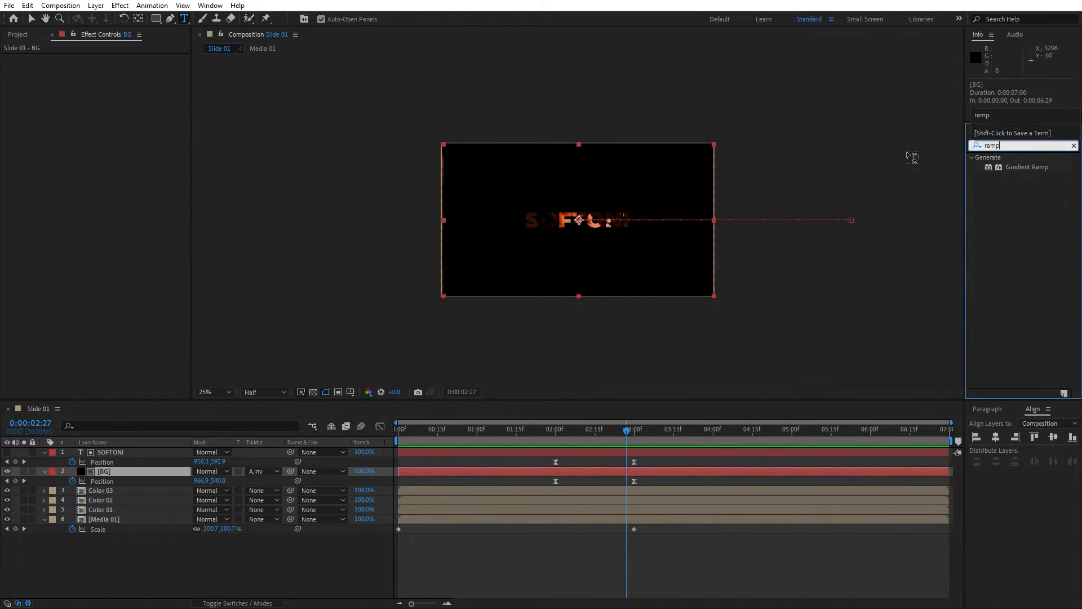
drag(1027, 167, 127, 469)
key(v)
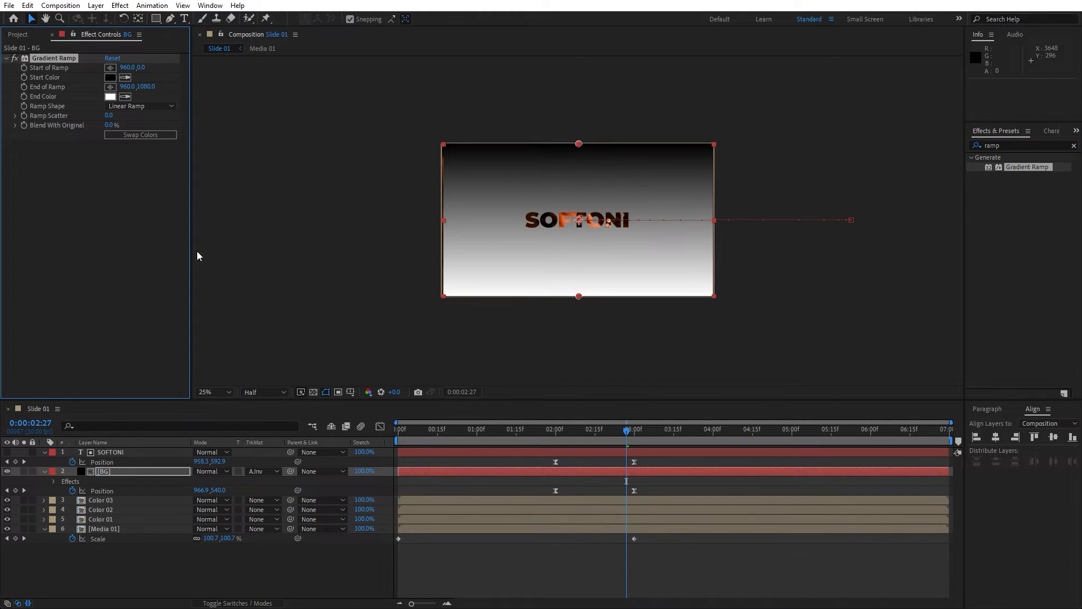
Place the gradient's start point at the composition's top-left corner and its end point beyond the bottom-right corner.
click(111, 67)
click(438, 139)
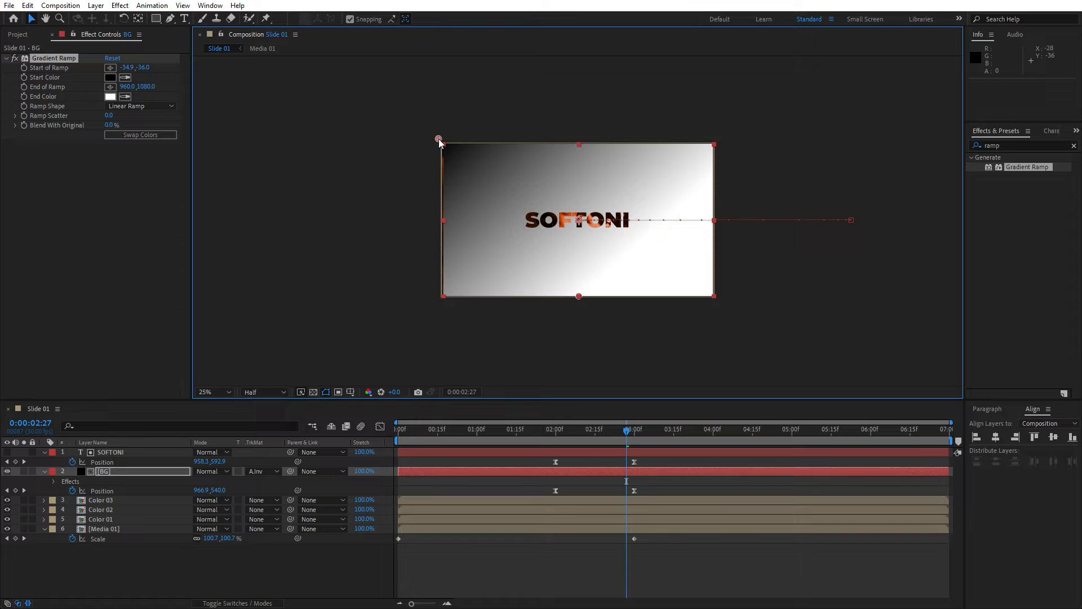
click(110, 86)
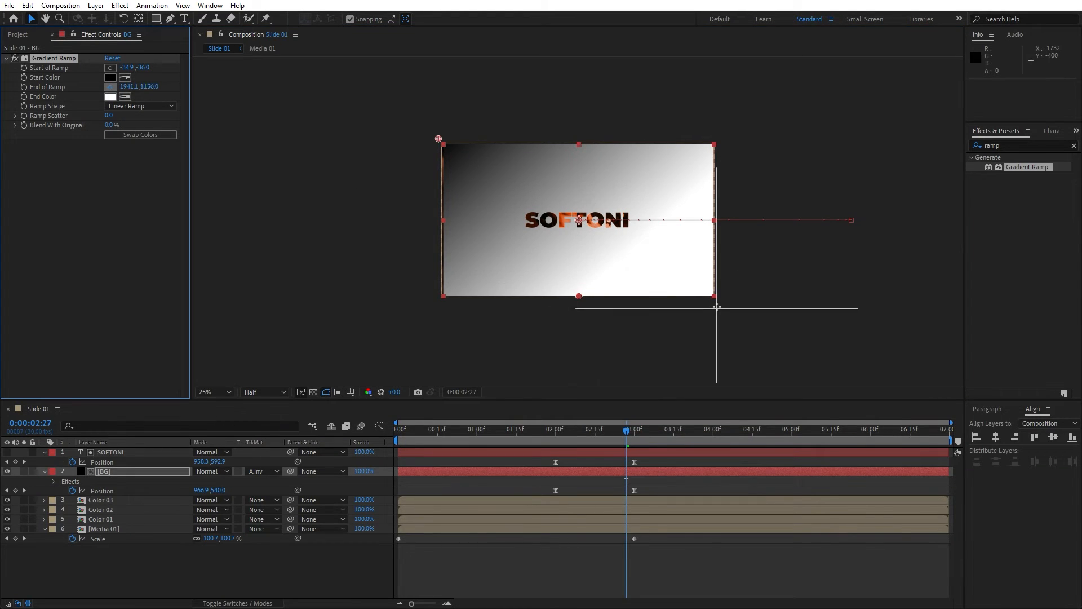
click(718, 308)
Set the gradient's start colour to dark orange 8B2B00.
click(110, 77)
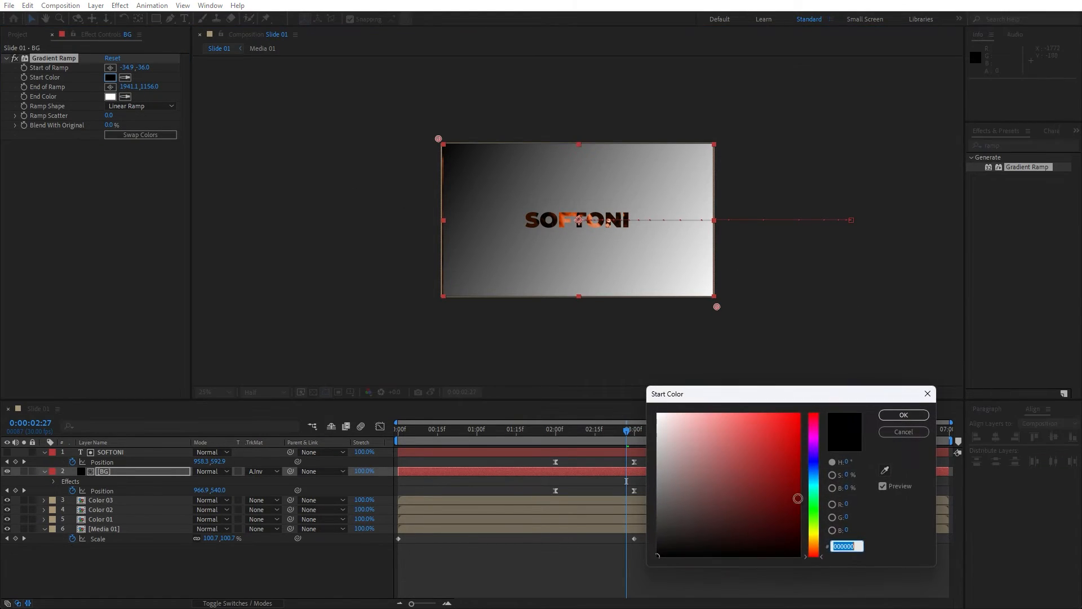
click(814, 549)
click(800, 479)
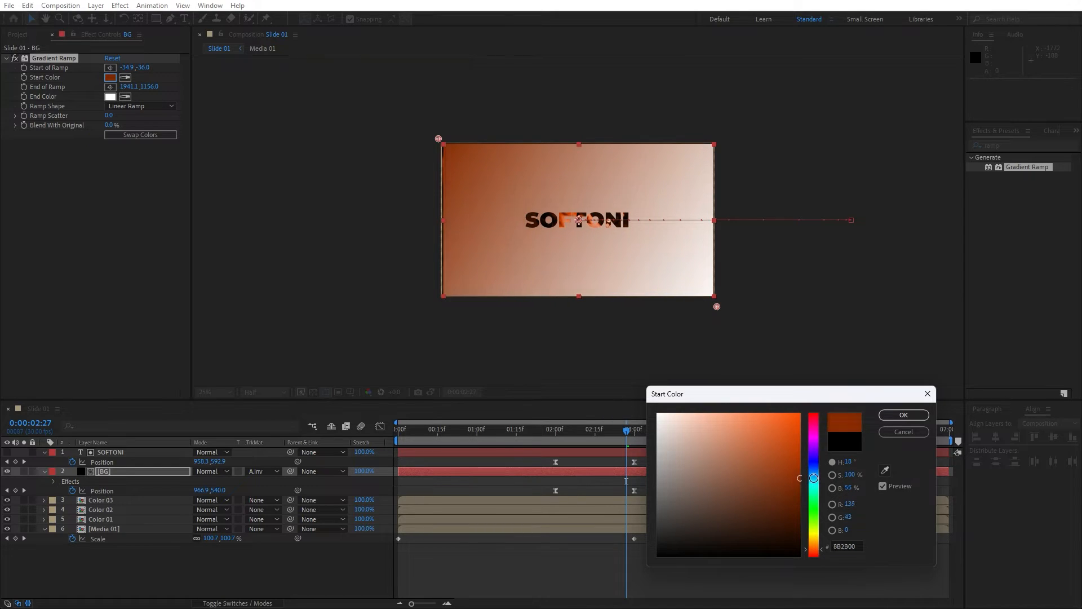
click(904, 415)
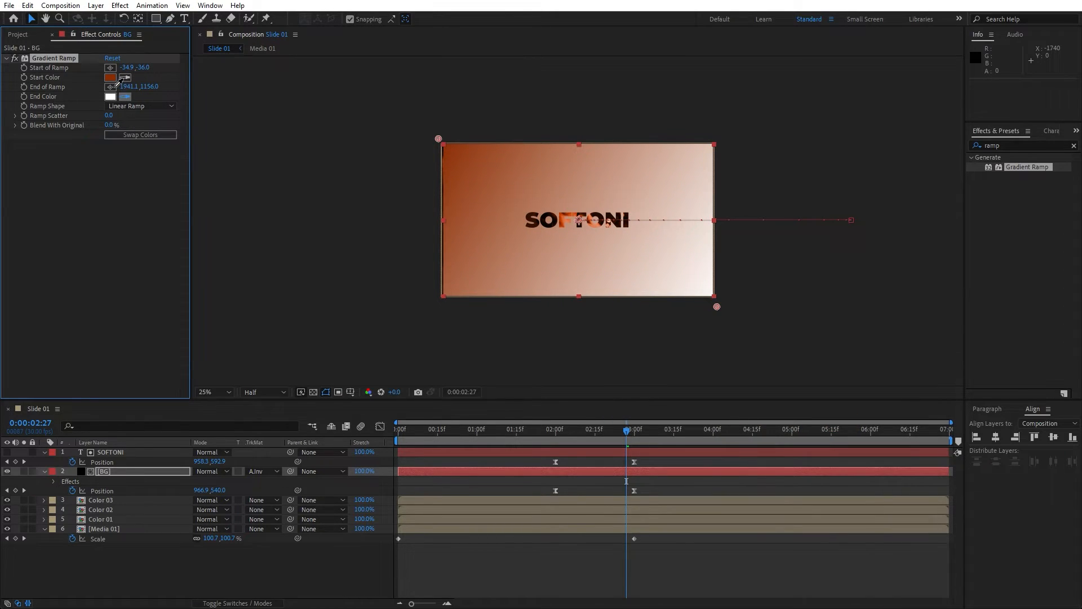
Set the gradient's end colour to bright orange D14000.
click(110, 77)
click(110, 97)
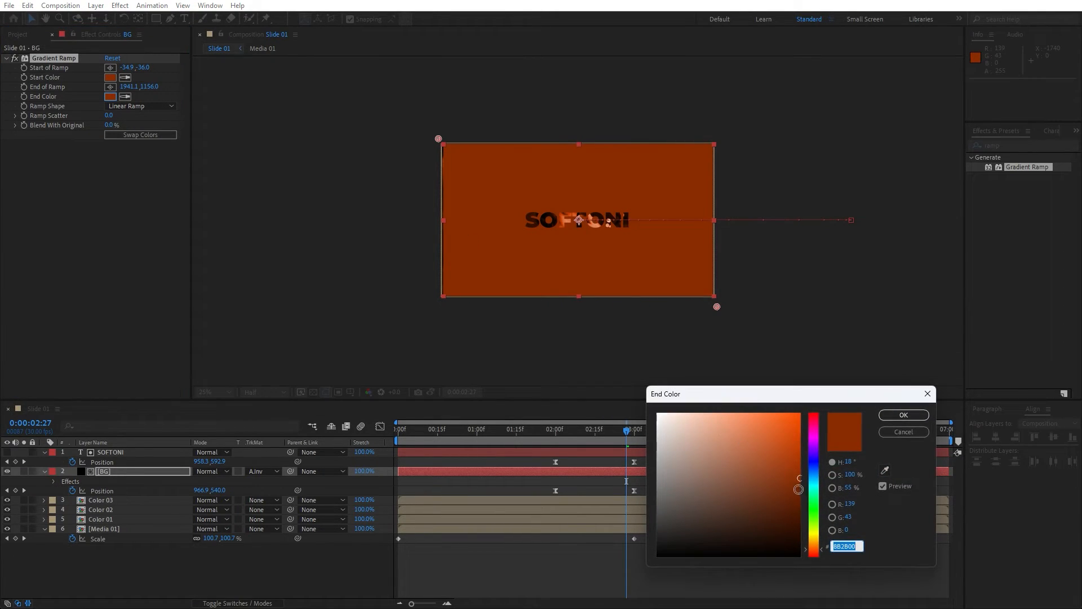
click(799, 525)
mouse_move(816, 525)
mouse_down()
mouse_move(822, 535)
mouse_move(826, 438)
mouse_up()
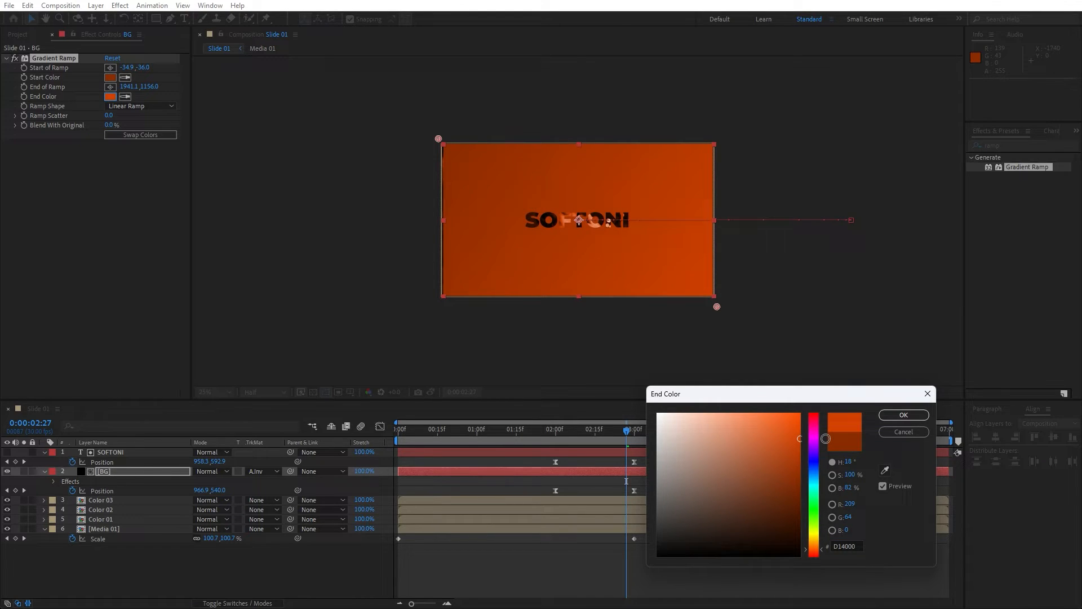
click(909, 418)
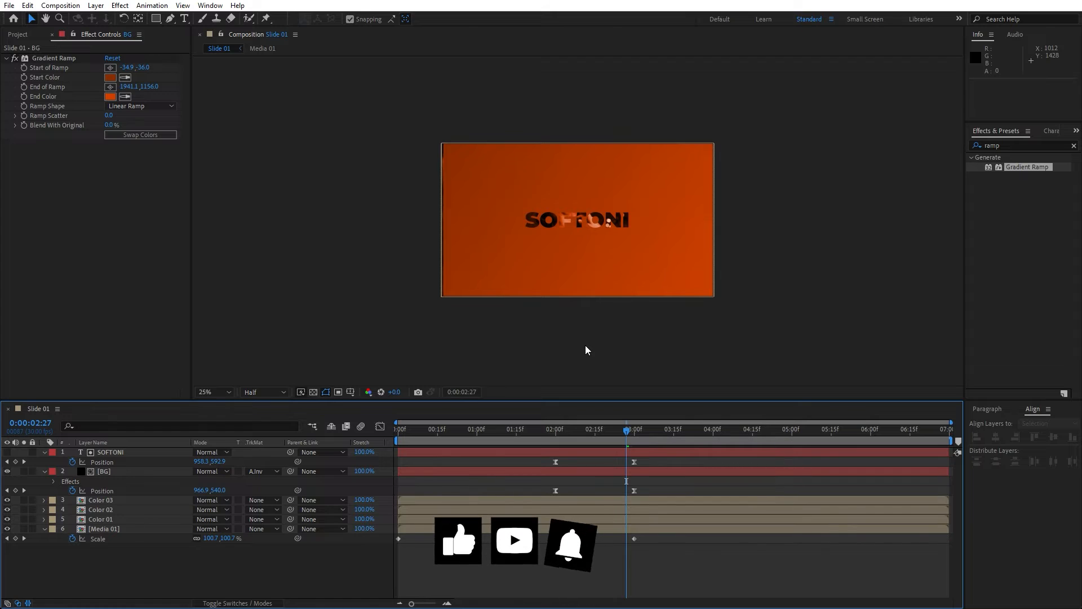
Preview the animation and change the gradient's end colour to blue 000FD1.
key(space)
key(period)
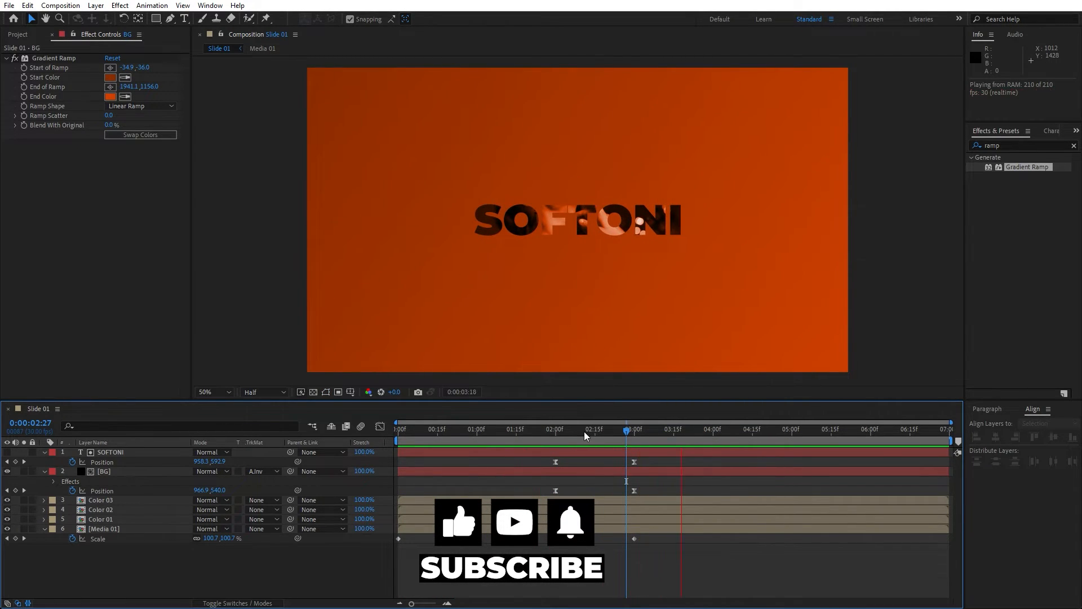
click(633, 441)
click(110, 97)
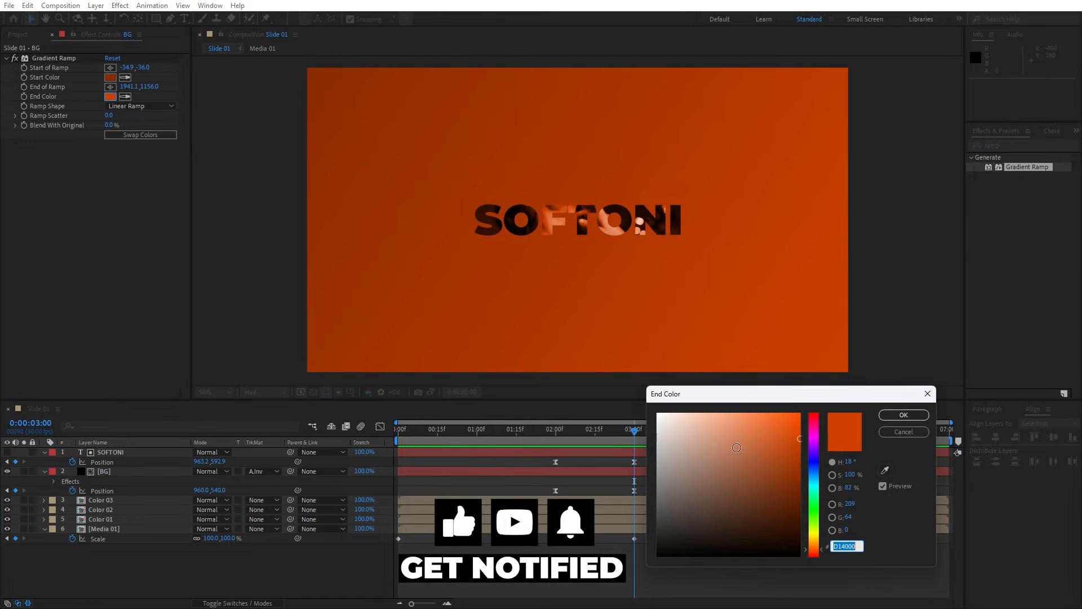
drag(817, 482, 818, 463)
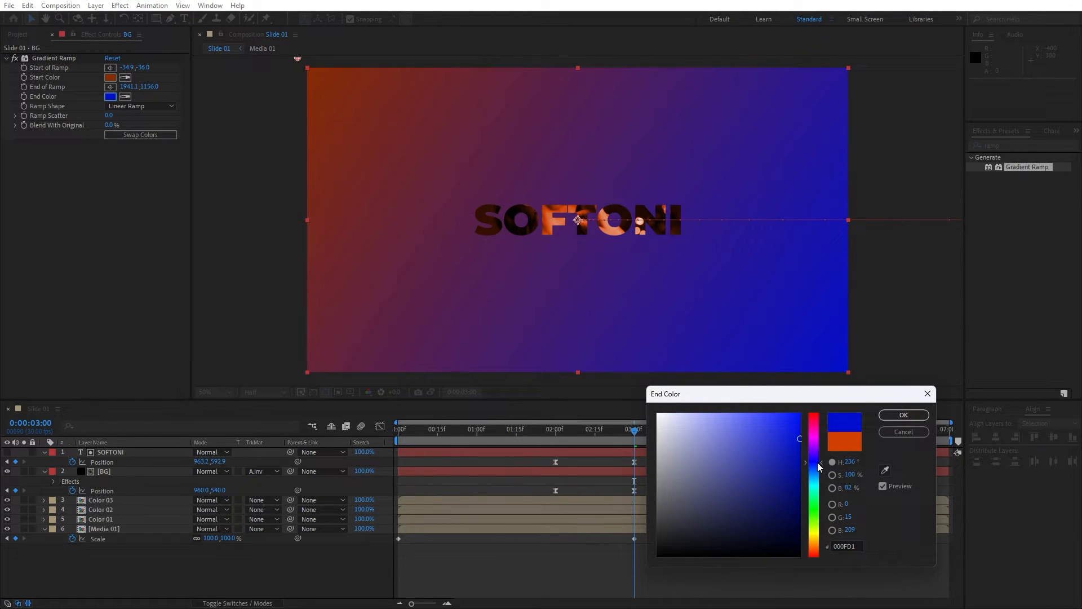
click(910, 415)
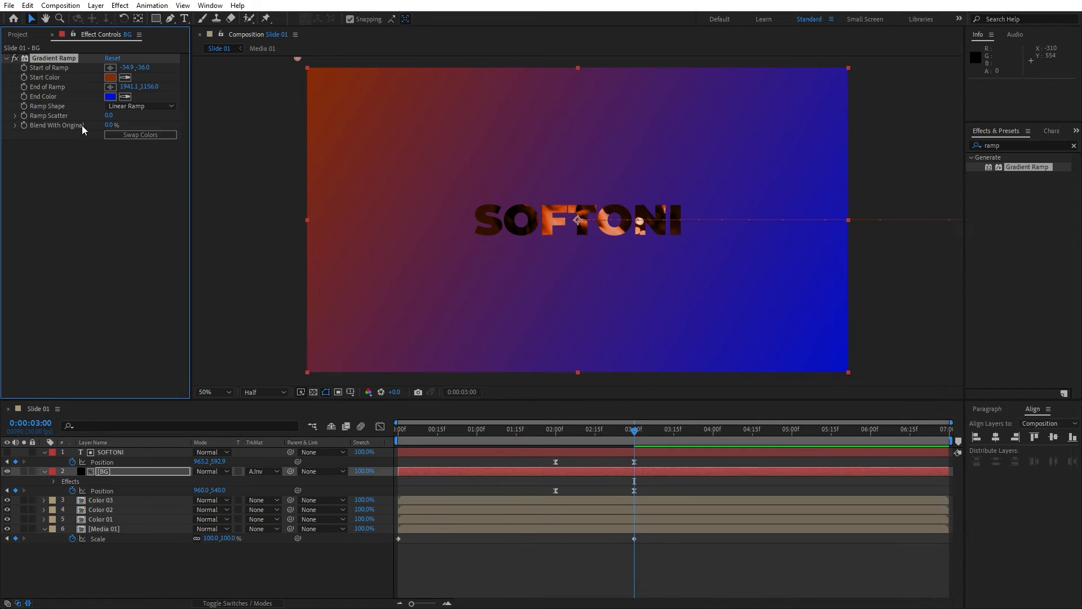
click(52, 35)
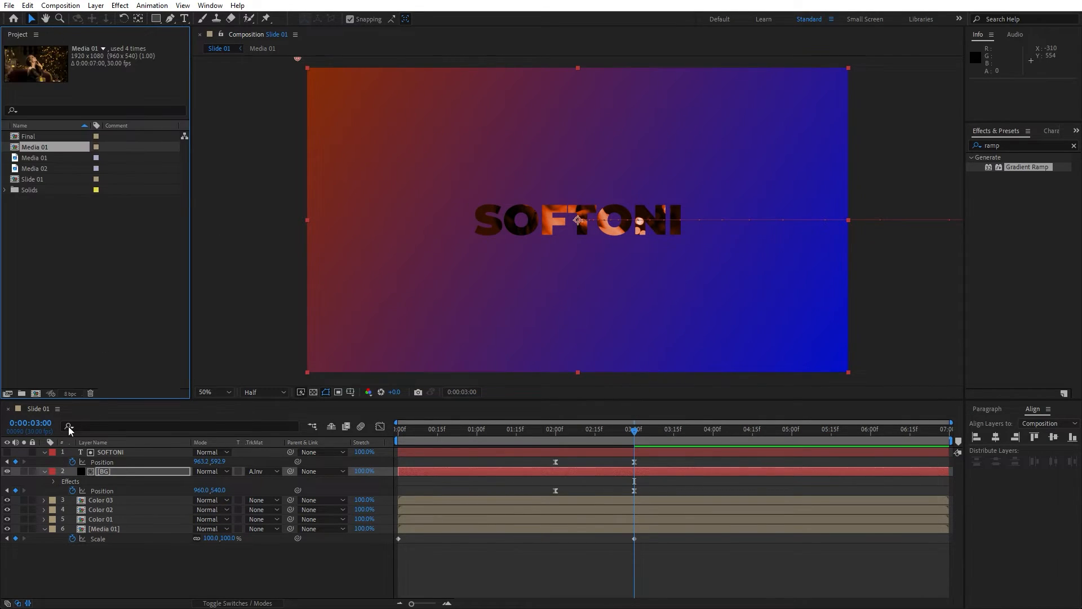
Open the Final composition and add the Slide 01 composition to its timeline.
click(44, 471)
click(45, 452)
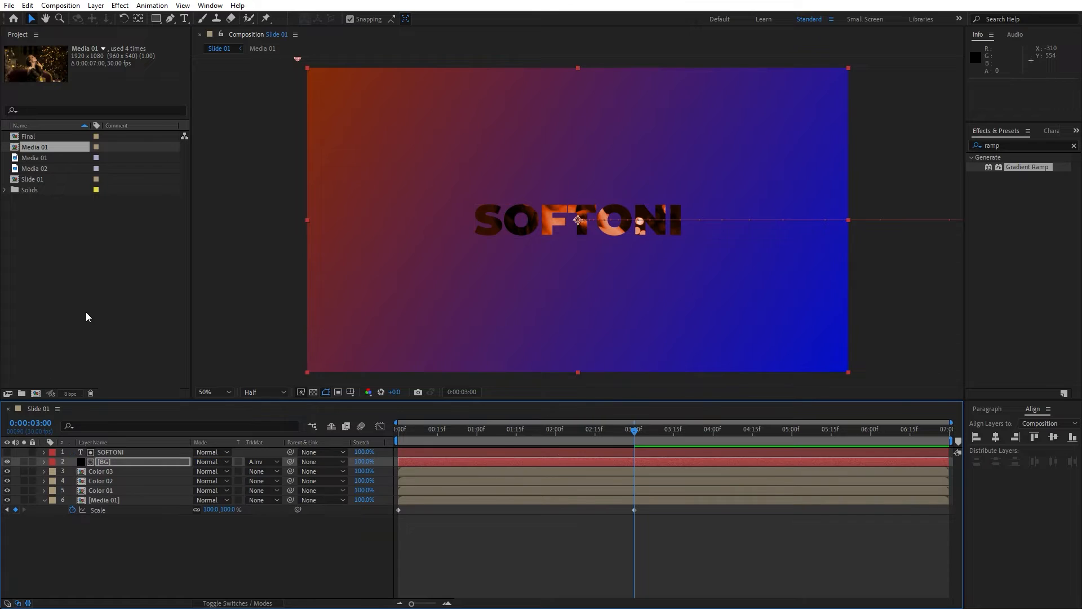
click(86, 312)
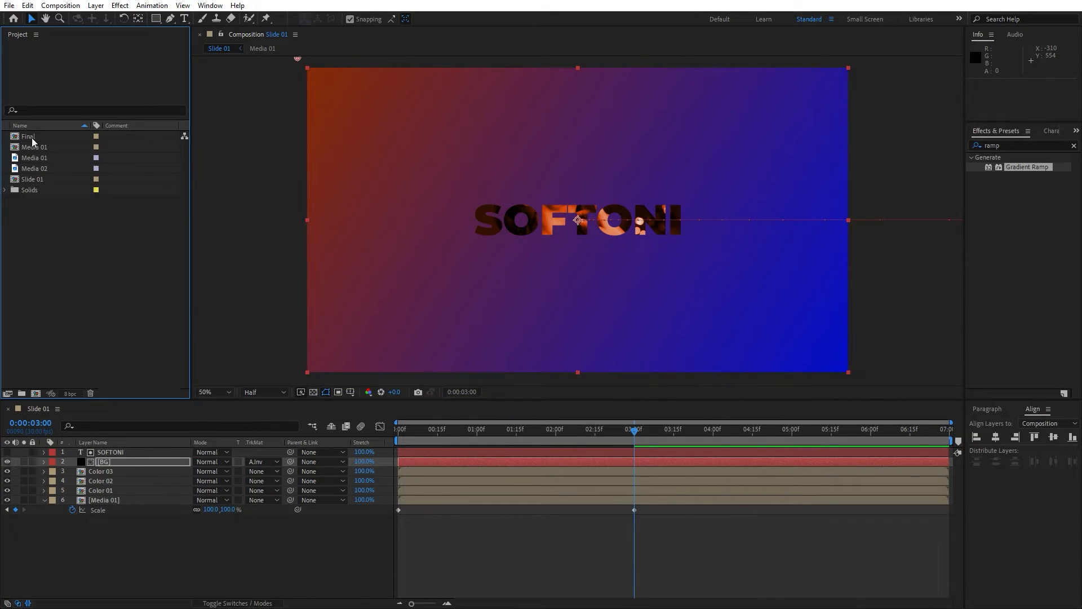
double_click(32, 137)
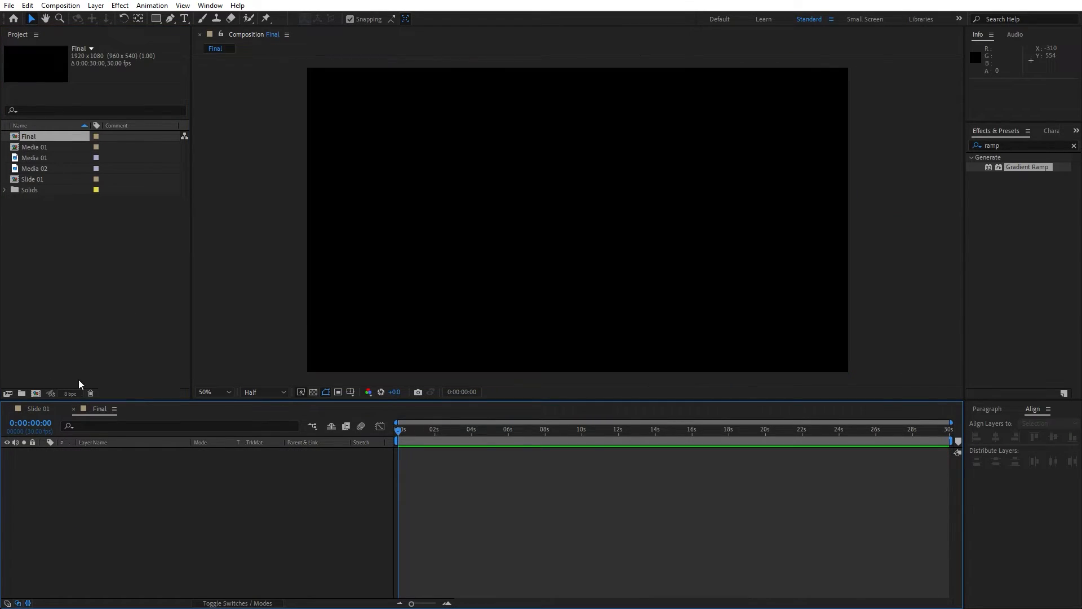
click(9, 409)
drag(36, 181, 192, 486)
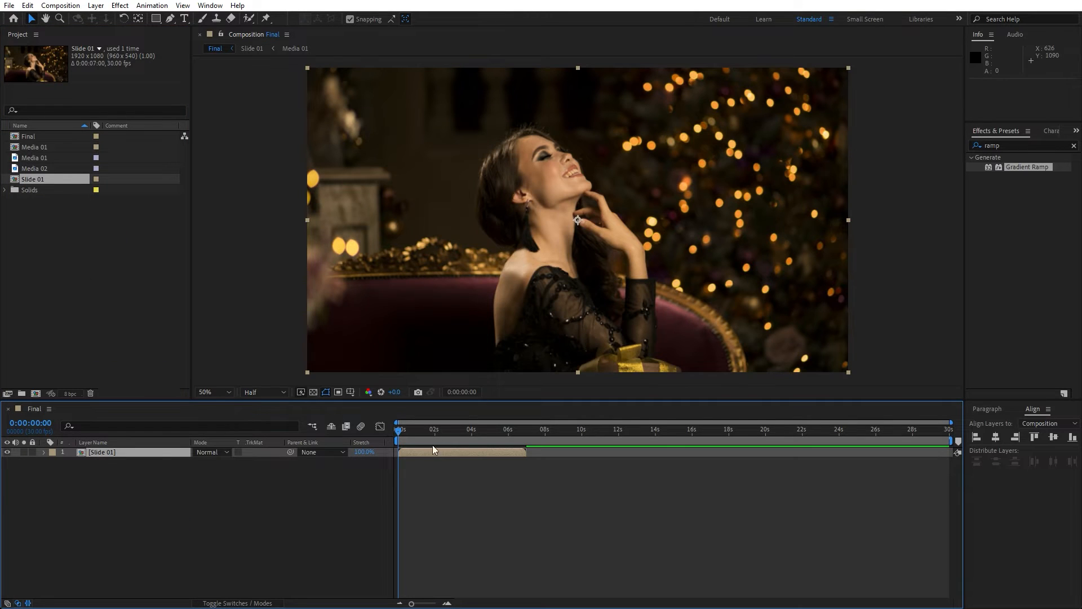
drag(402, 433, 459, 434)
click(172, 502)
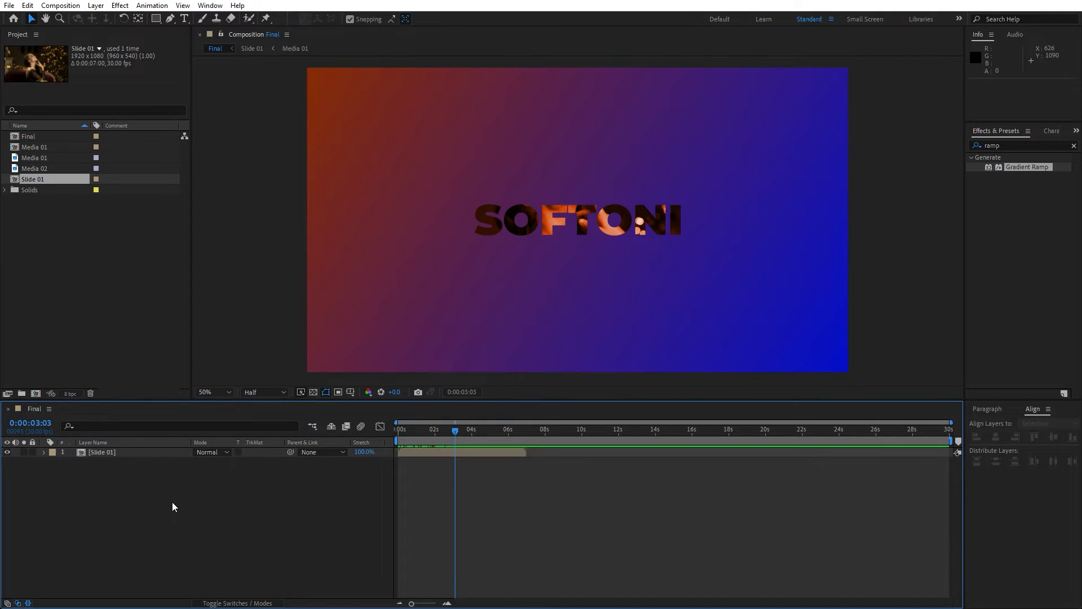
Duplicate the Slide 01 composition and open the Slide 02 copy.
click(45, 179)
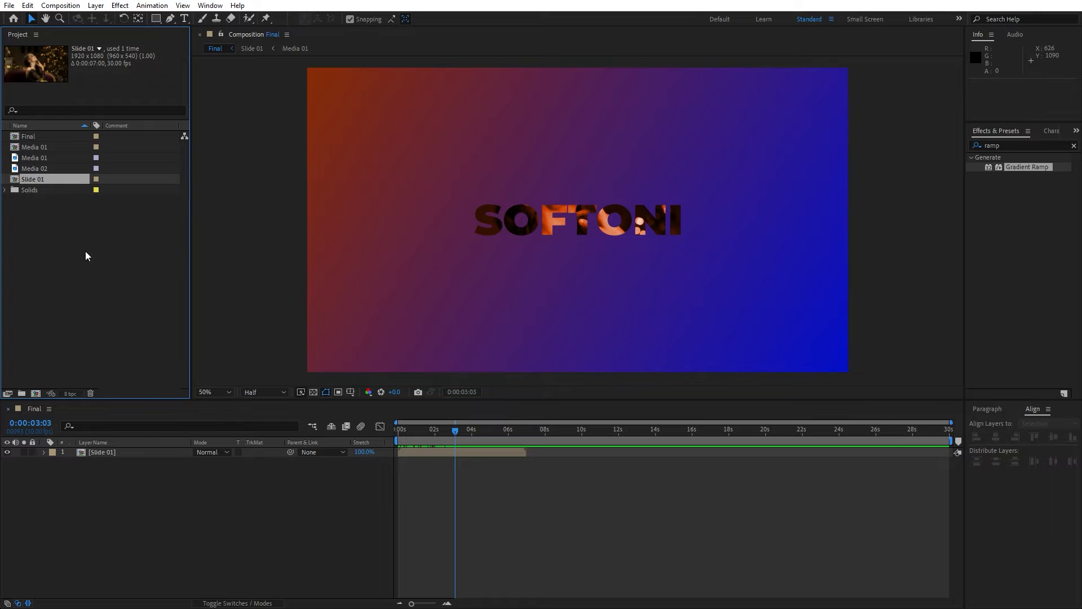
key(ctrl+d)
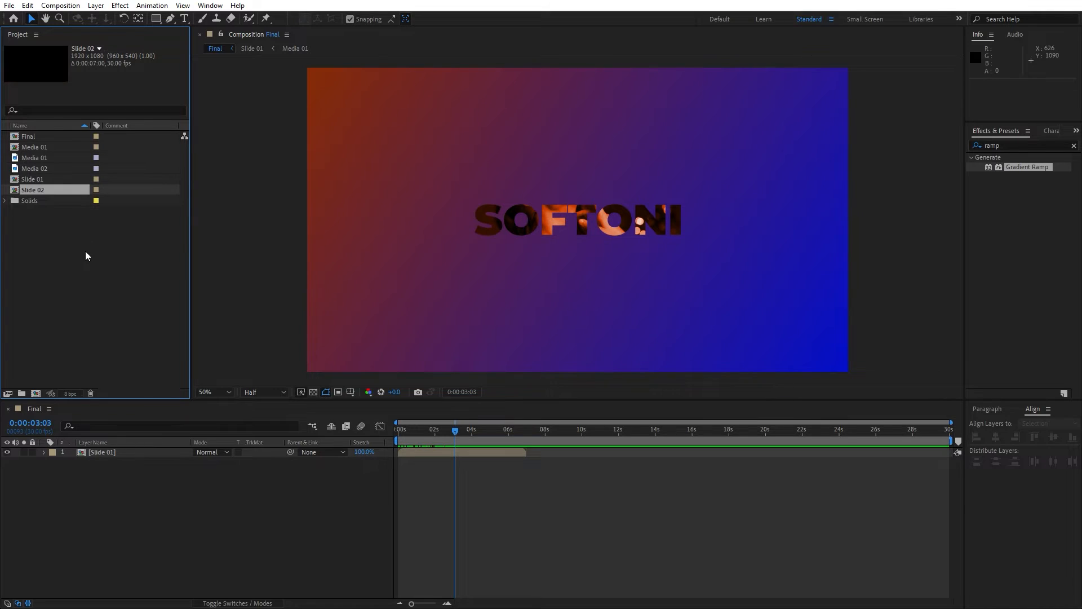
double_click(36, 191)
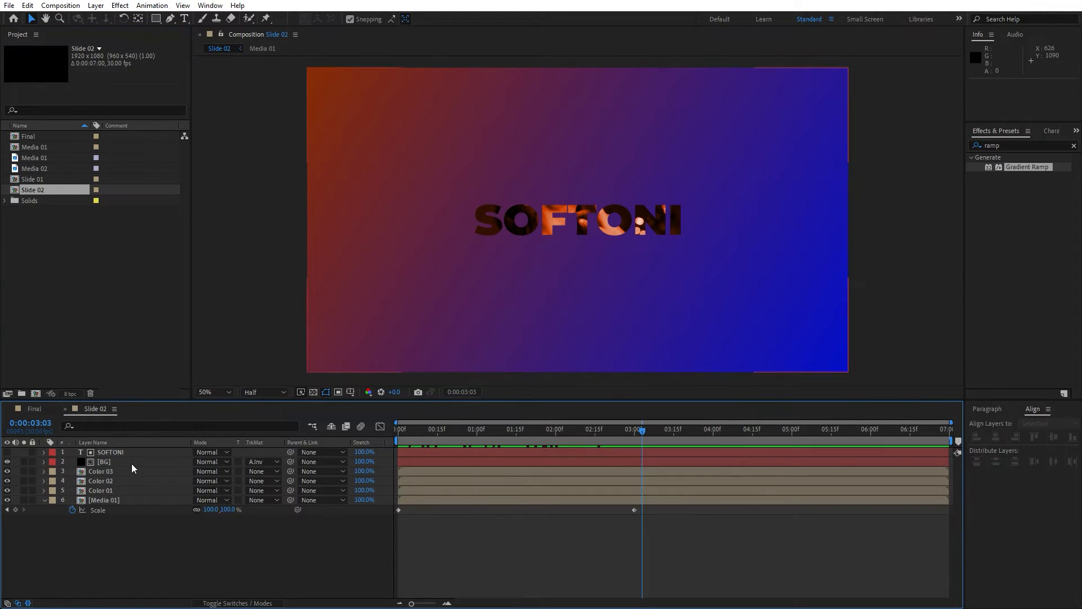
Duplicate the Media 01 precomp and rename the copy Media 02.
click(120, 499)
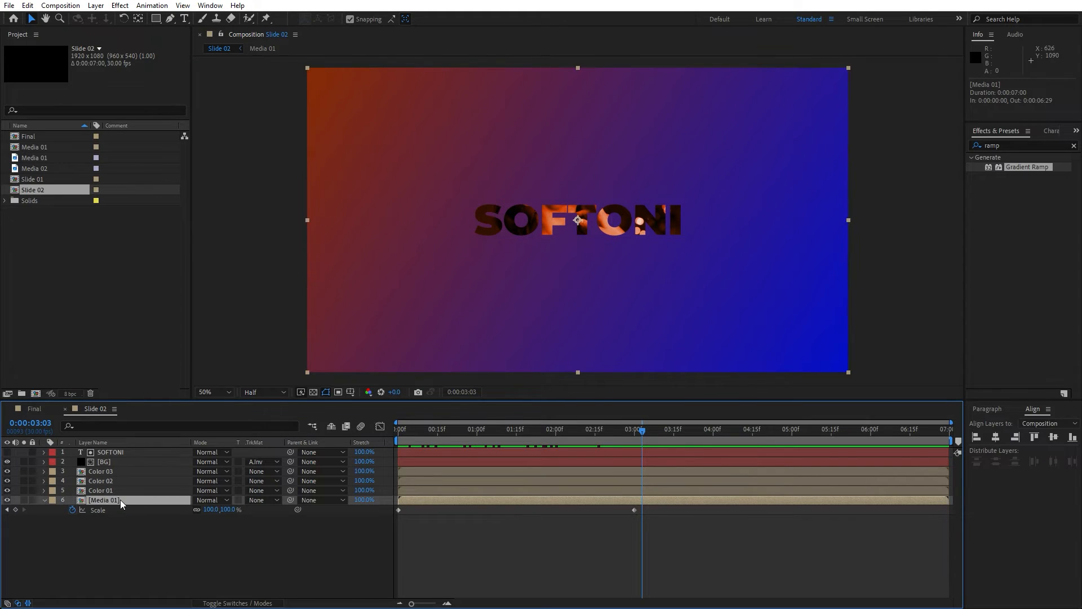
shift+click(113, 474)
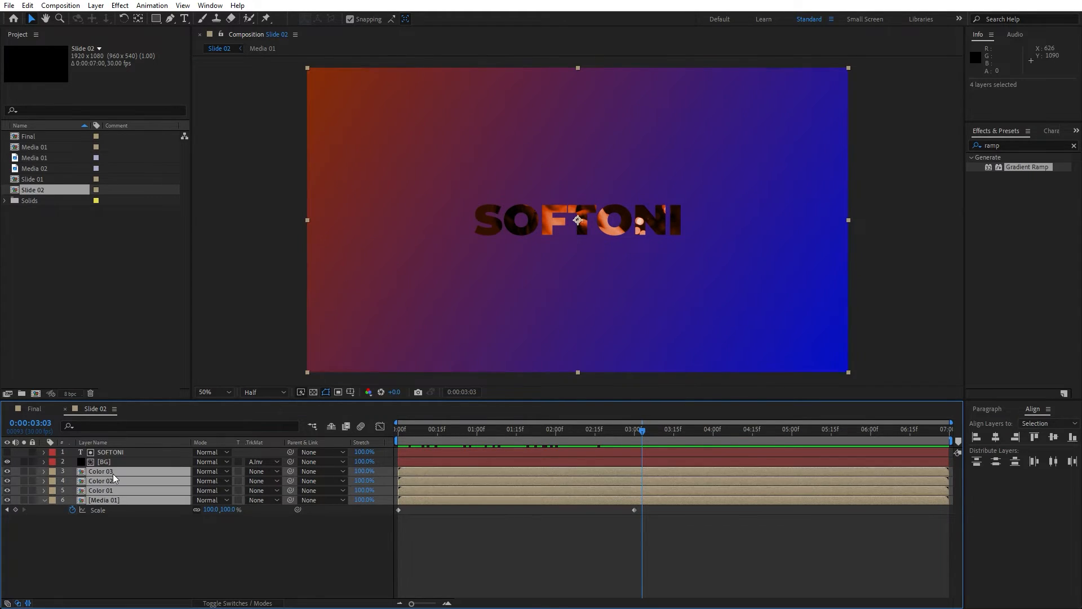
click(52, 147)
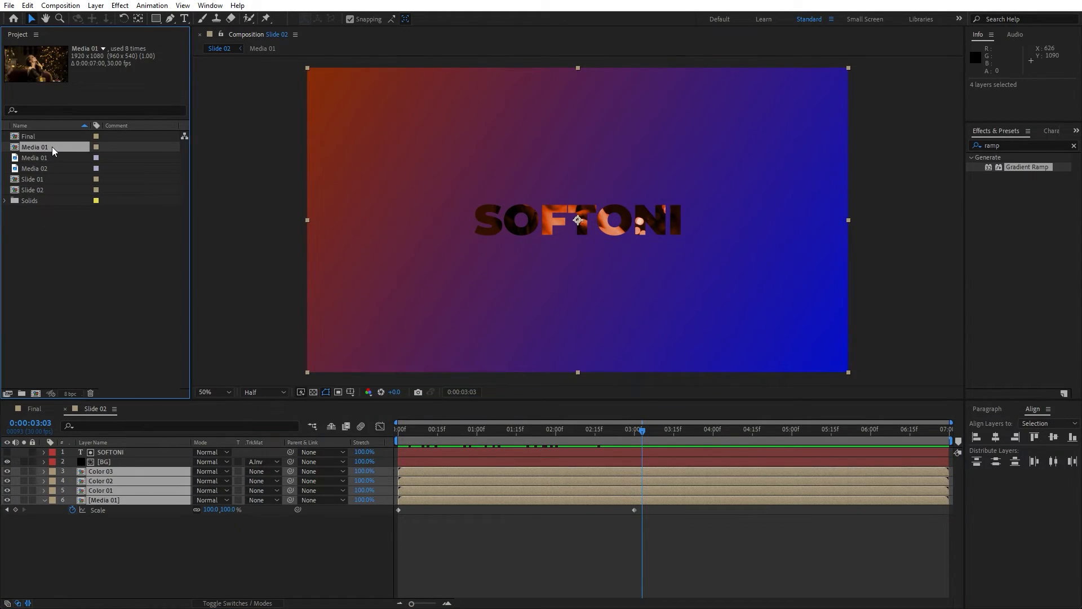
key(ctrl+d)
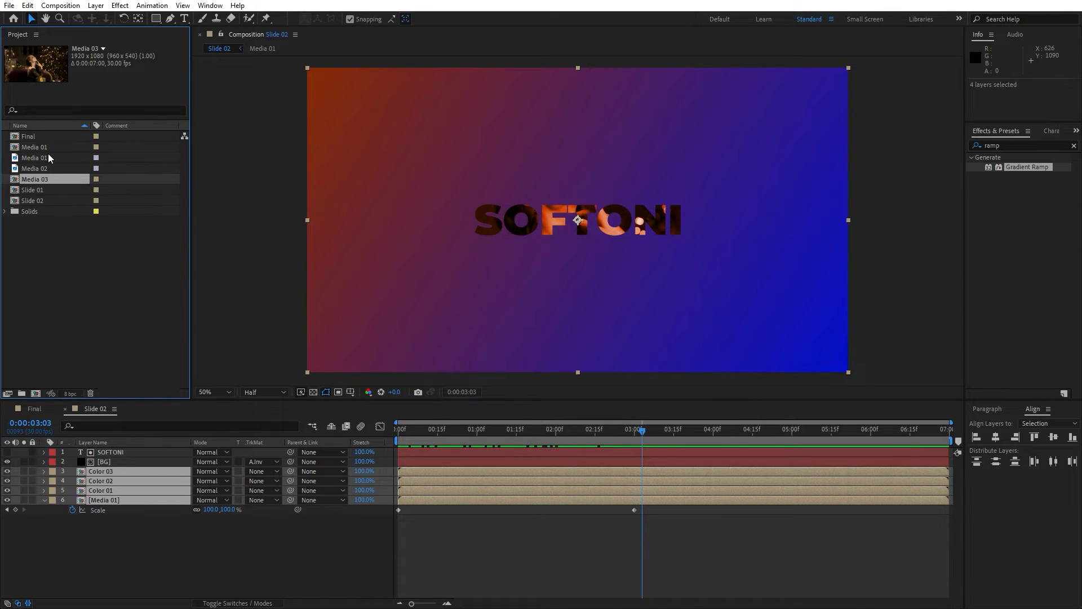
key(Return)
key(Return)
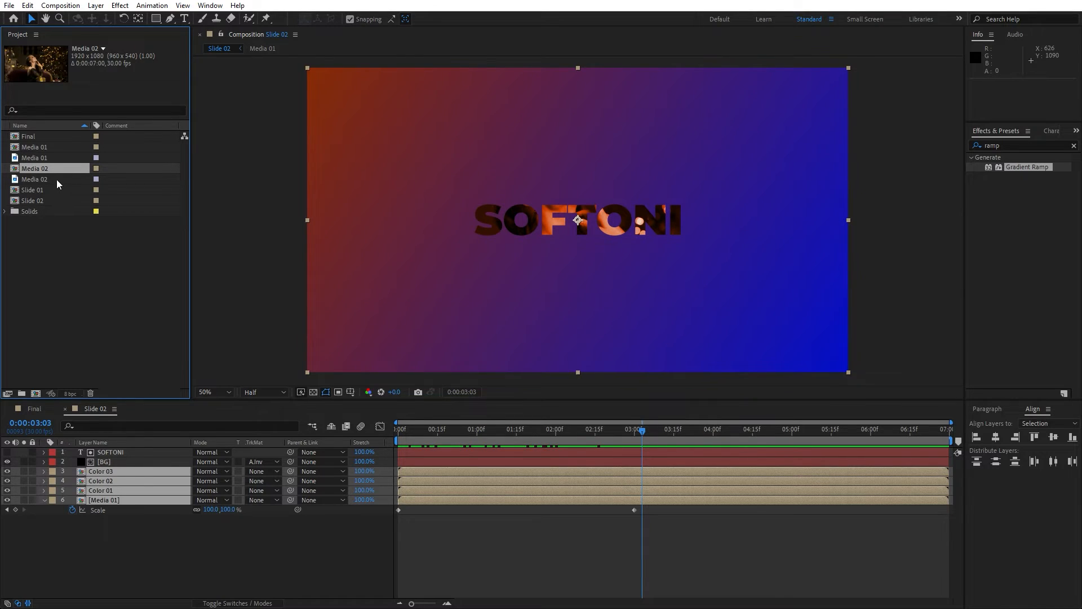
Replace the Media 01 layer in Slide 02 with the Media 02 precomp.
drag(39, 171, 114, 479)
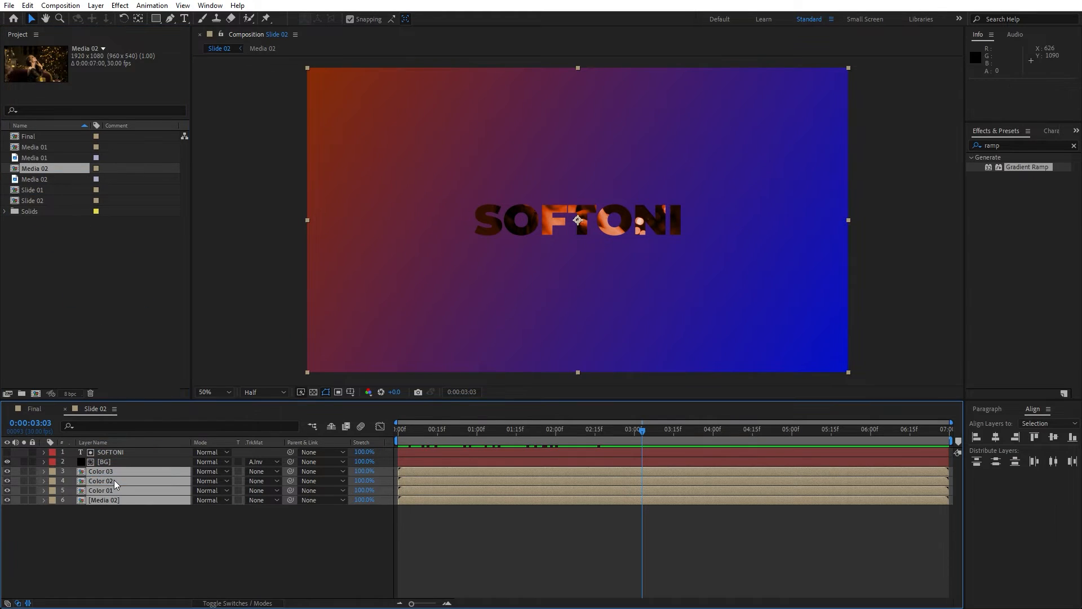
click(95, 443)
click(99, 445)
click(120, 522)
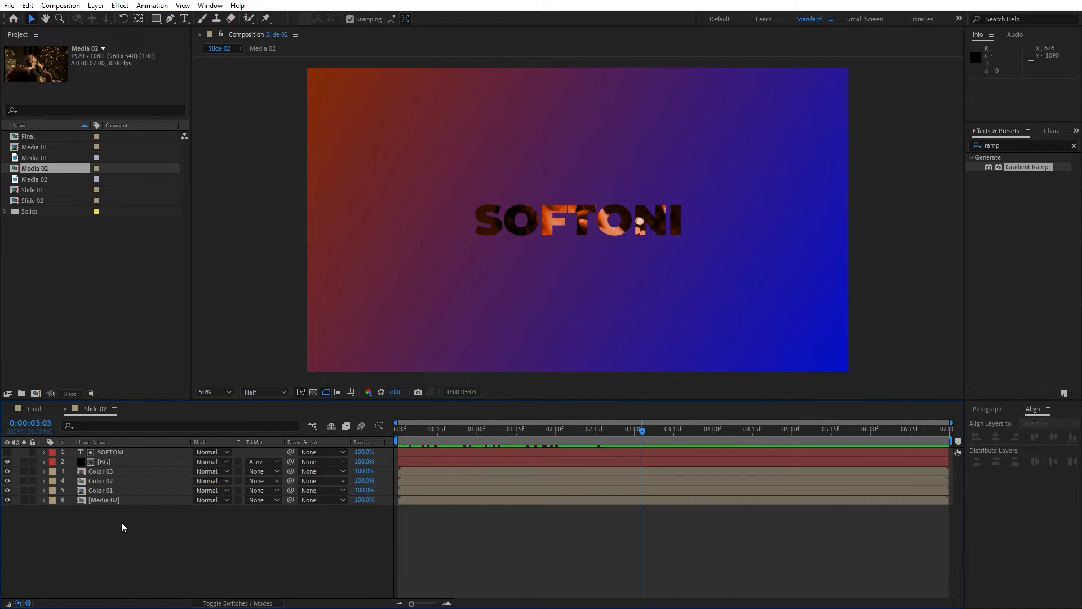
Open the Media 02 precomp and replace its footage layer with the Media 02 image.
double_click(114, 502)
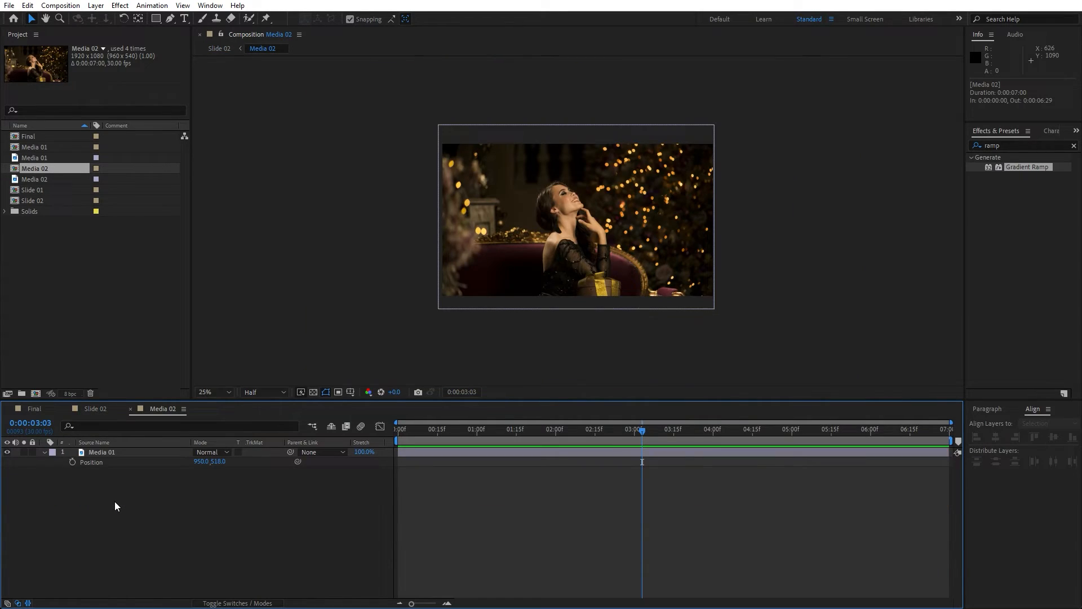
click(107, 452)
click(46, 180)
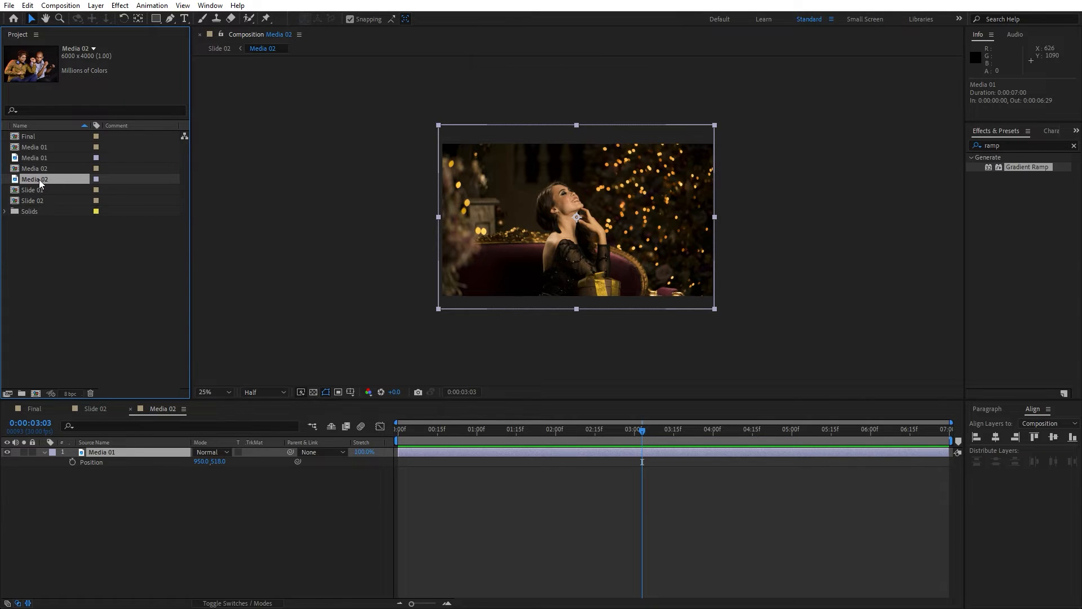
drag(39, 179, 120, 454)
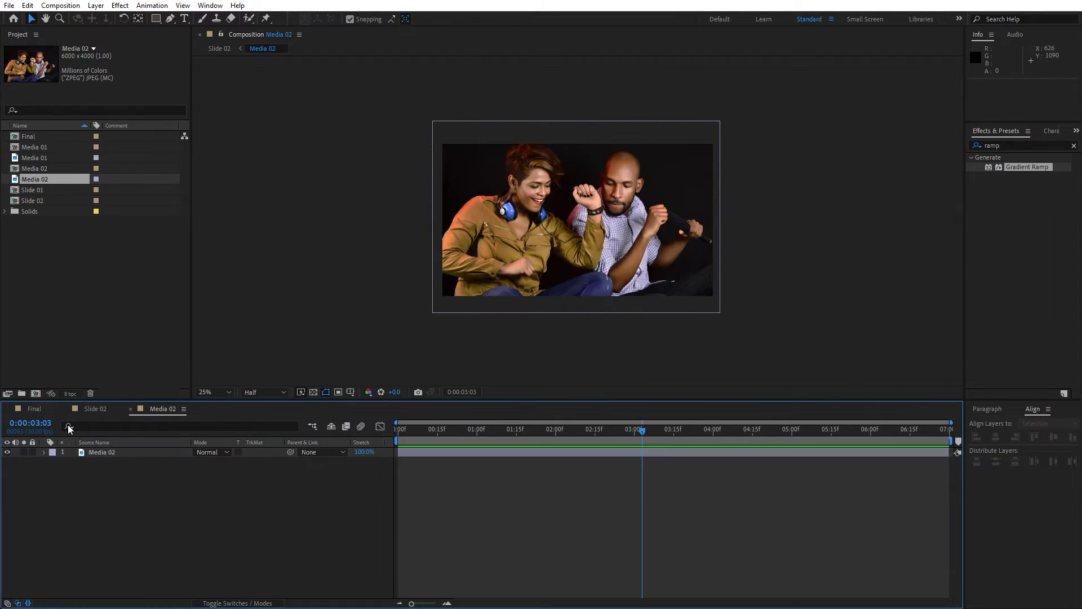
Add Slide 02 to the Final composition and shift it to start at 4 seconds.
click(35, 409)
mouse_move(451, 435)
mouse_down()
mouse_move(429, 434)
mouse_move(448, 434)
mouse_move(439, 435)
mouse_up()
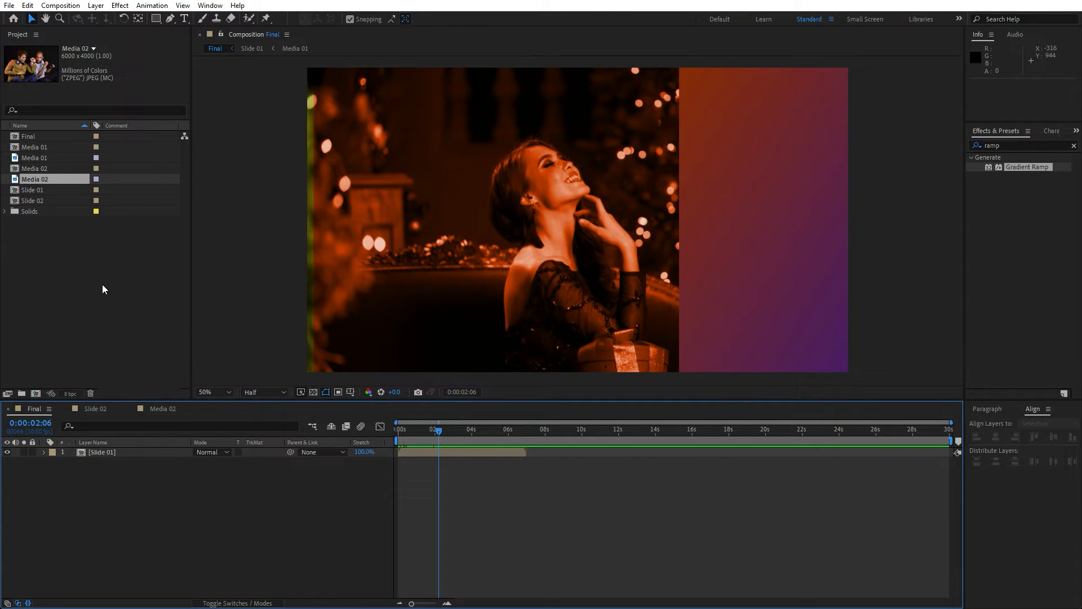
drag(29, 200, 146, 451)
drag(420, 452, 493, 453)
drag(438, 434, 501, 436)
Set the Slide 02 layer's position to -973, 540 to move it off-frame.
scroll(557, 320, down, 2)
key(p)
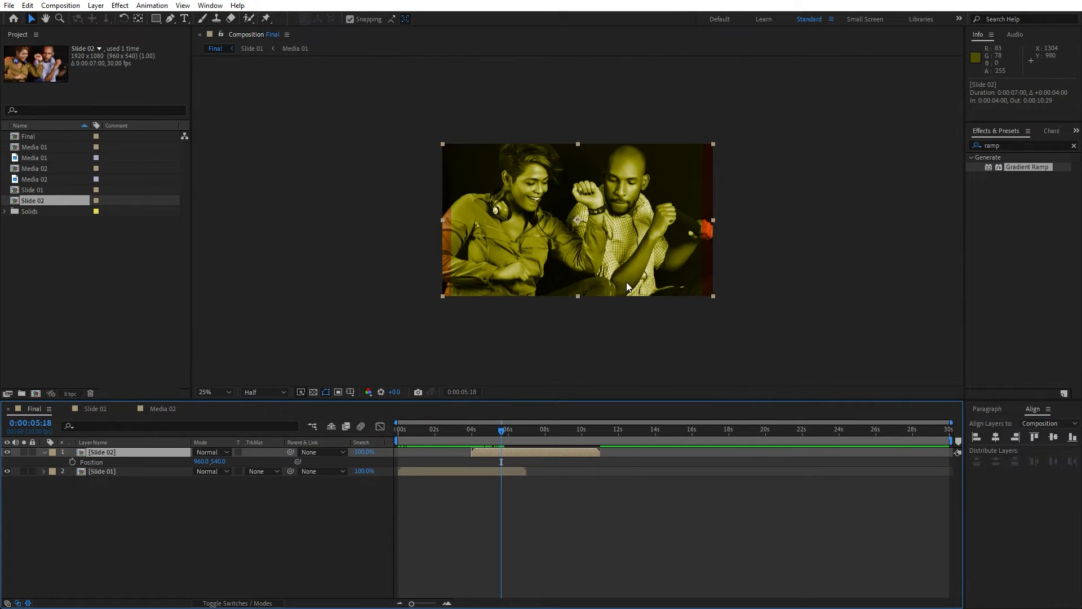
drag(202, 462, 163, 461)
click(464, 424)
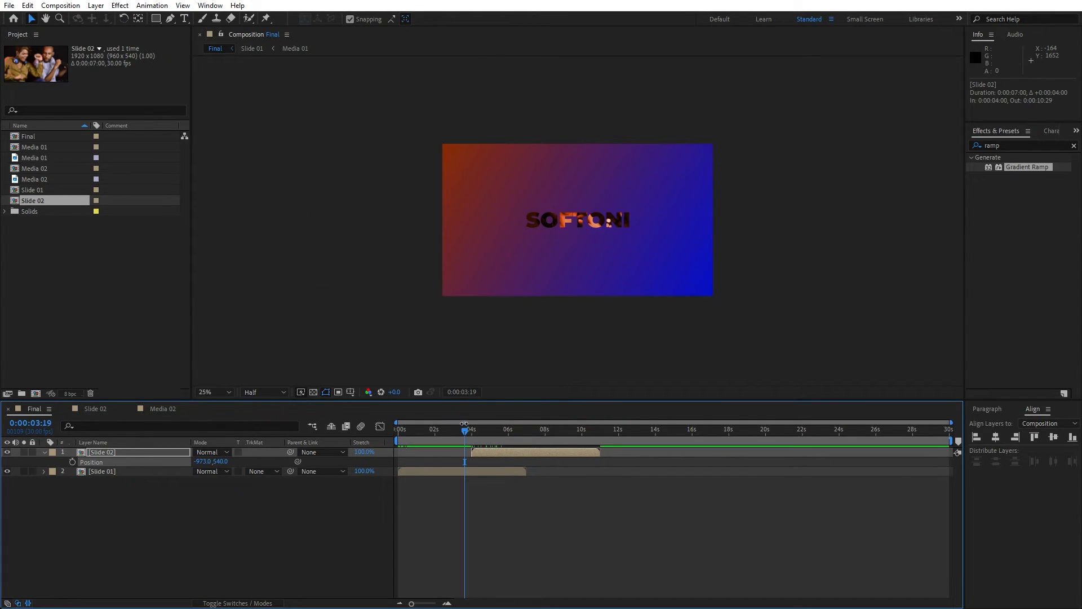
In Slide 01, copy the SOFTONI position keyframes and paste them at 0:00:03:16.
click(153, 471)
click(466, 437)
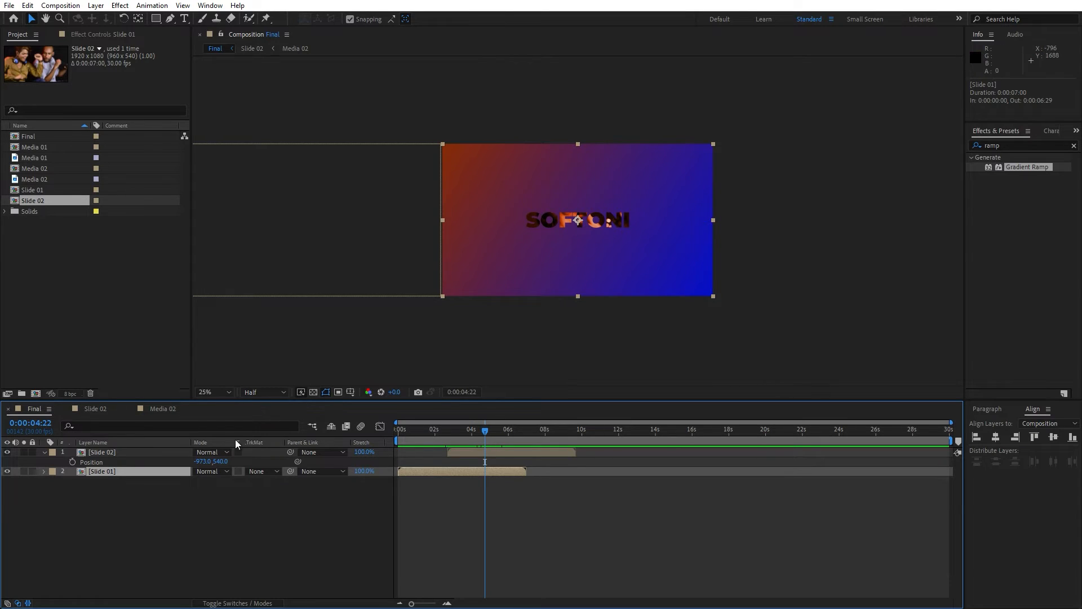
double_click(111, 473)
click(110, 455)
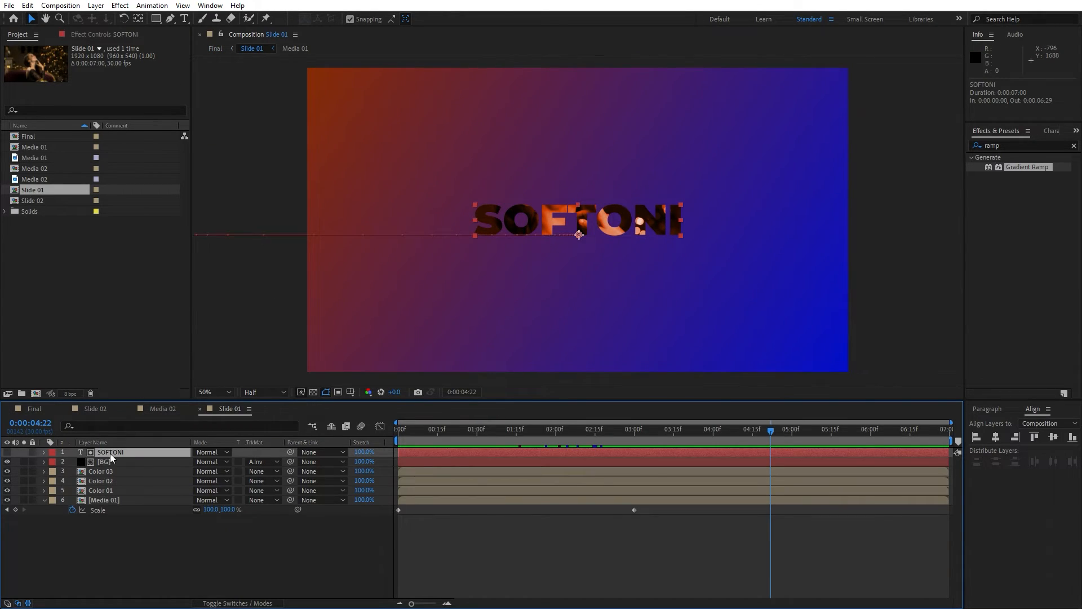
key(p)
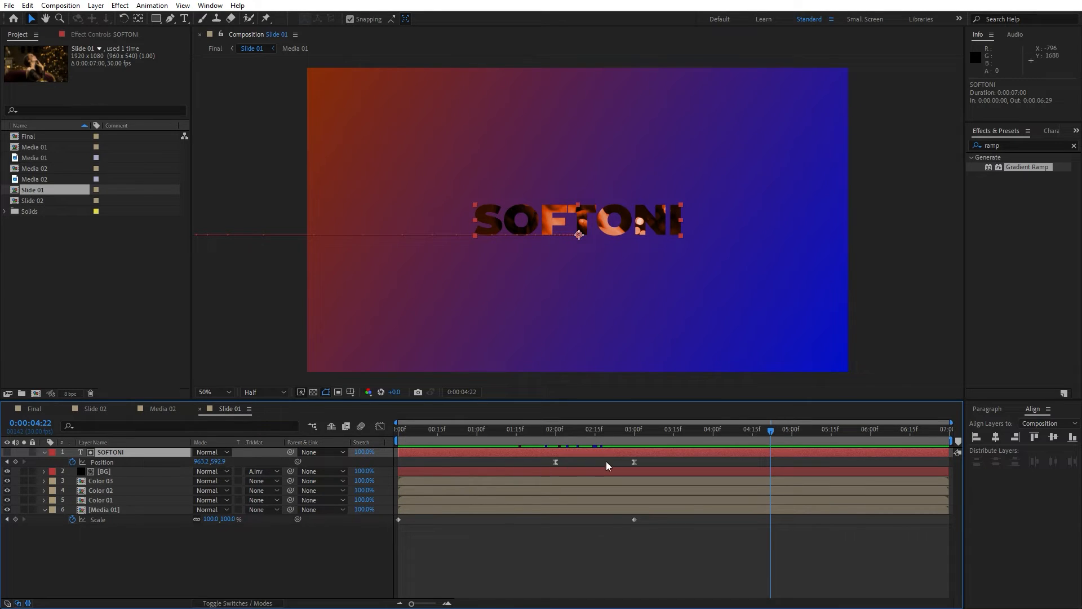
drag(664, 458, 513, 472)
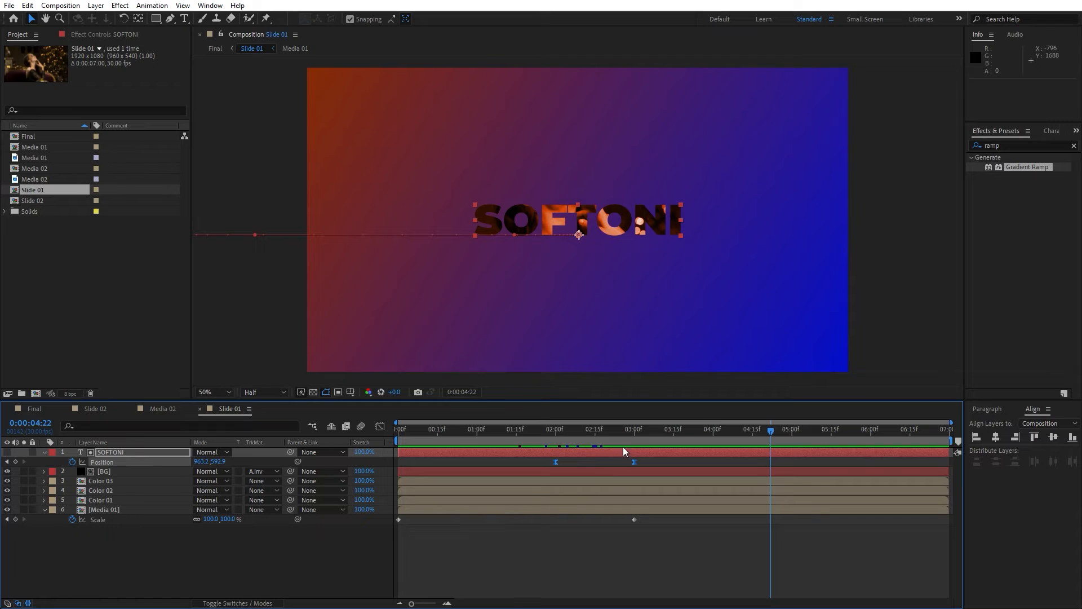
key(ctrl+c)
drag(768, 430, 673, 431)
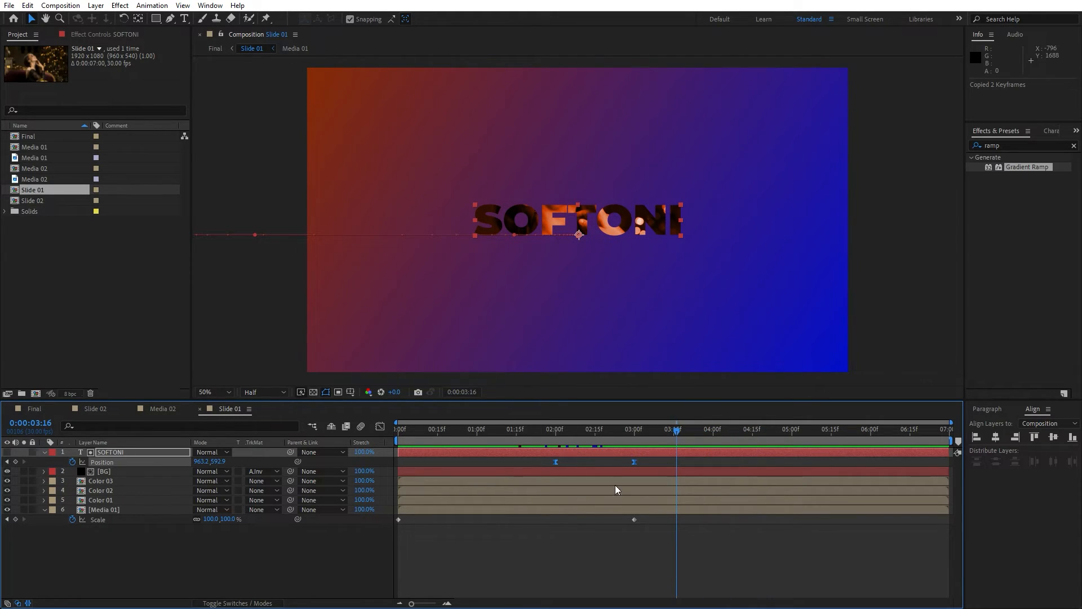
key(ctrl+v)
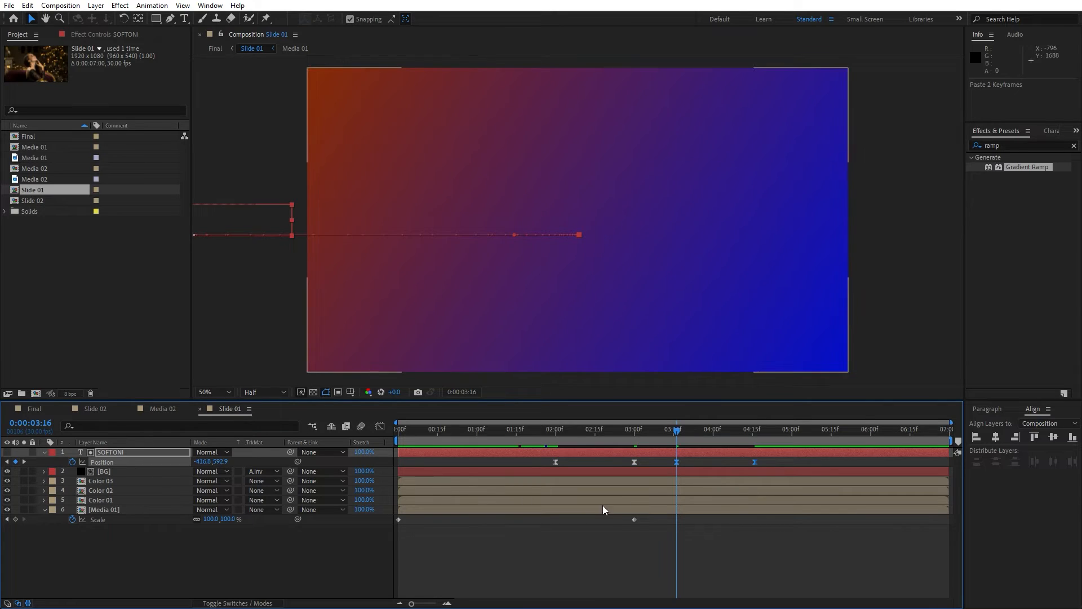
Time-reverse the pasted SOFTONI position keyframes.
right_click(678, 461)
mouse_move(750, 452)
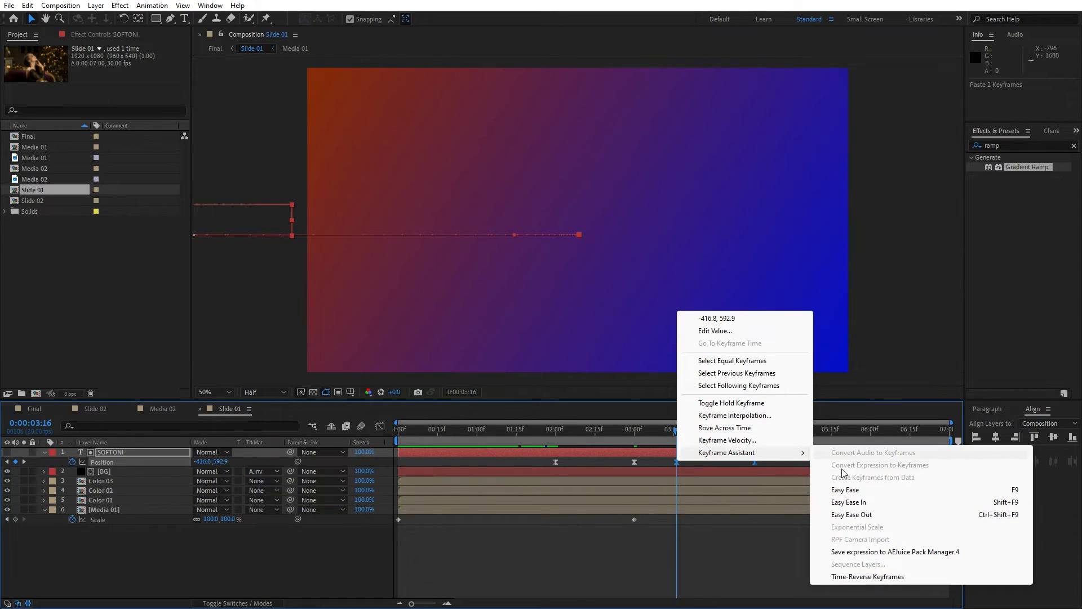
click(851, 577)
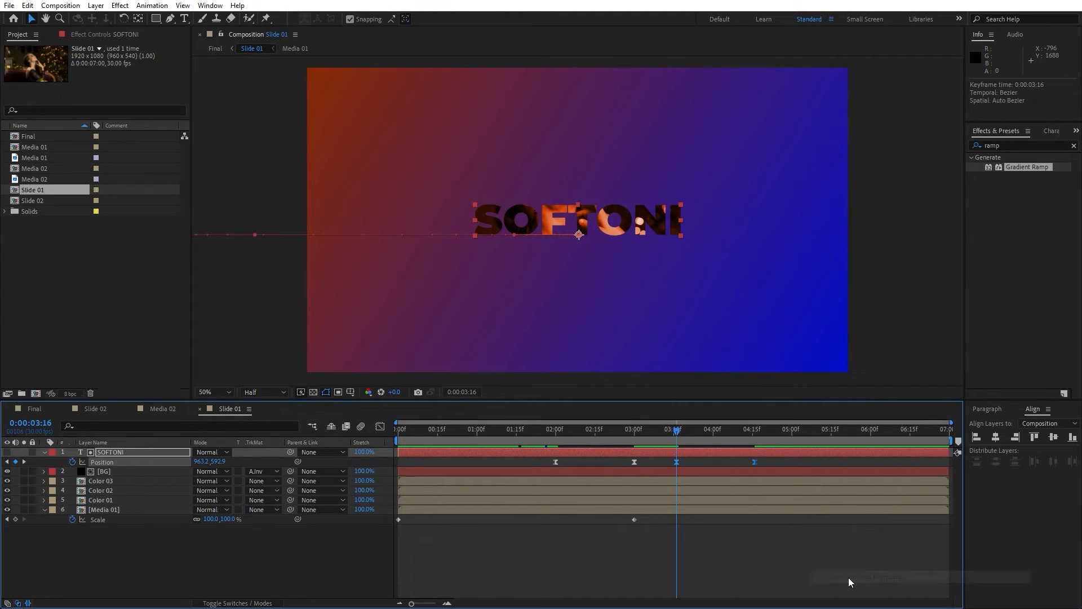
Copy the BG layer's position keyframes and paste them at 0:00:03:16.
click(115, 473)
key(p)
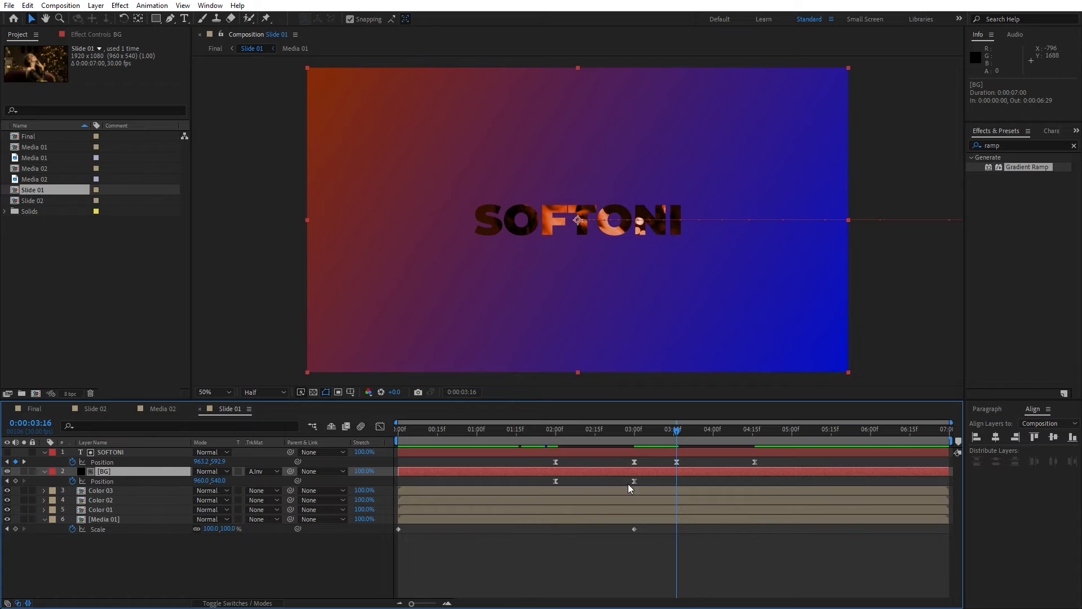
drag(648, 477, 508, 489)
key(ctrl+c)
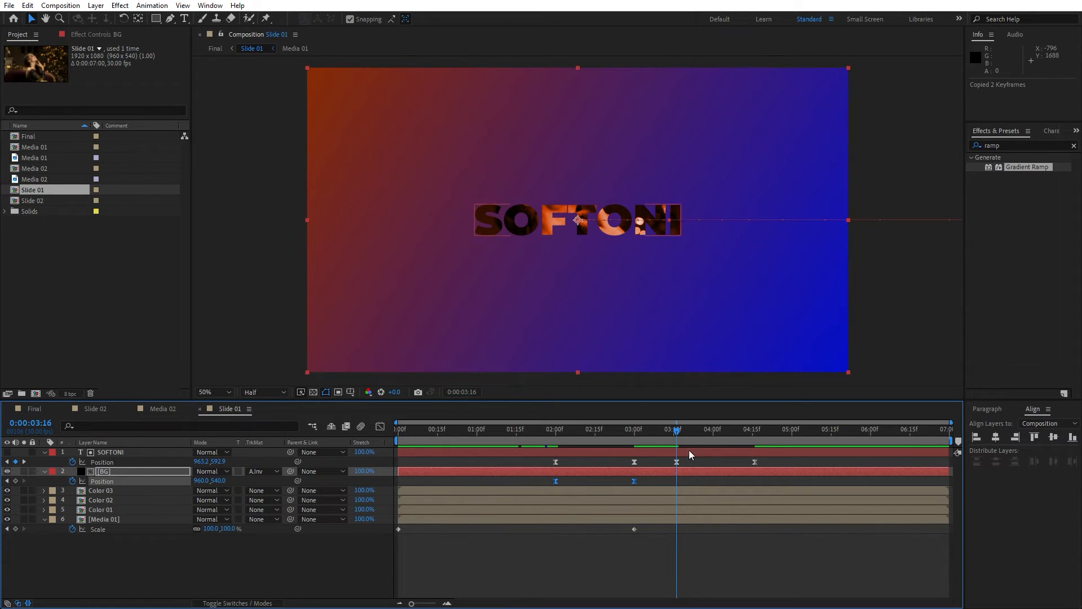
key(ctrl+v)
Time-reverse the pasted BG position keyframes and collapse the layer properties.
right_click(677, 480)
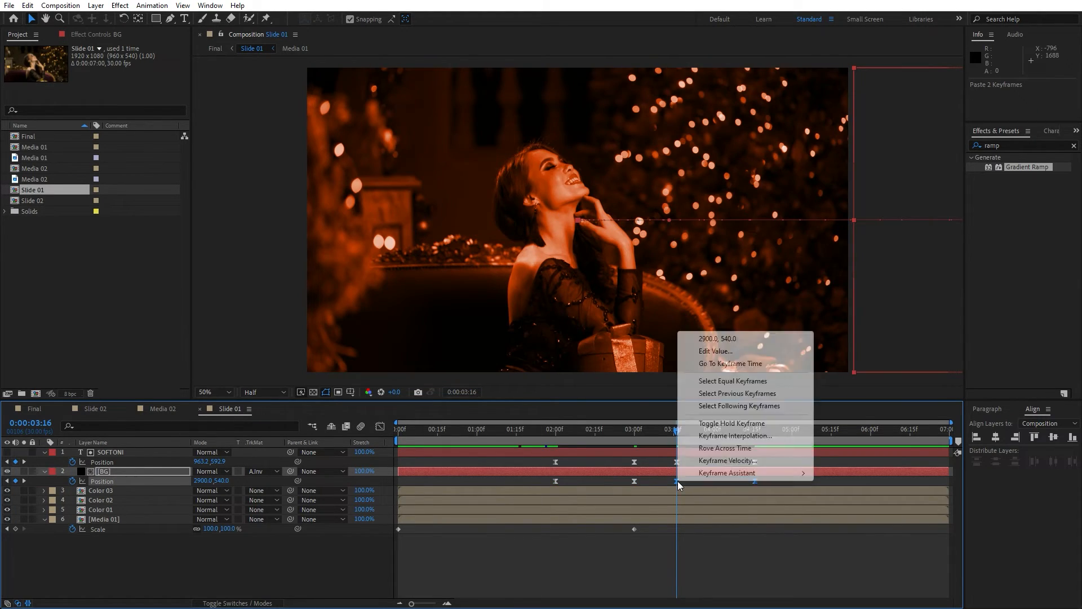
mouse_move(710, 478)
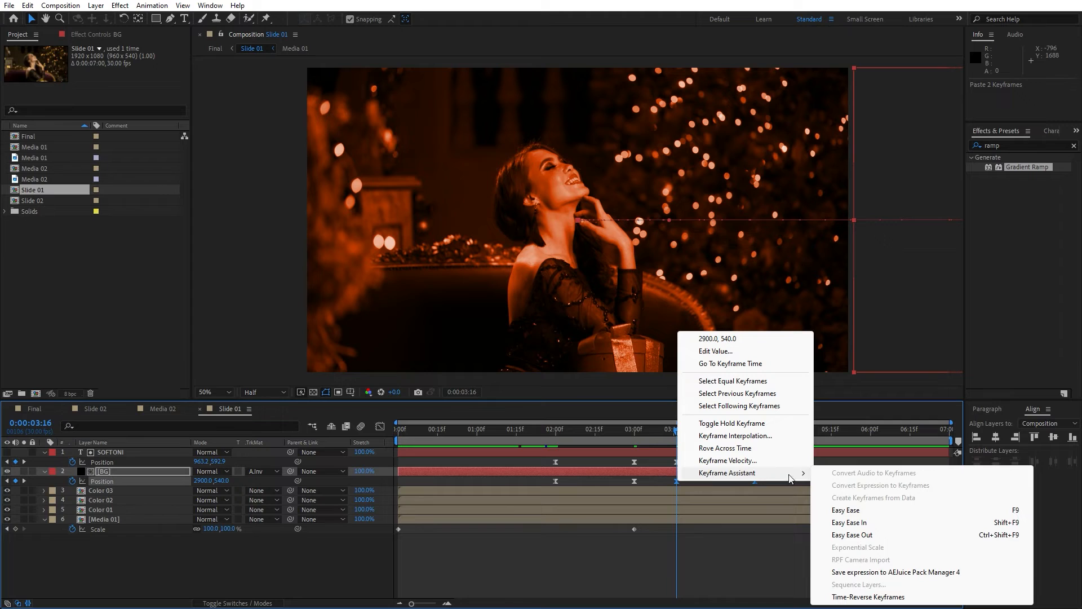
click(867, 598)
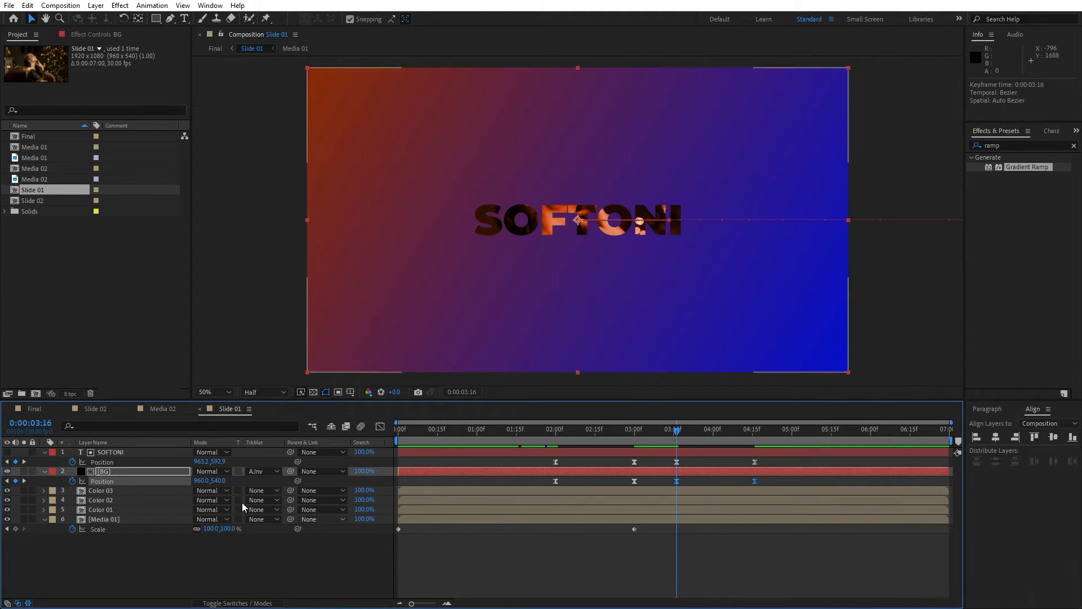
click(44, 453)
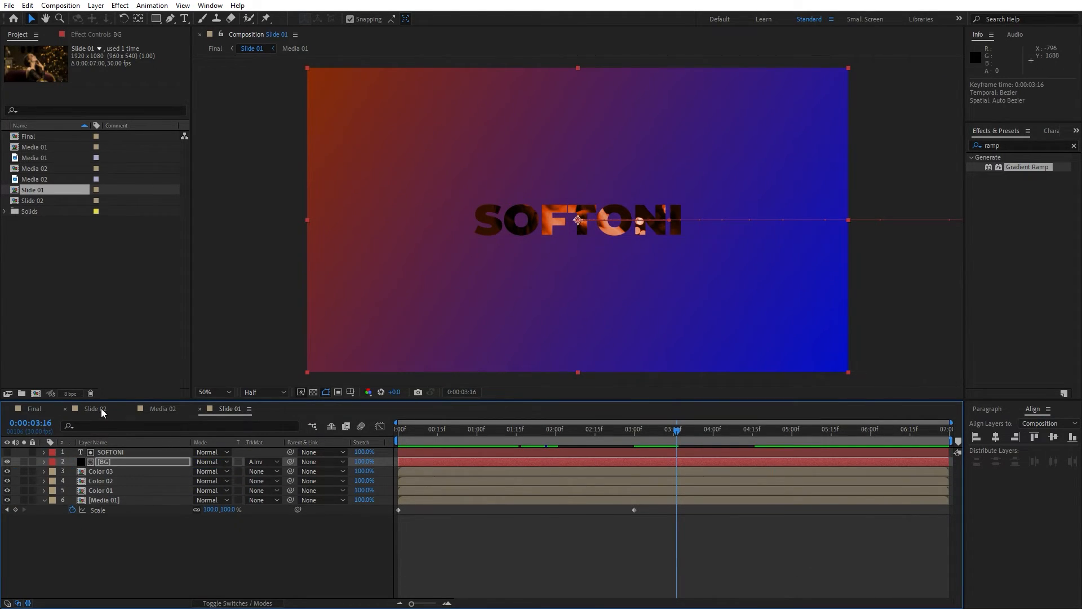
In Slide 02, copy the SOFTONI position keyframes and paste them at 0:00:03:15.
click(100, 408)
click(124, 453)
key(p)
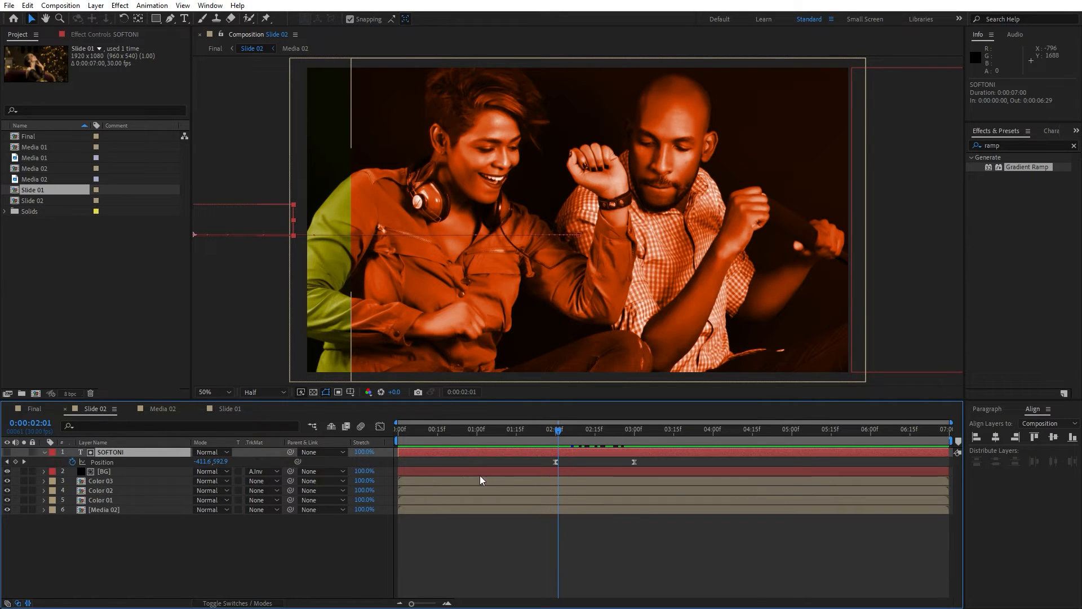
drag(659, 460, 462, 472)
key(ctrl+c)
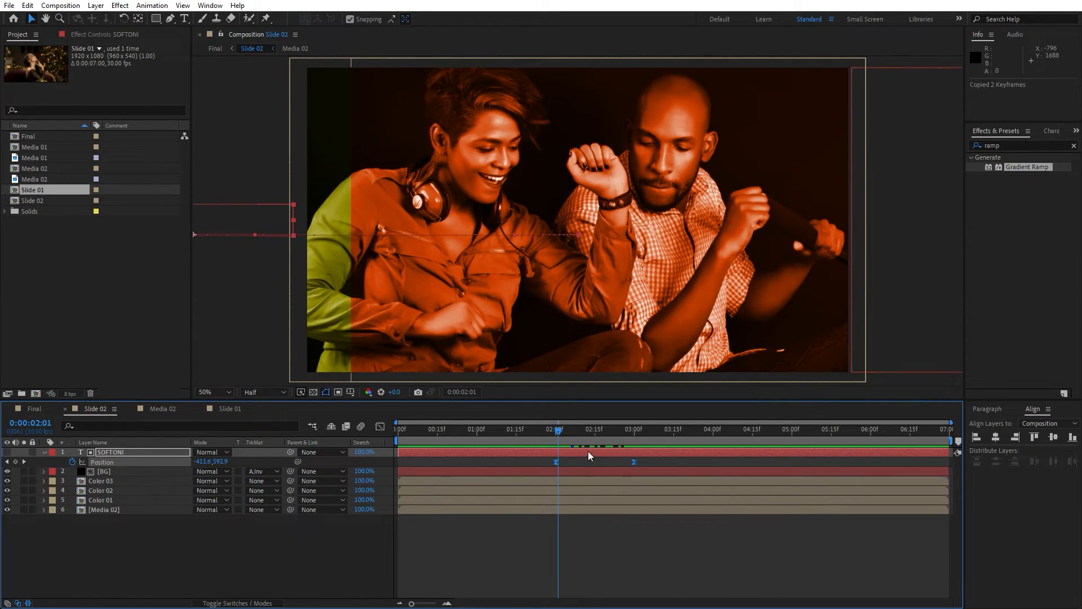
drag(557, 432, 672, 430)
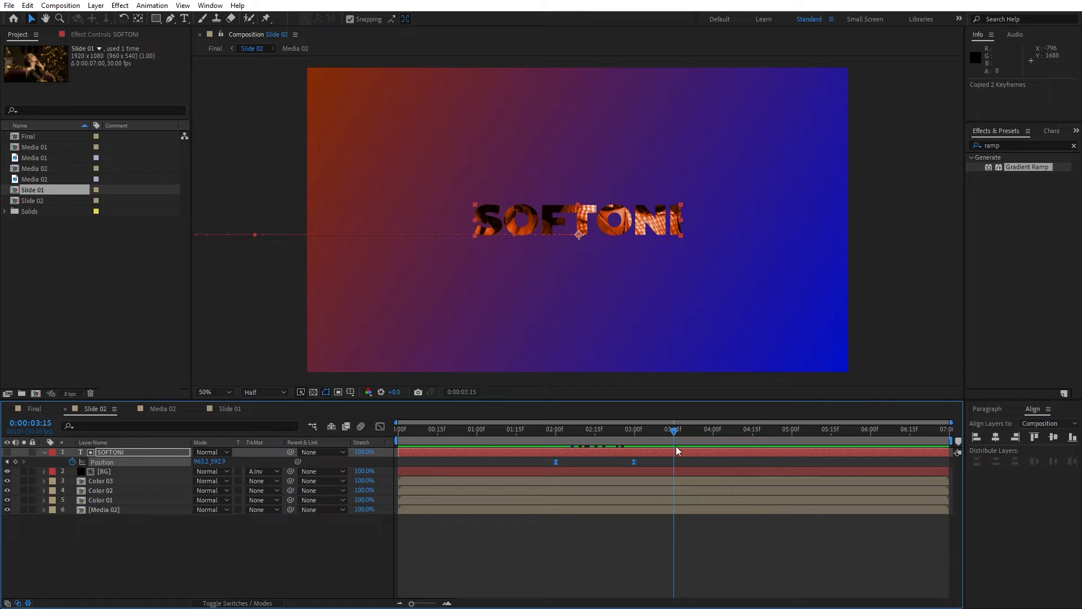
key(ctrl+v)
Time-reverse the pasted SOFTONI position keyframes in Slide 02.
right_click(674, 463)
mouse_move(713, 456)
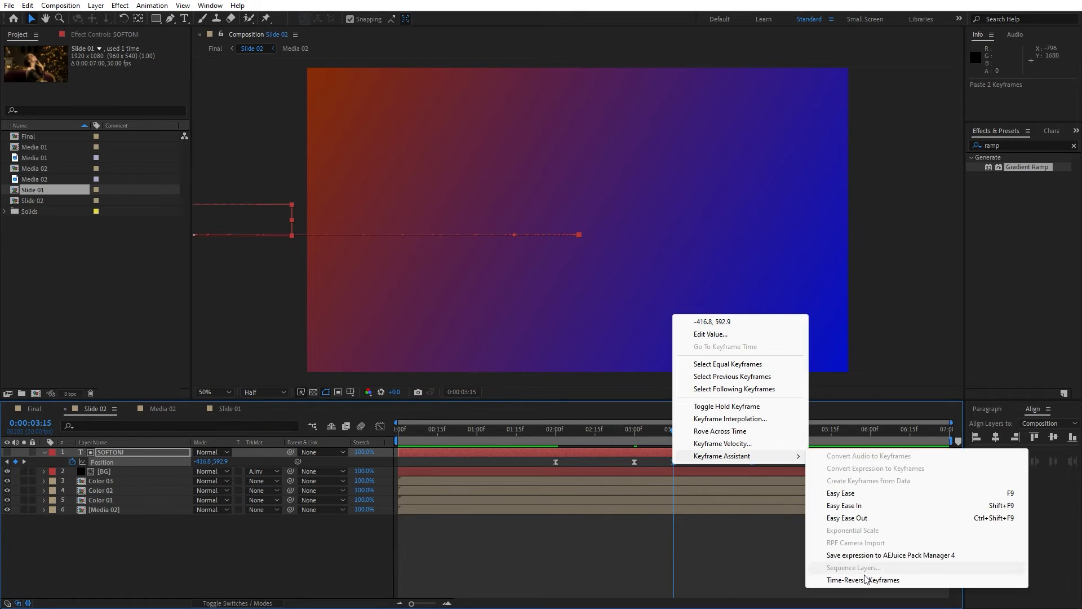
click(866, 579)
Copy the BG layer's position keyframes in Slide 02 and paste them at 0:00:03:15.
click(121, 469)
key(p)
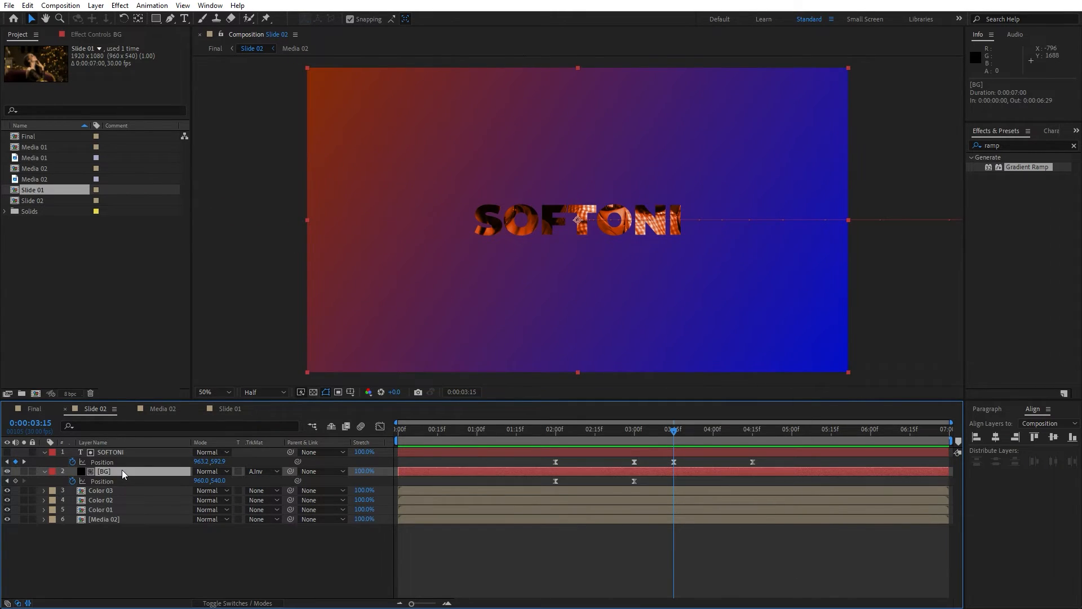
drag(661, 488, 501, 482)
key(ctrl+c)
key(ctrl+v)
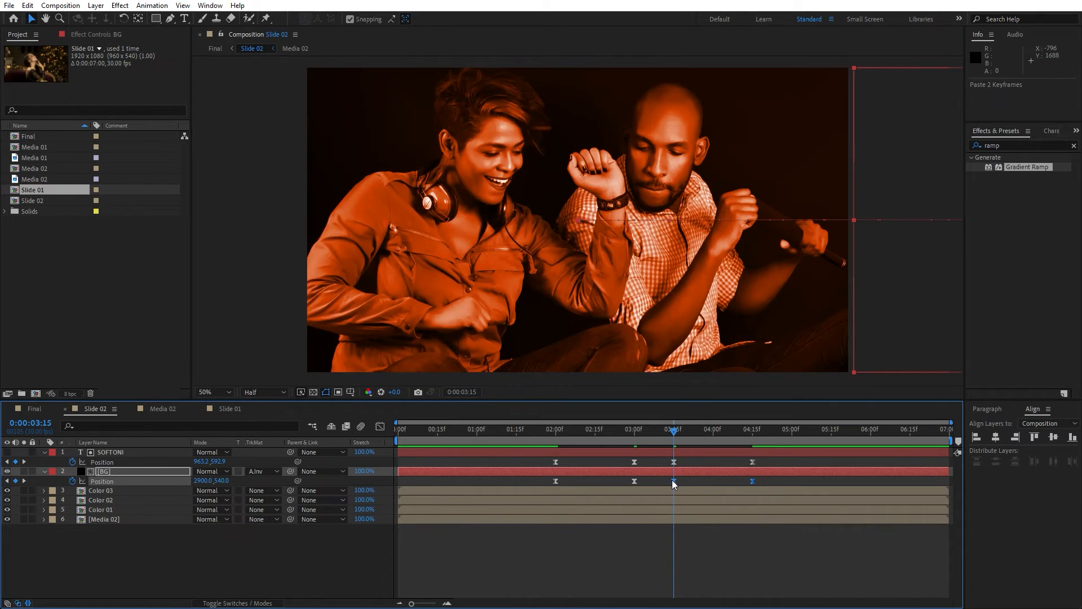
Time-reverse the pasted BG position keyframes in Slide 02.
right_click(674, 480)
mouse_move(718, 477)
click(862, 596)
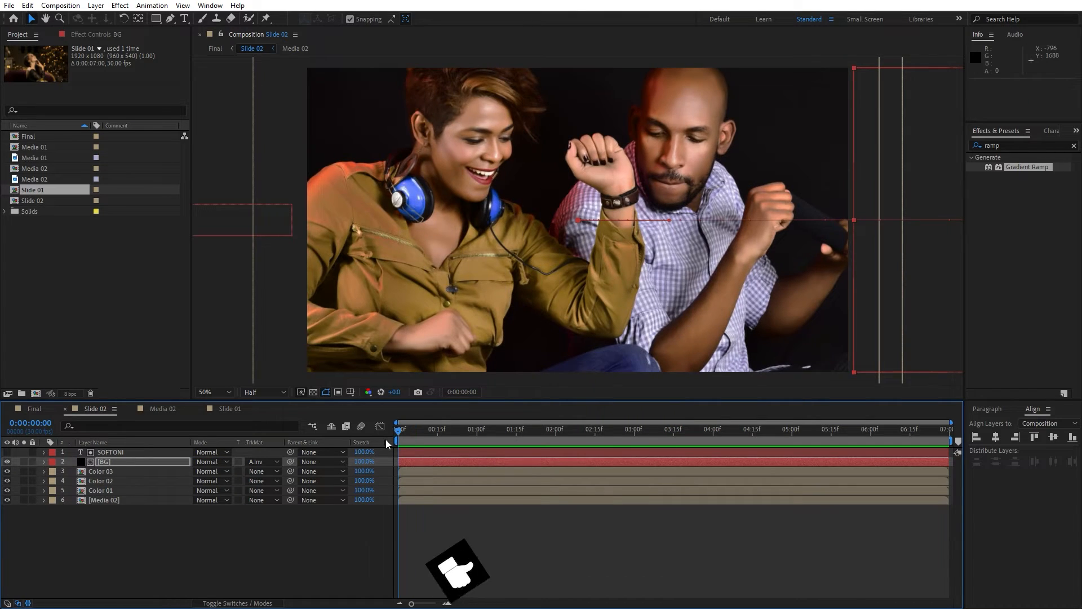
Preview the Slide 02 animation and scrub through the timeline.
key(space)
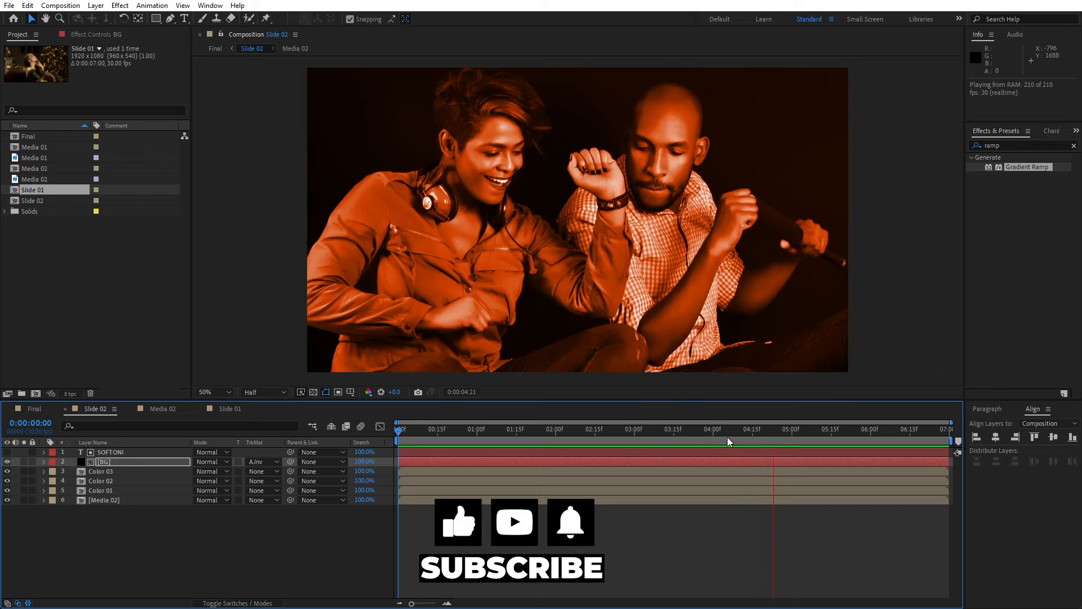
click(630, 431)
drag(630, 431, 734, 430)
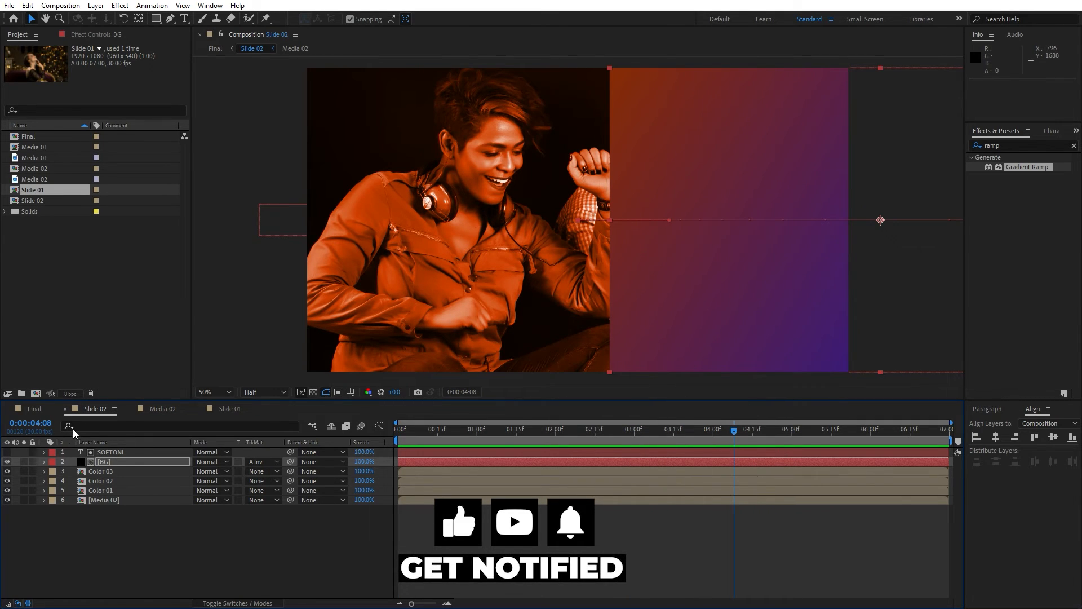
Switch to Slide 01, collapse the Media 01 properties, and turn on the title/action safe guides.
click(216, 410)
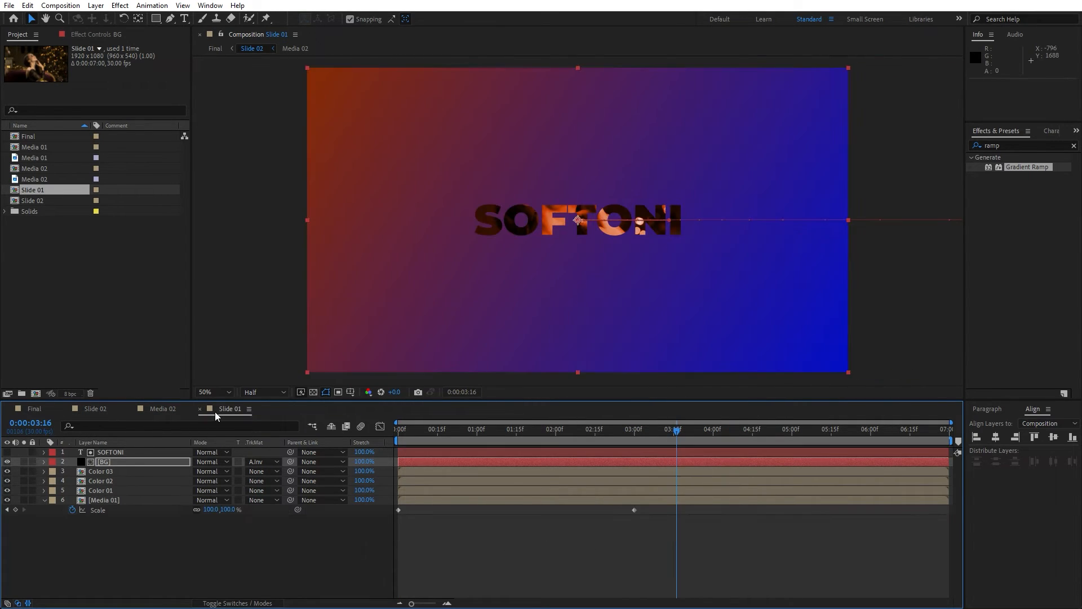
click(45, 500)
click(94, 536)
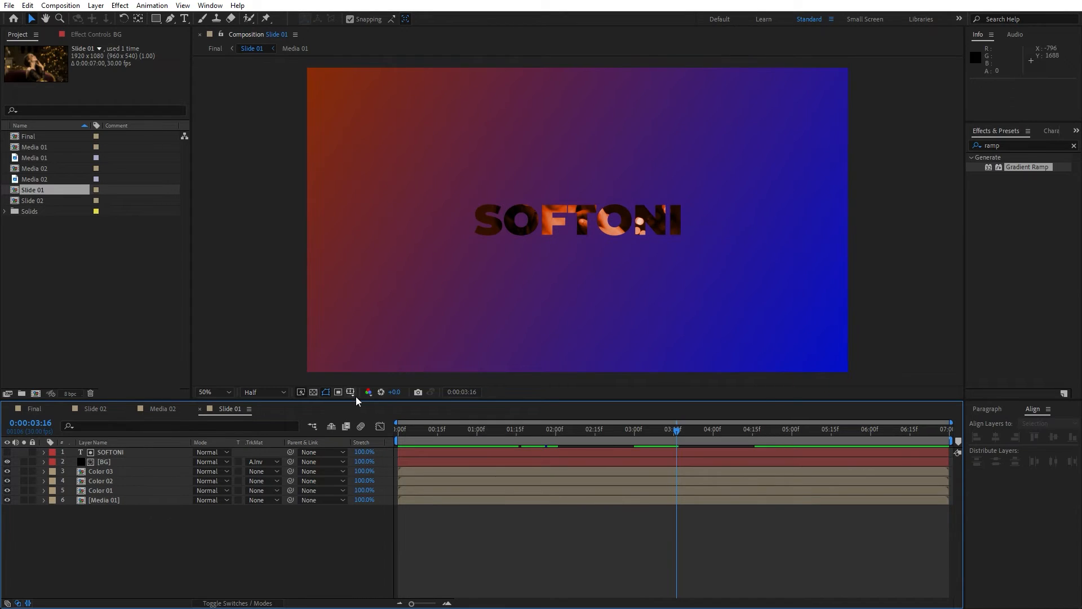
click(350, 391)
click(387, 404)
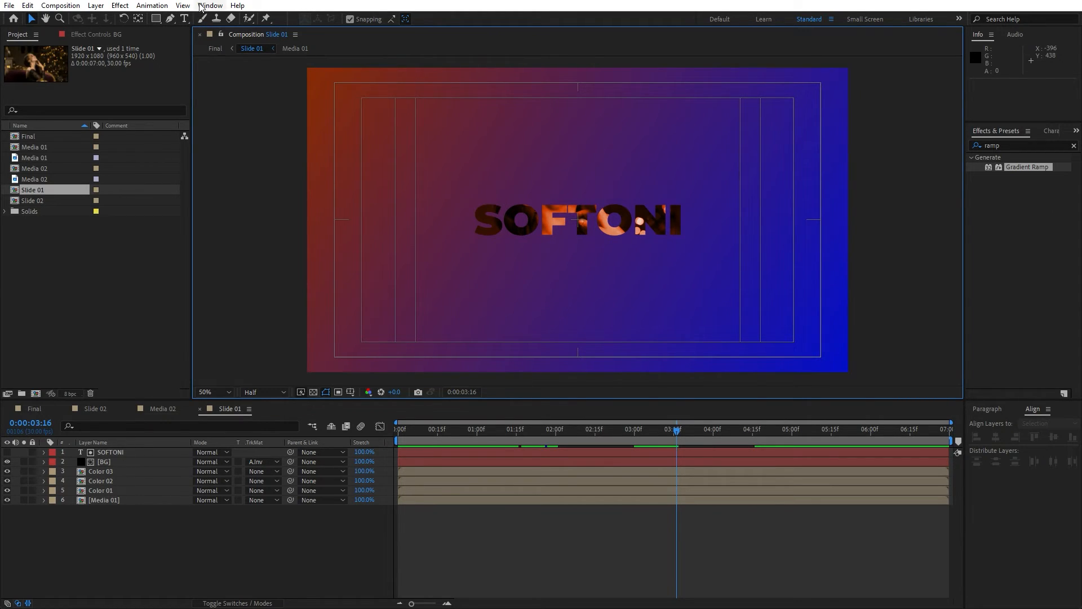
Draw a horizontal line with the Pen tool across the lower part of the composition.
click(168, 20)
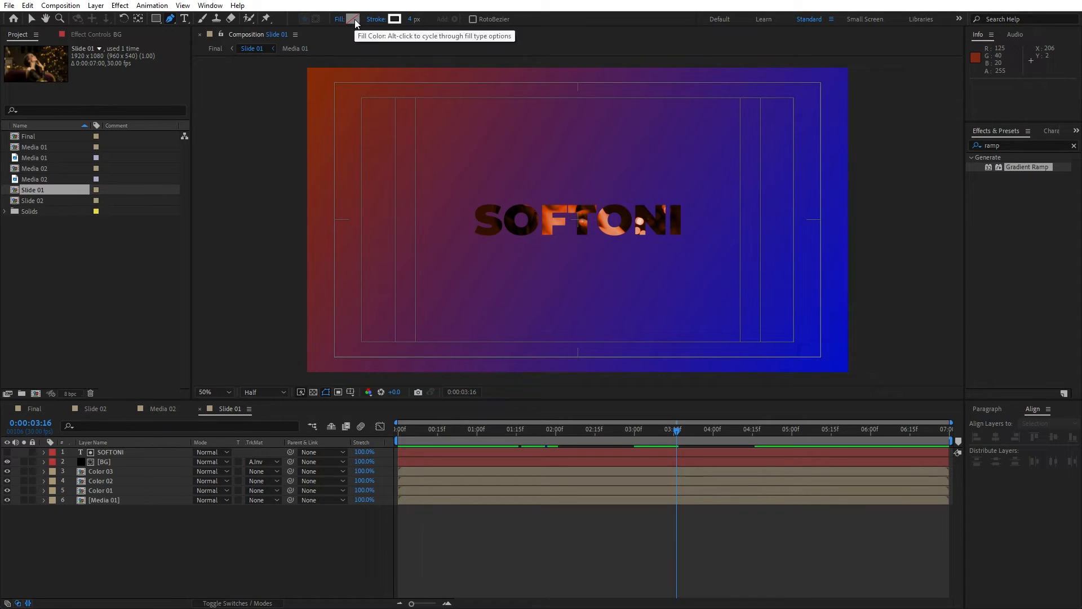
click(421, 311)
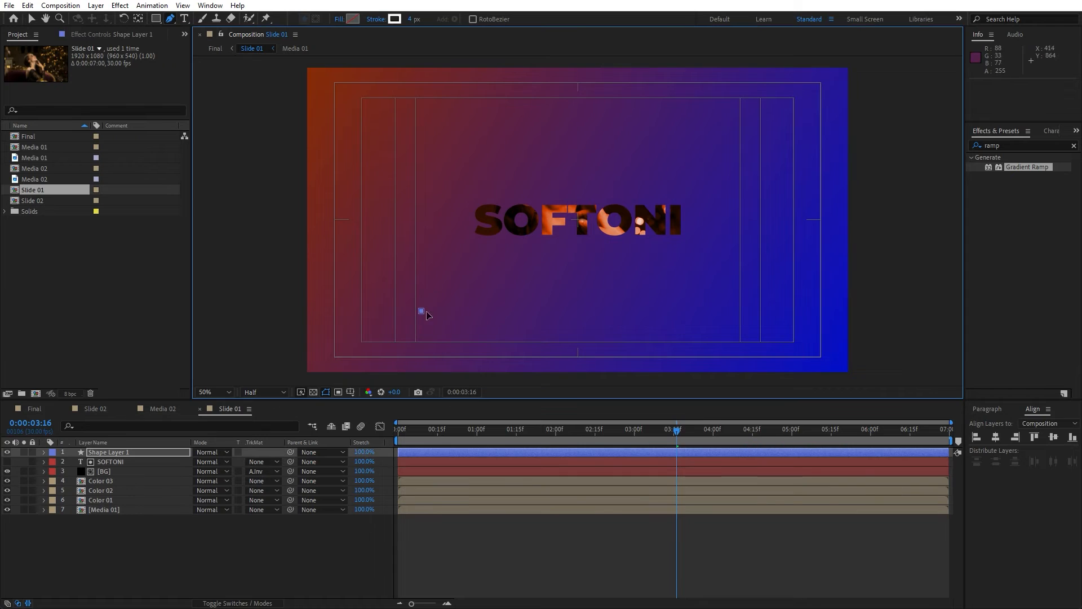
click(730, 312)
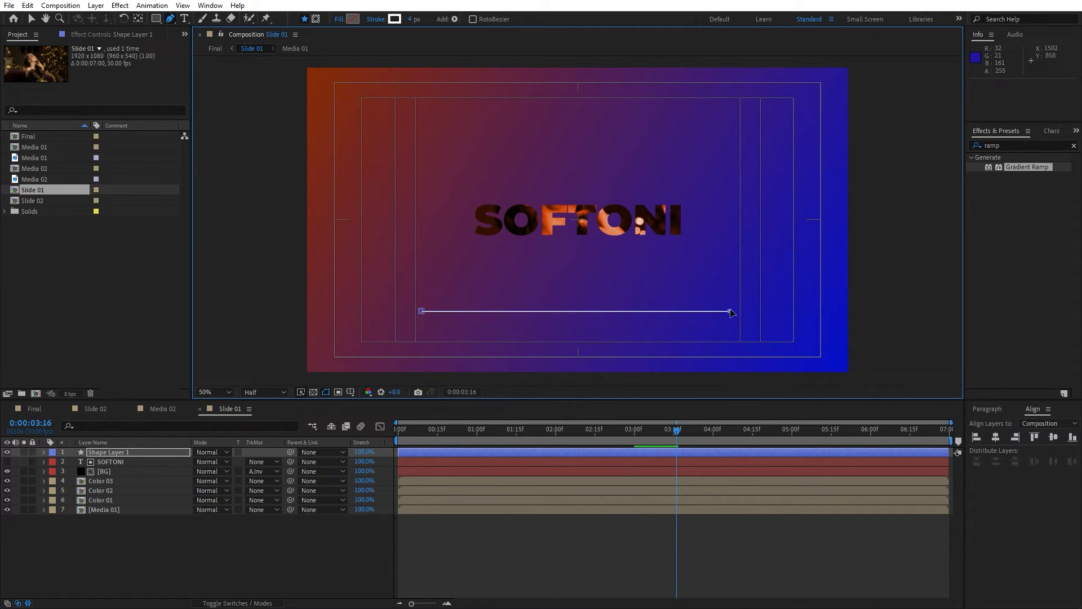
Rename the new shape layer as Line 1.
click(124, 451)
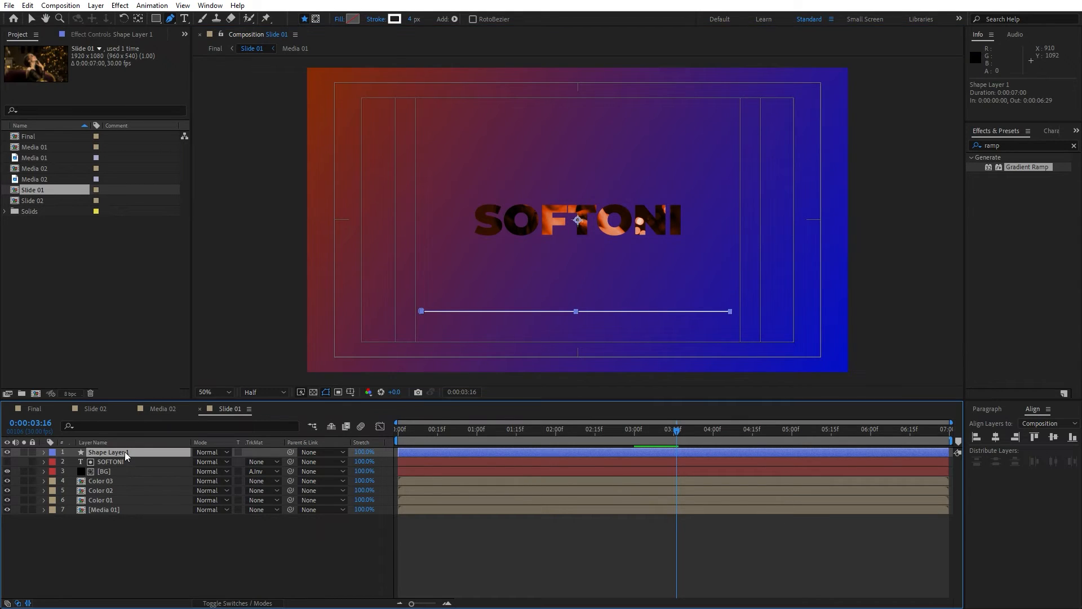
key(Return)
text(Line)
key(Return)
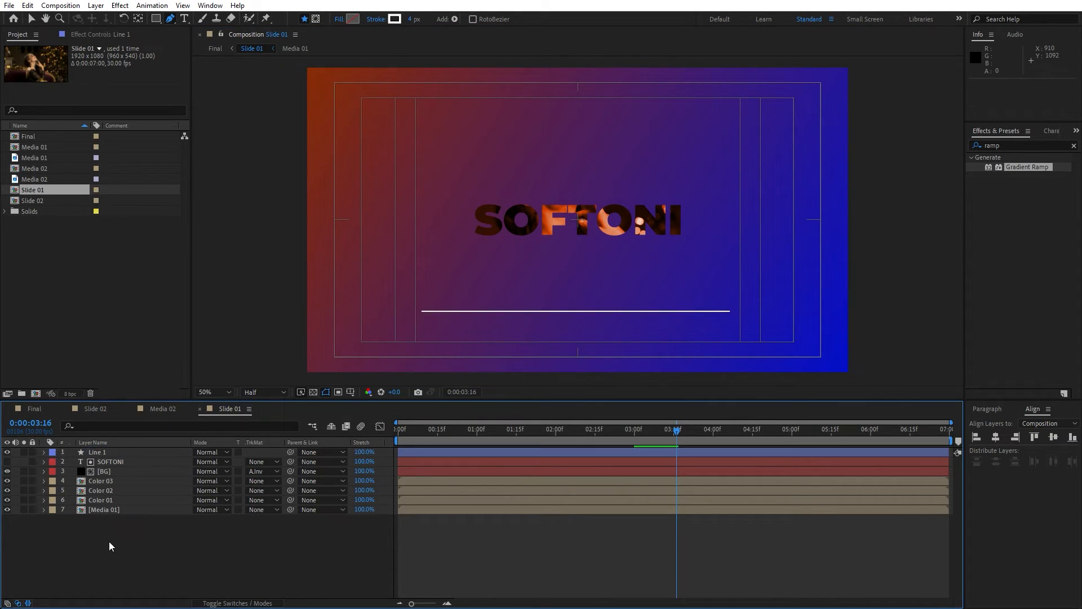
Add a Trim Paths operator to Line 1's contents and expand its properties.
click(43, 452)
click(277, 462)
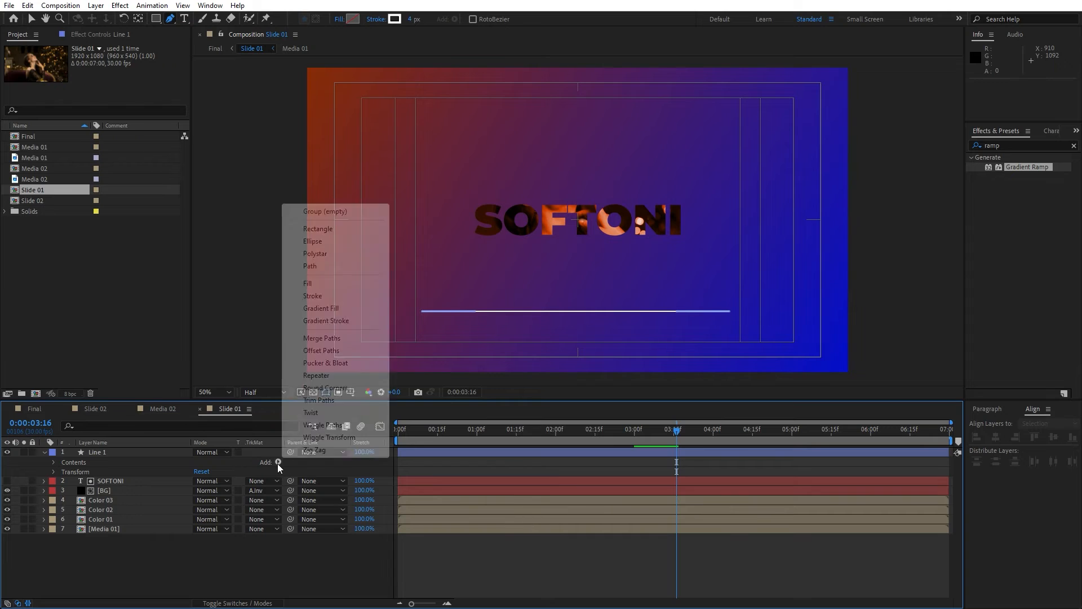
click(329, 401)
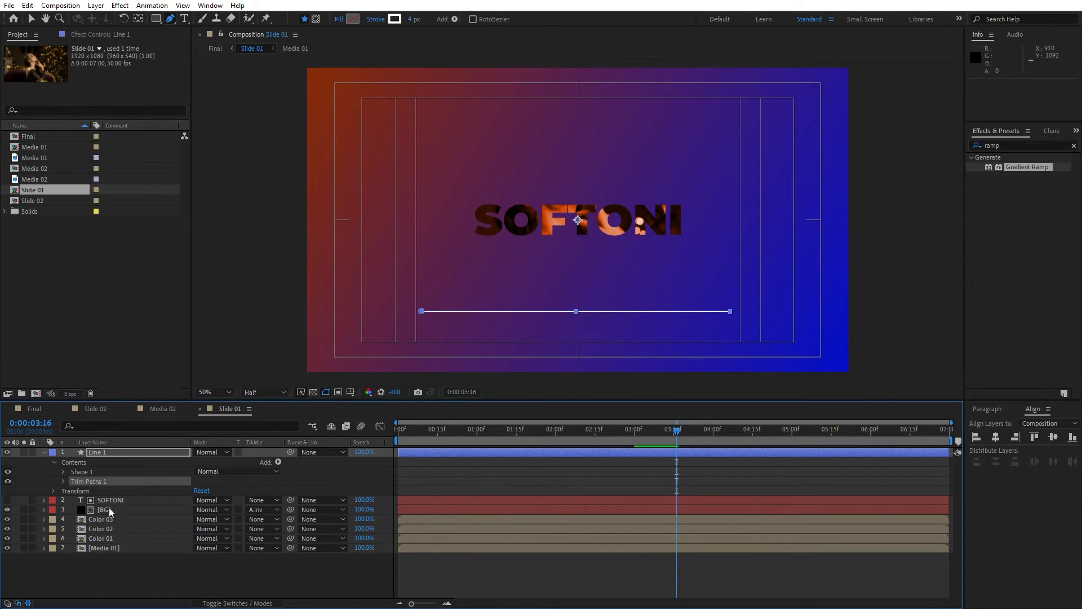
click(63, 482)
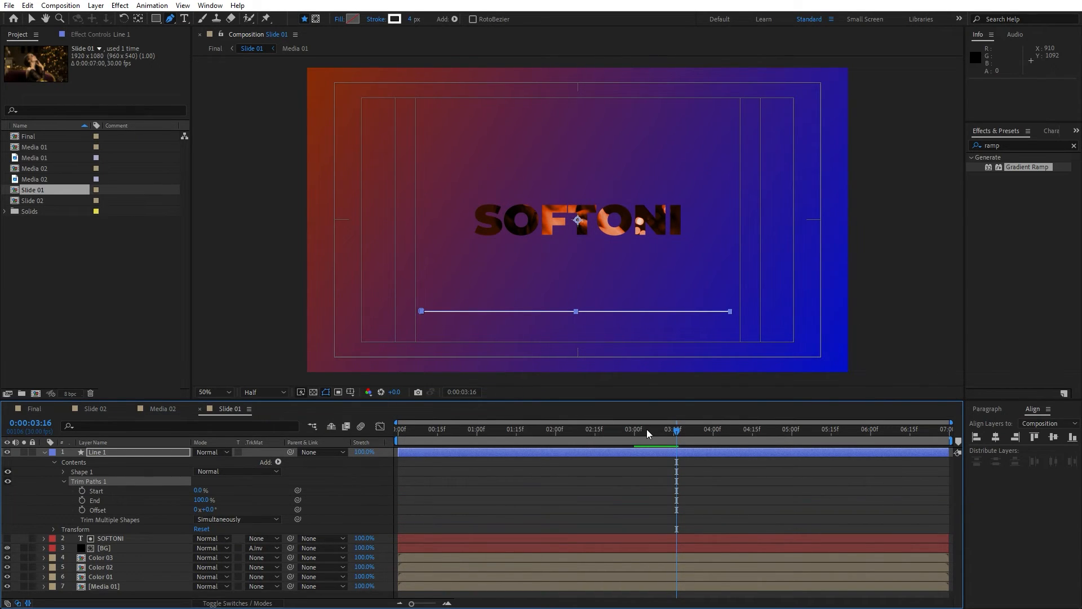
At 0:00:02:05, set keyframes for Trim Paths Start and End with Start at 100%.
drag(647, 433, 569, 433)
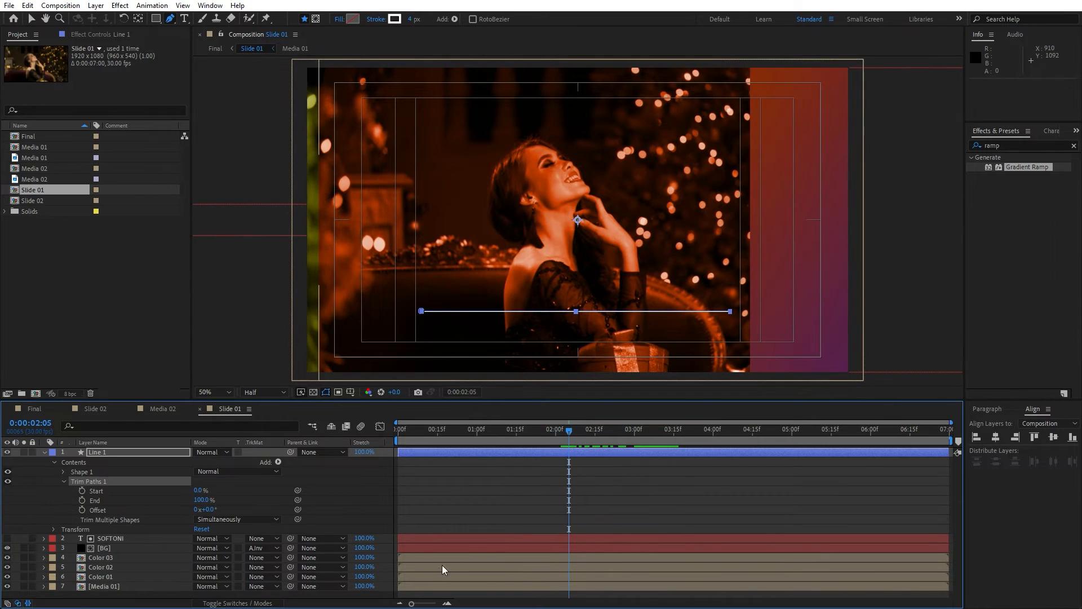
drag(411, 604, 429, 604)
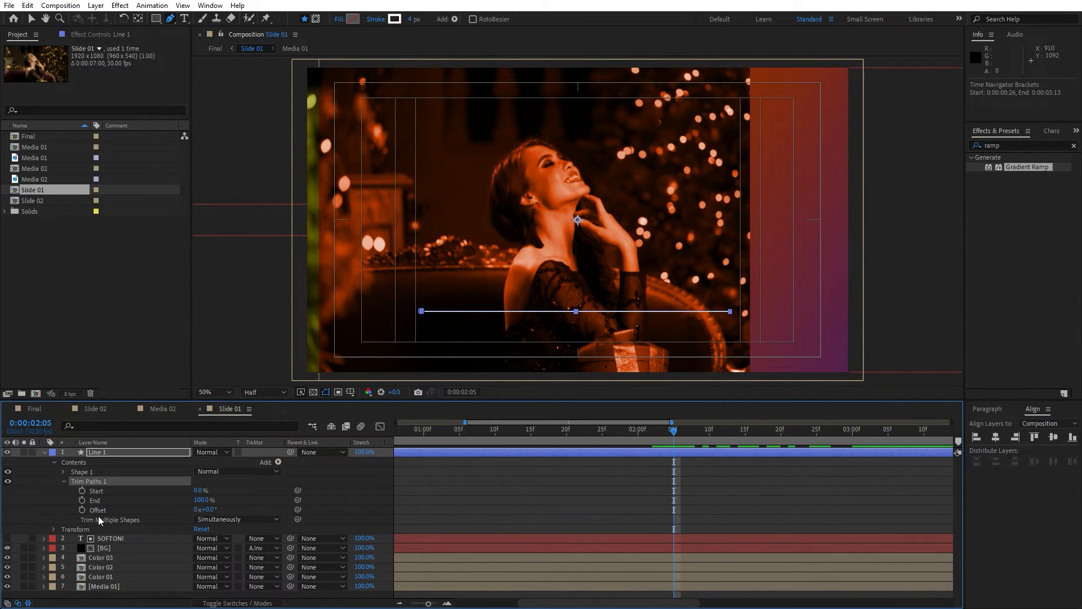
click(81, 491)
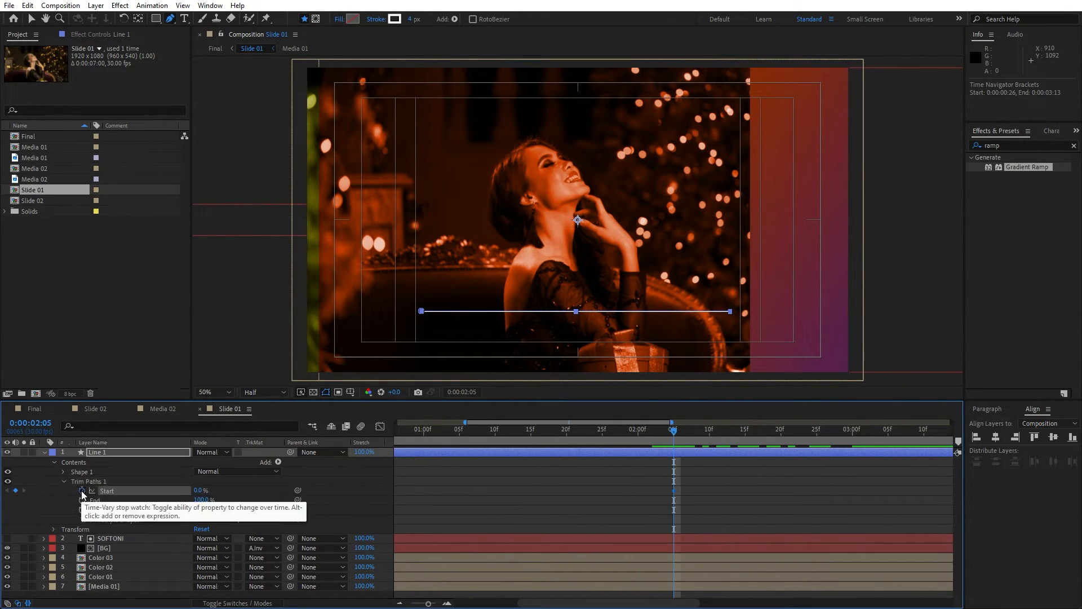
click(81, 500)
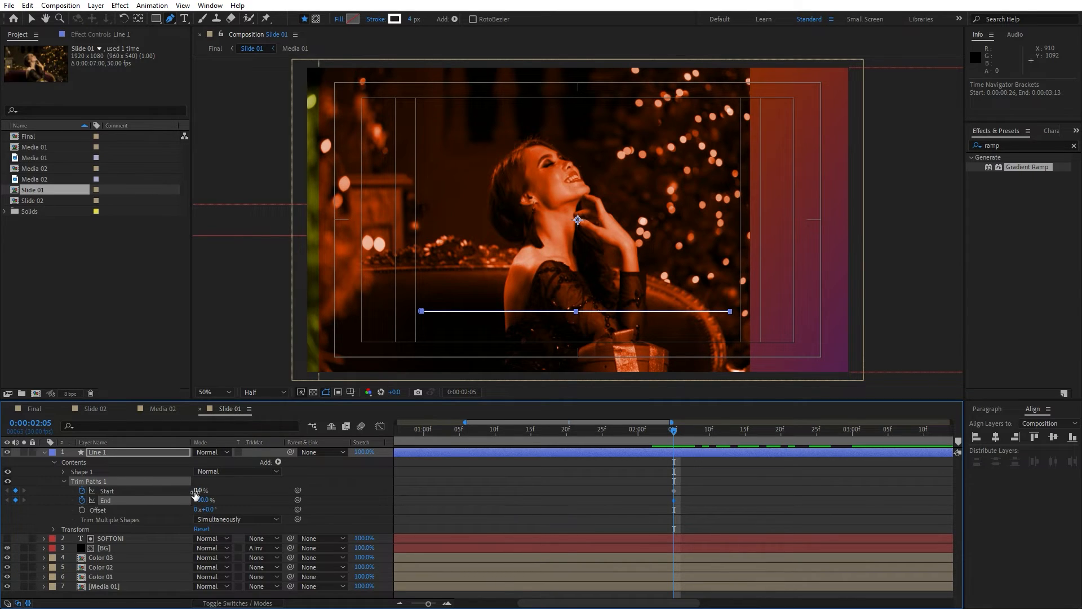
drag(196, 495, 248, 492)
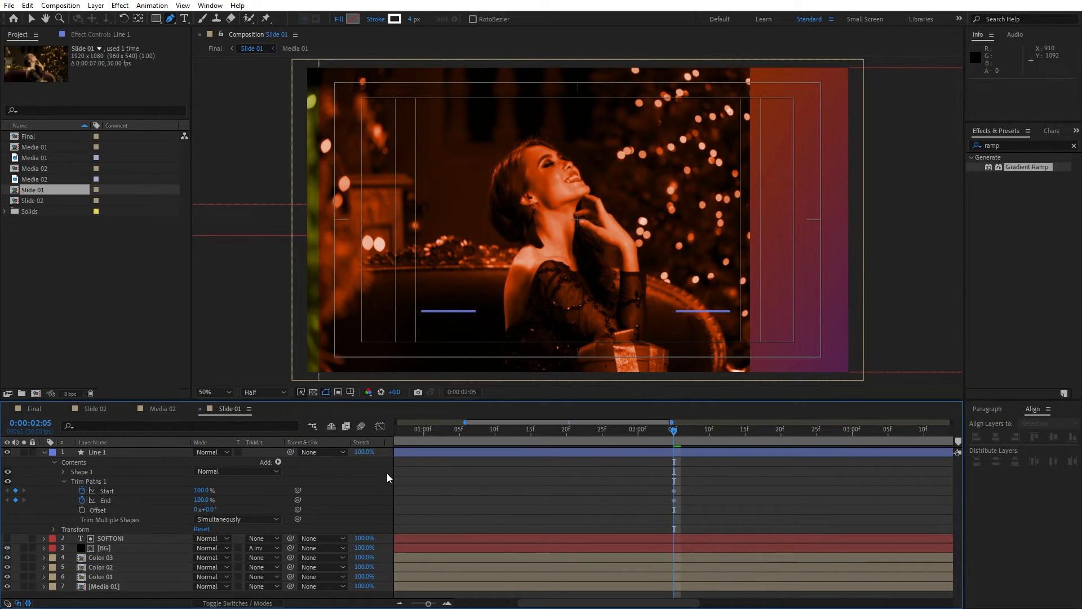
At 0:00:02:23, set both Trim Paths Start and End to 0%.
drag(675, 435, 801, 433)
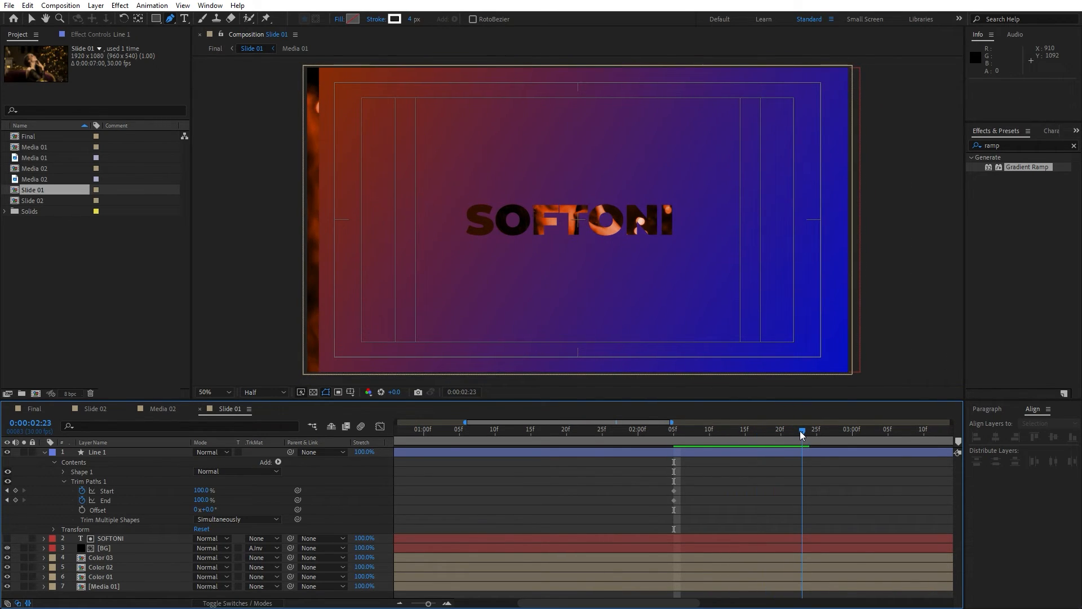
click(203, 491)
text(0)
click(205, 499)
text(0)
key(Return)
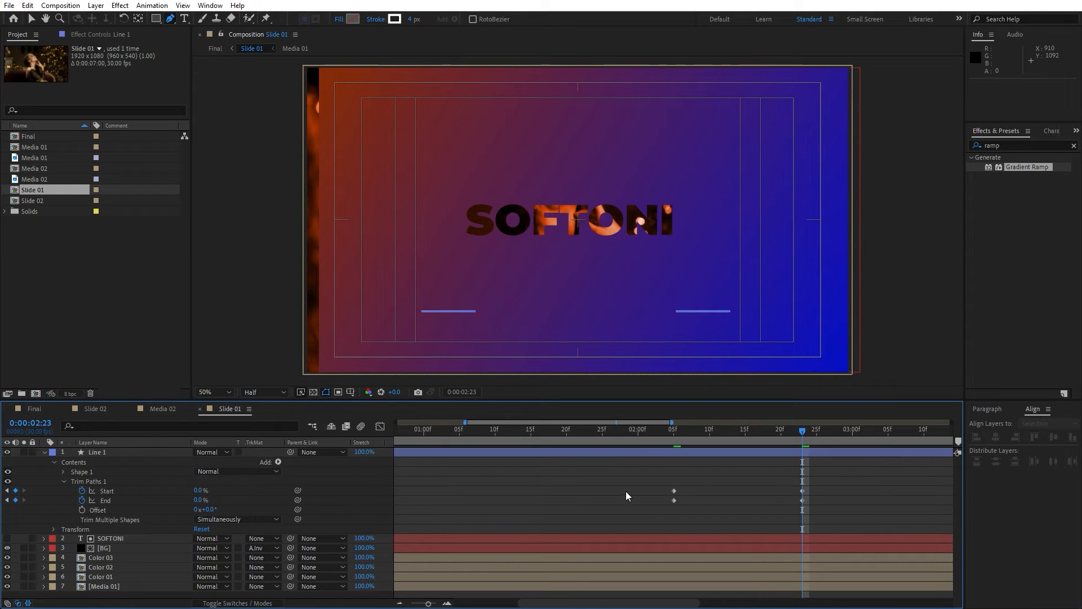
Select the Trim Paths keyframes and steepen their speed curve in the Graph Editor.
drag(835, 481, 605, 515)
click(380, 427)
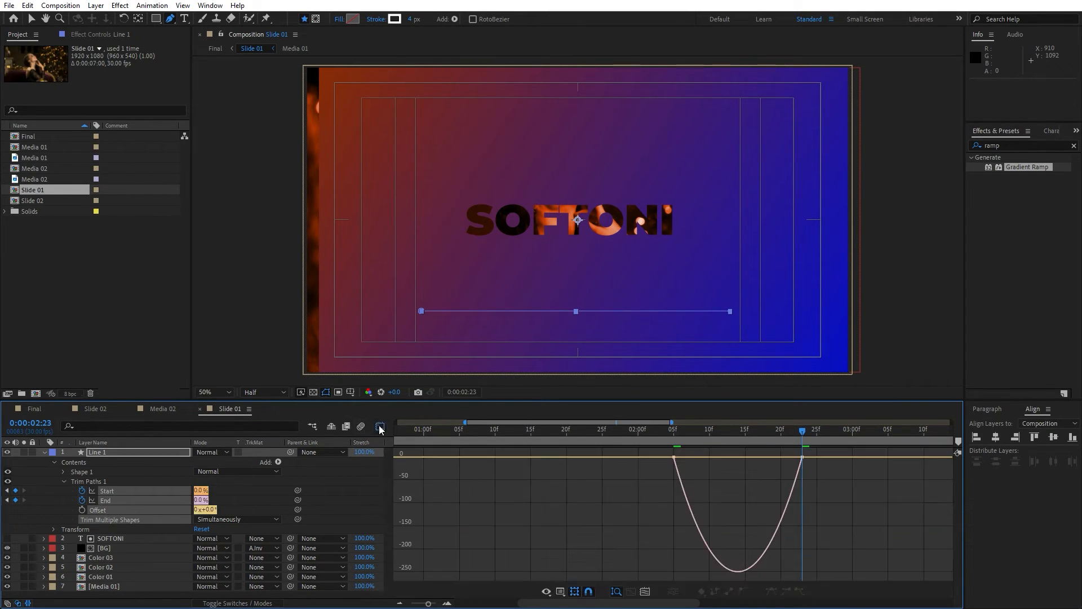
click(802, 462)
drag(781, 461, 710, 461)
click(380, 427)
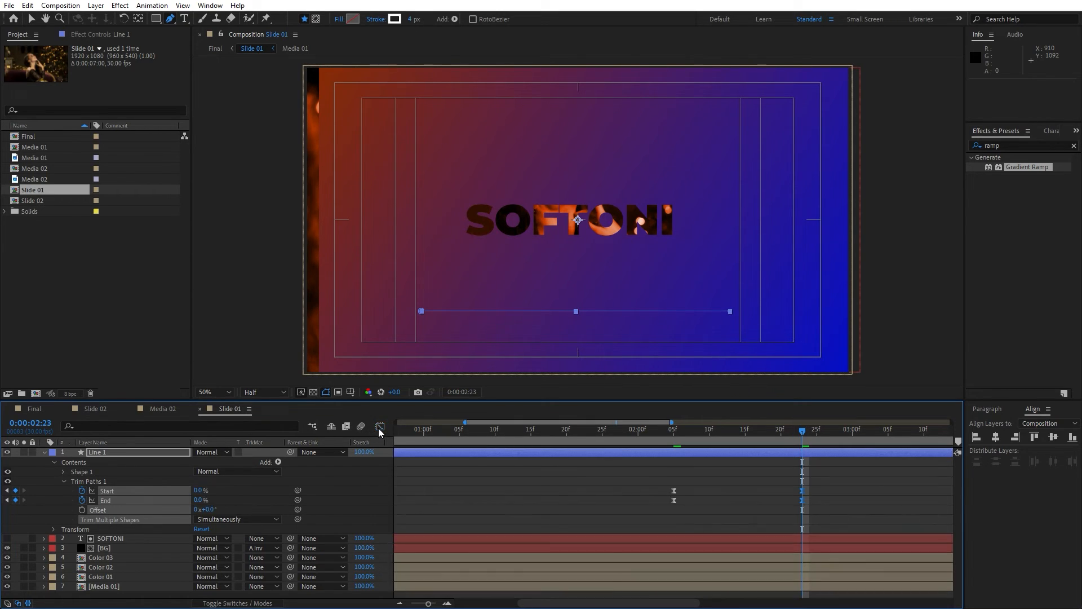
Shift the Trim Paths End keyframes a few frames after the Start keyframes and preview the line animation.
click(667, 516)
drag(830, 513, 688, 499)
drag(679, 446, 644, 441)
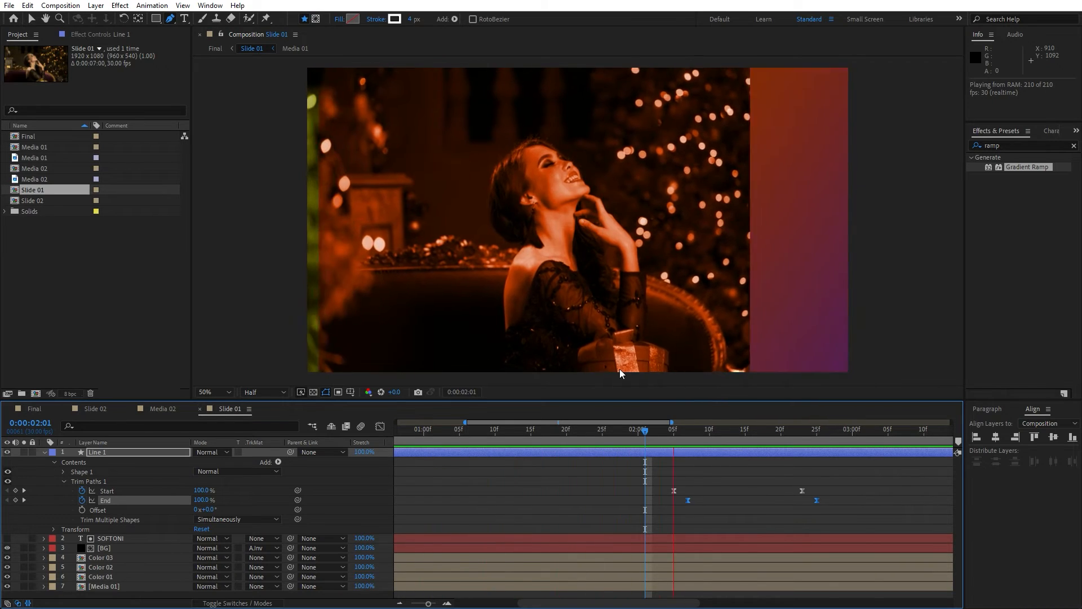
key(space)
click(823, 432)
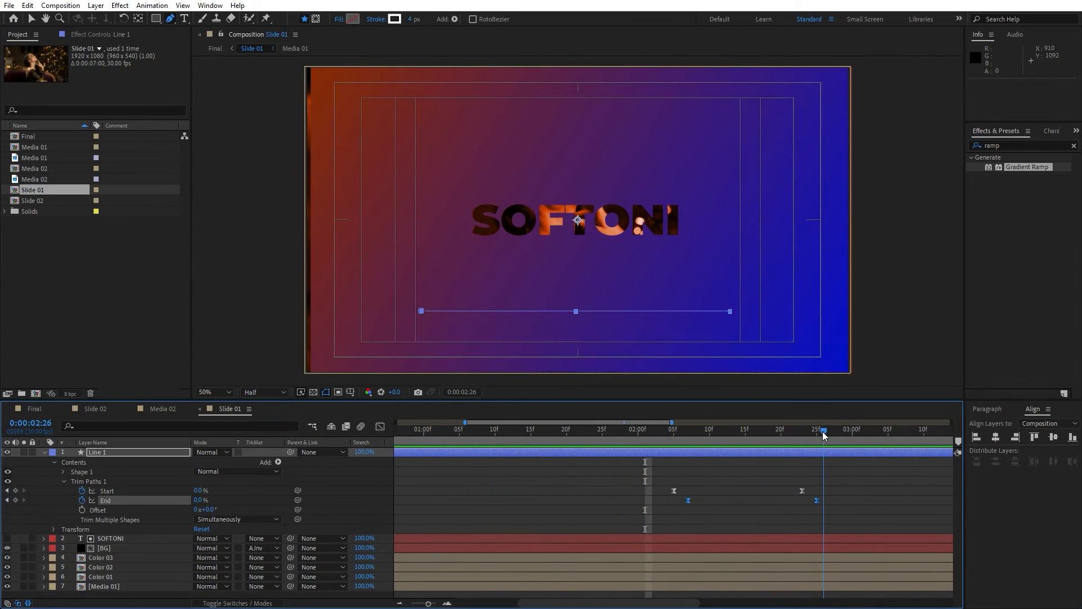
Collapse Line 1 and duplicate the layer.
click(44, 453)
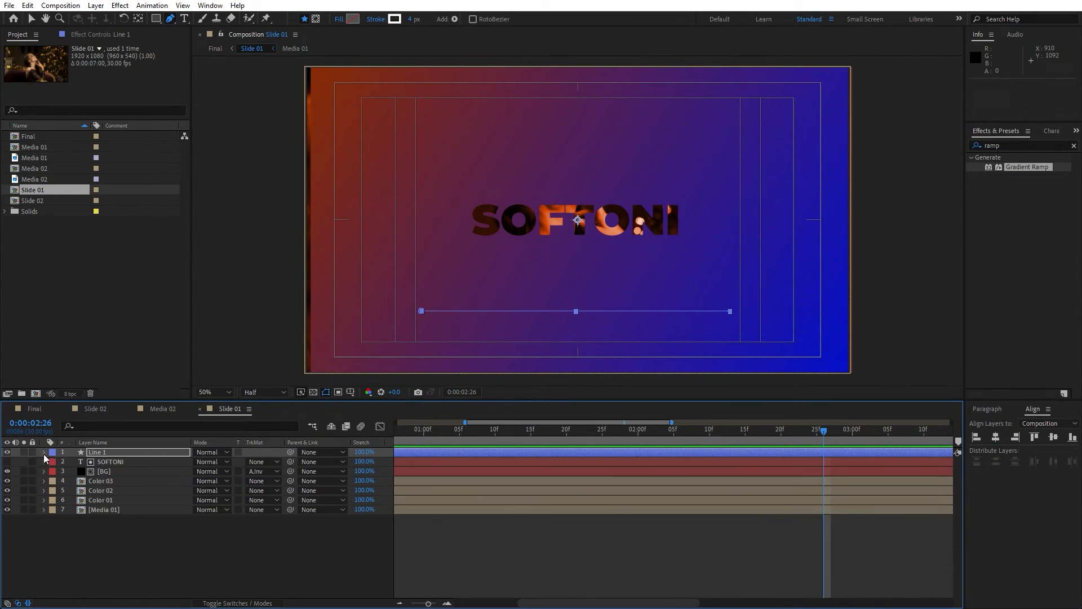
click(115, 452)
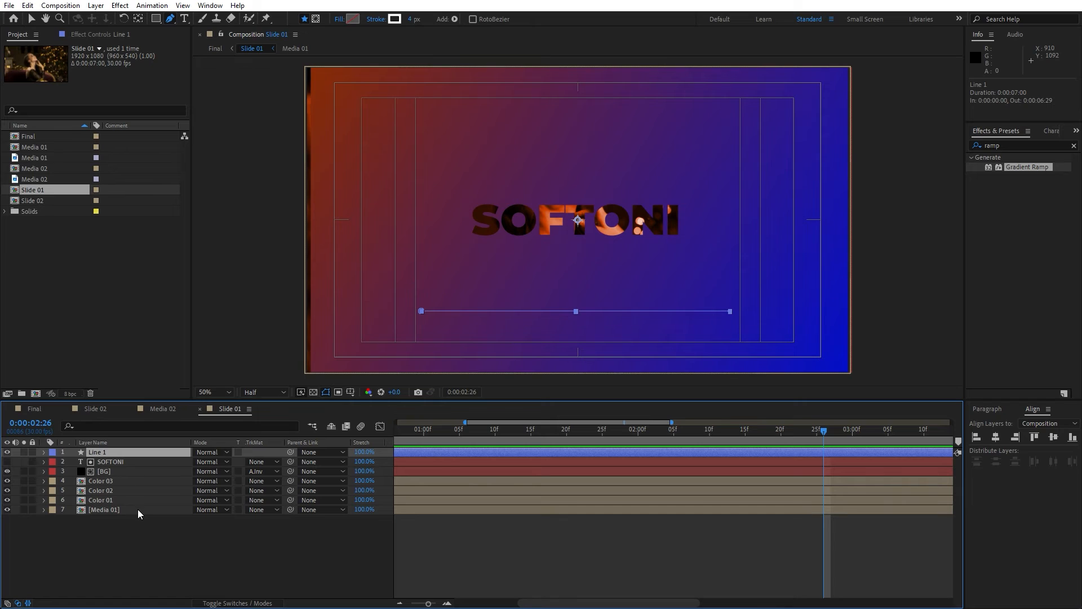
click(29, 8)
click(79, 153)
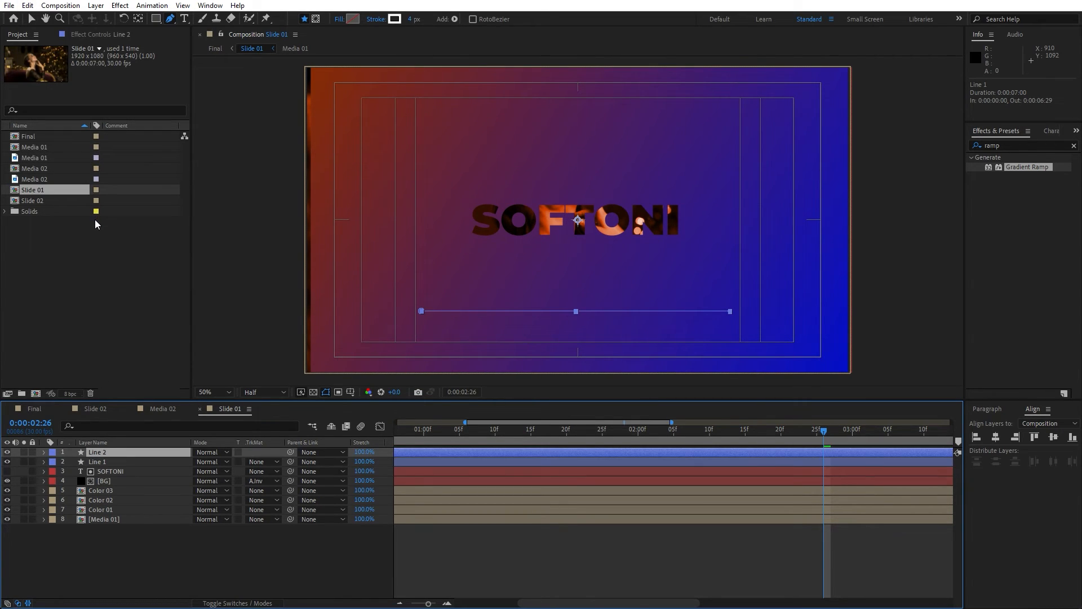
Set Line 2's rotation to 180° and preview the result.
key(r)
click(213, 462)
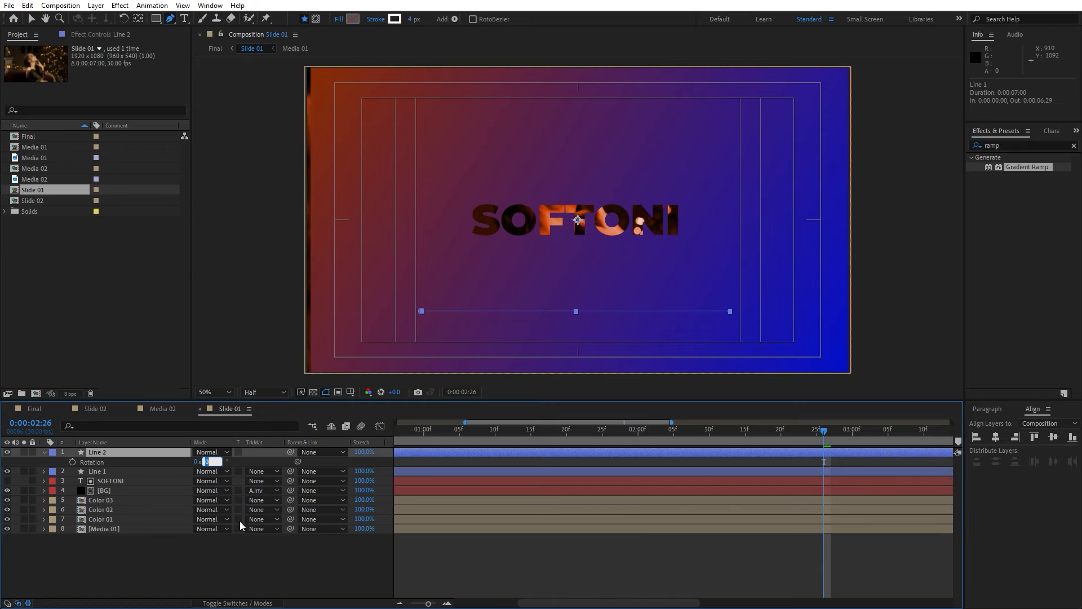
text(180)
click(250, 569)
key(space)
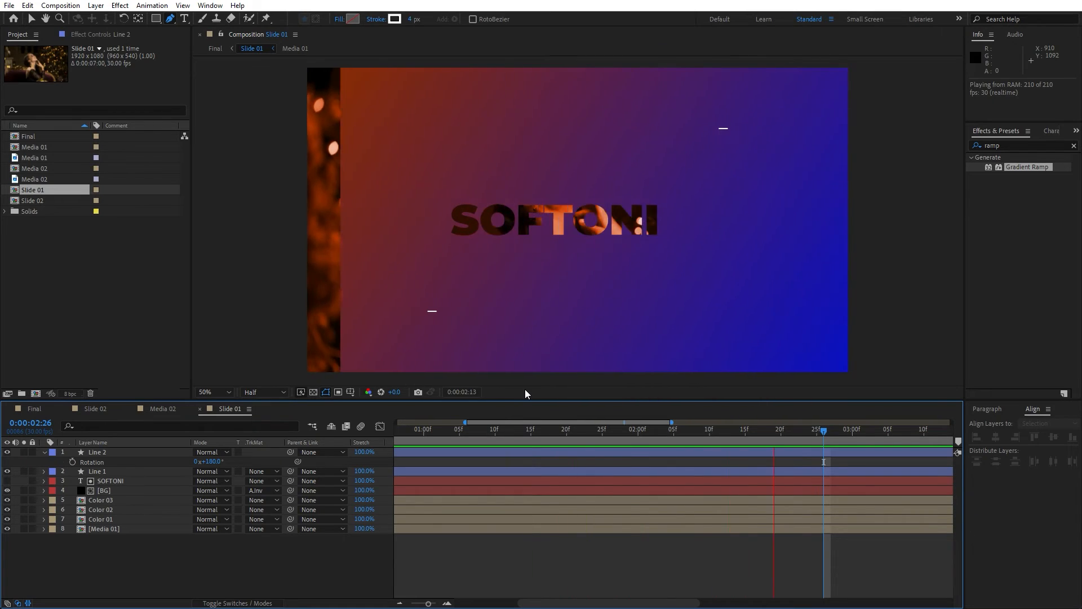
Duplicate the BG layer in Slide 01 and move the copy to the top of the layer stack.
drag(579, 430, 539, 433)
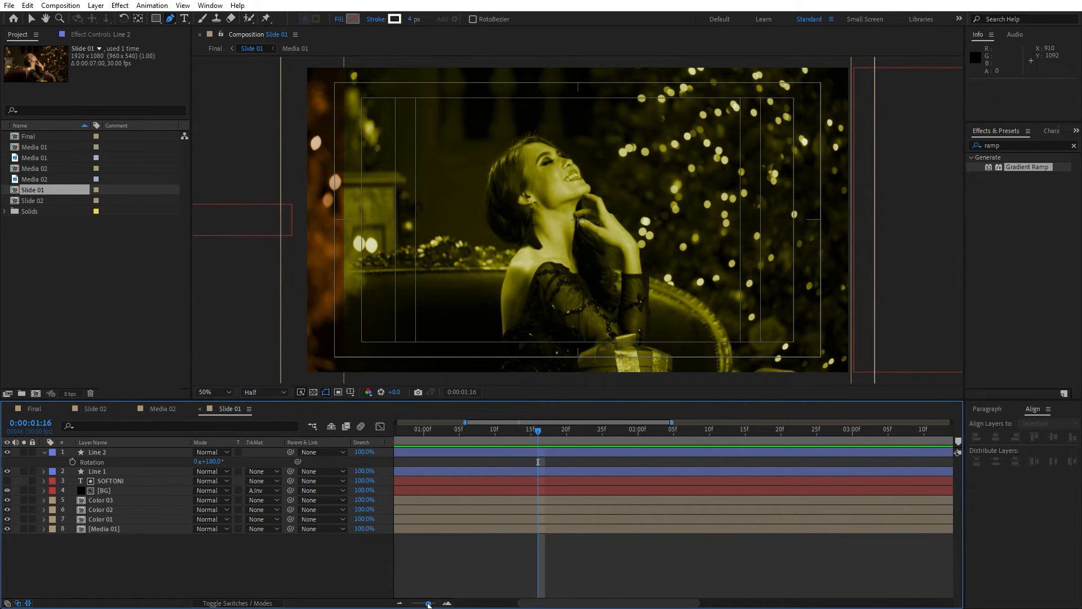
drag(428, 604, 426, 603)
drag(620, 431, 736, 433)
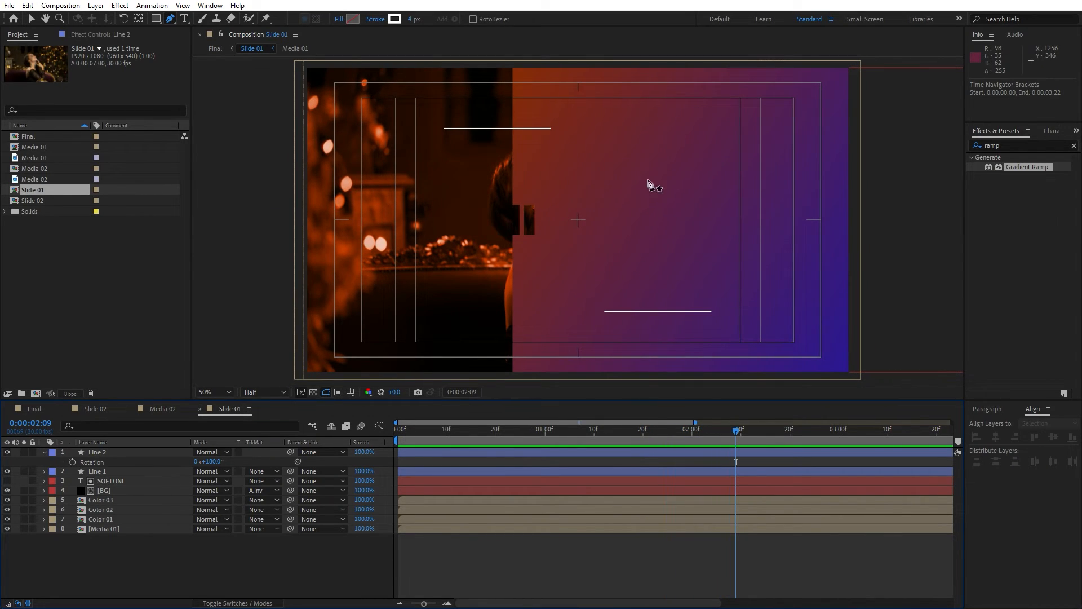
click(117, 490)
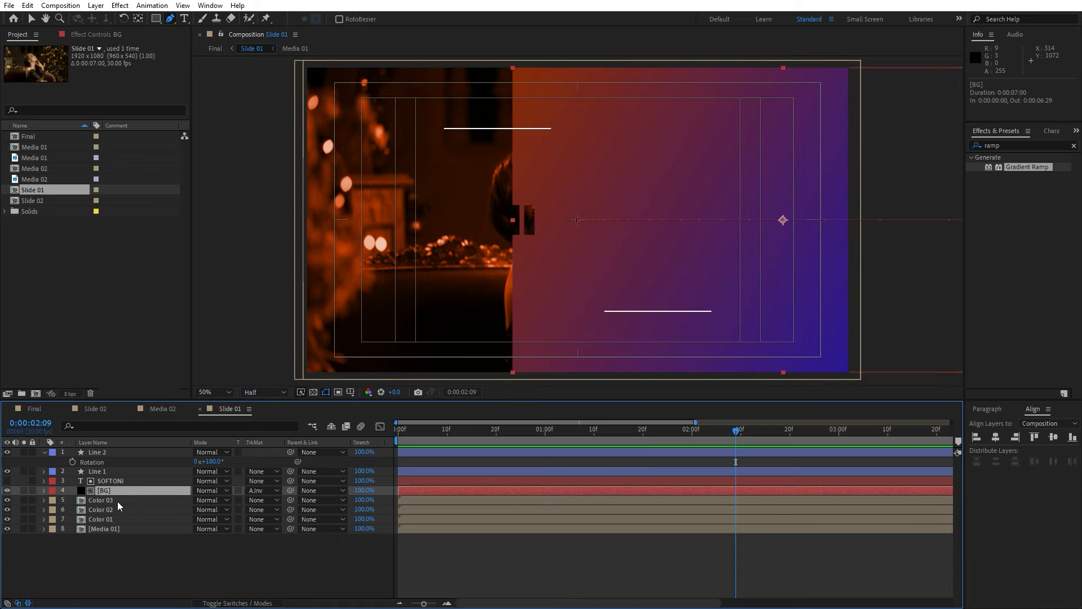
key(ctrl+d)
drag(107, 482, 122, 450)
Set Line 2's track matte to Alpha Matte "[BG]" using the top BG copy, and preview the slide.
click(106, 463)
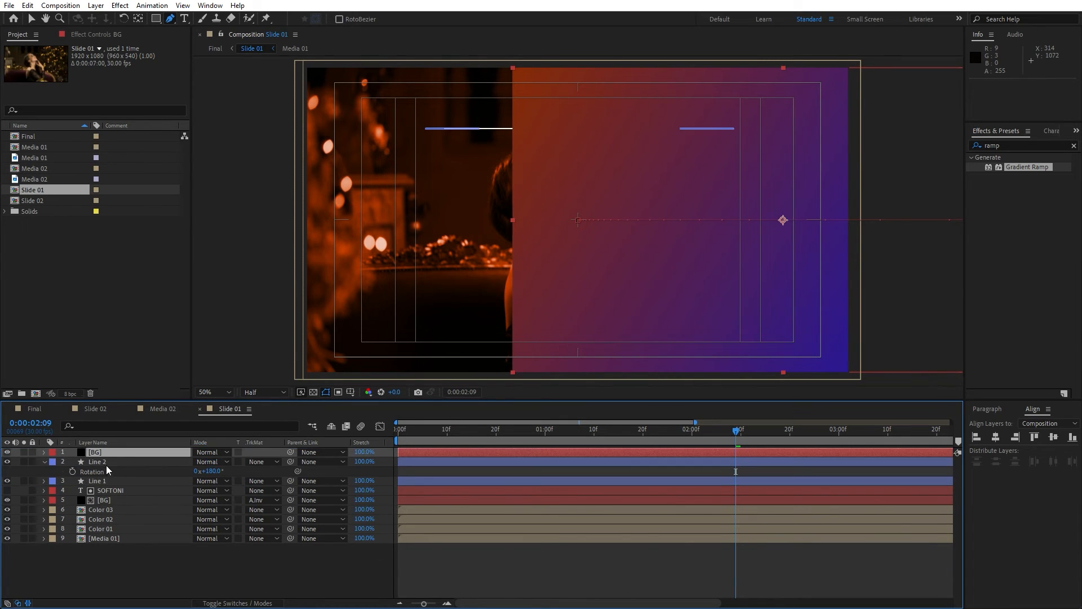
click(267, 462)
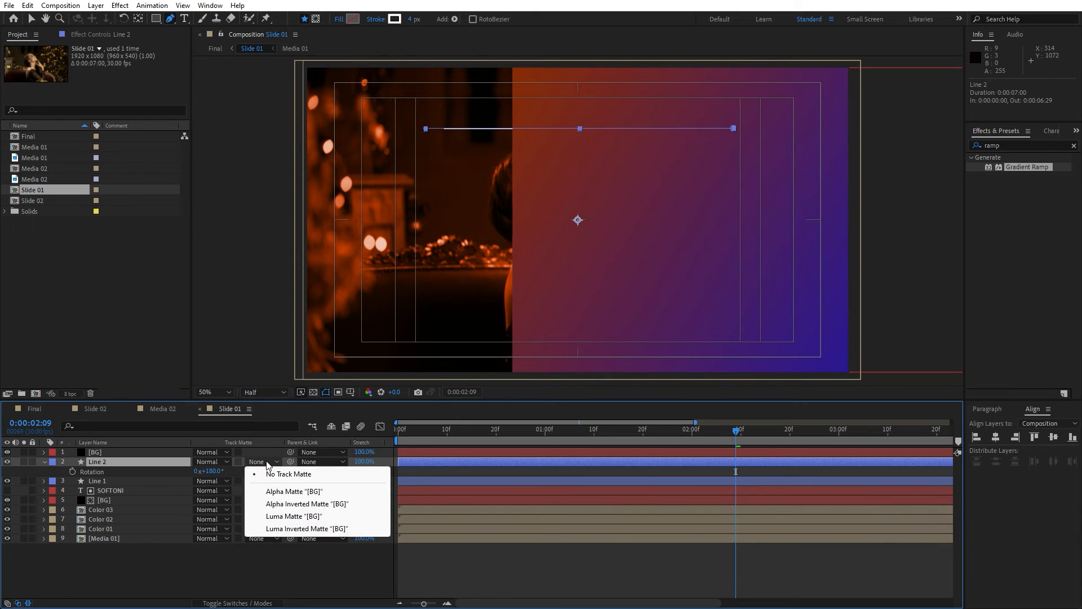
click(284, 497)
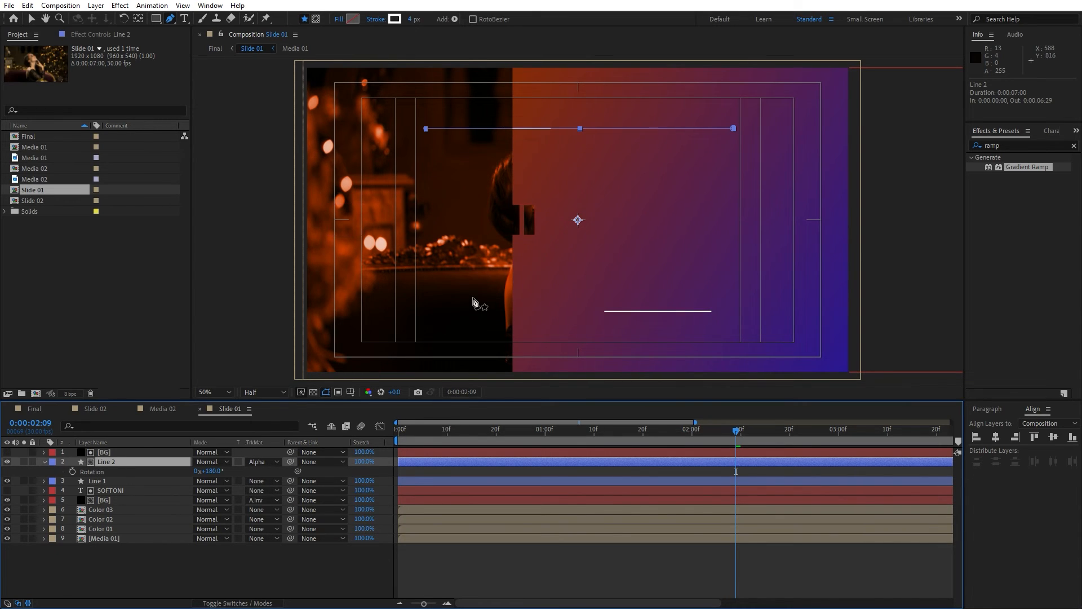
key(v)
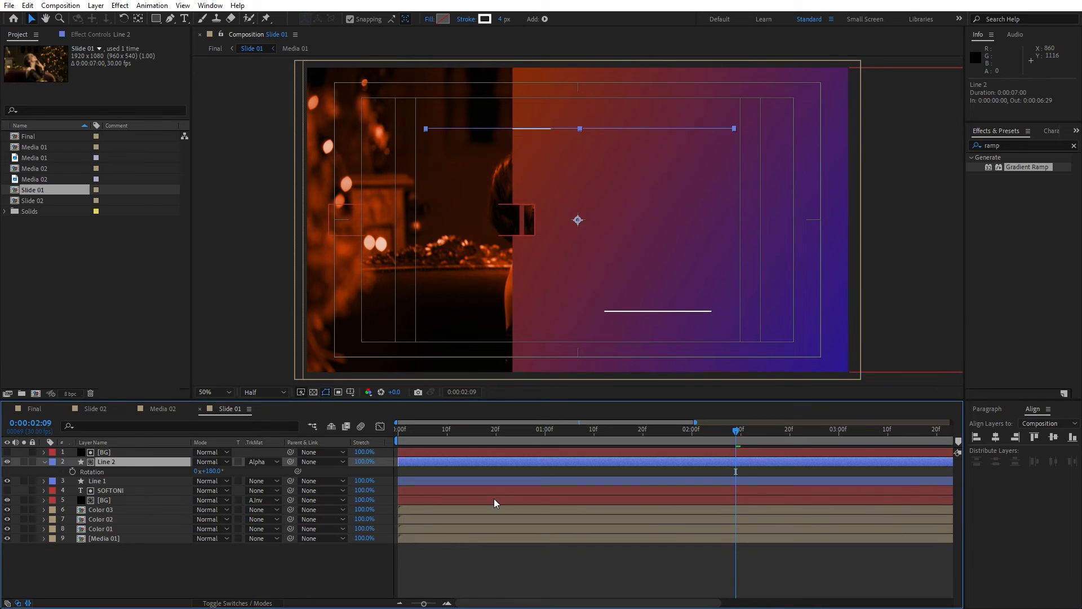
key(space)
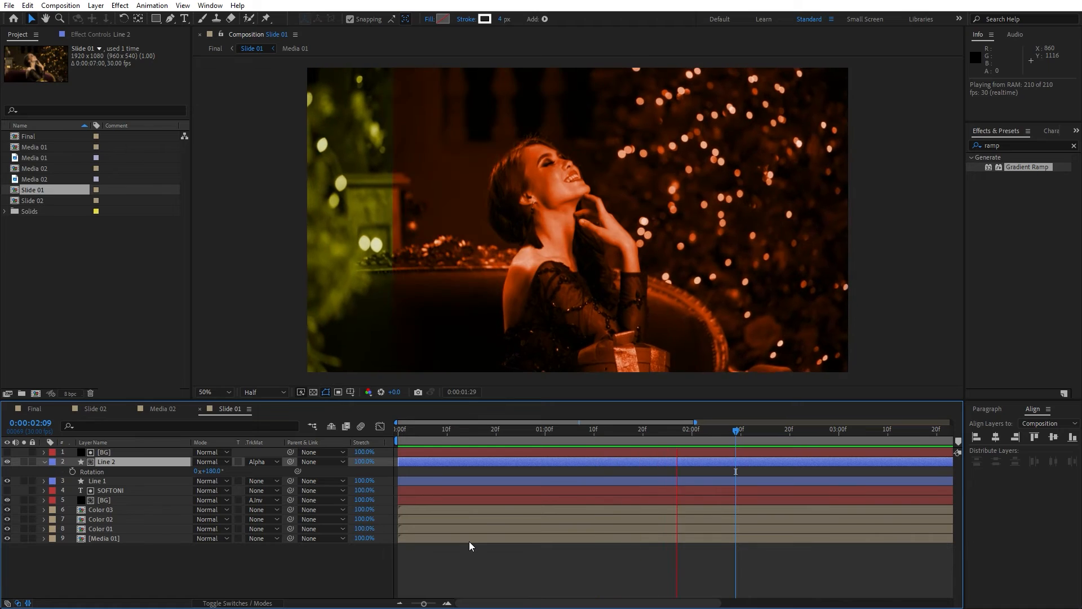
Copy the Line 1 and Line 2 layers and paste them into the Slide 02 composition.
drag(646, 428, 560, 435)
click(119, 464)
click(103, 473)
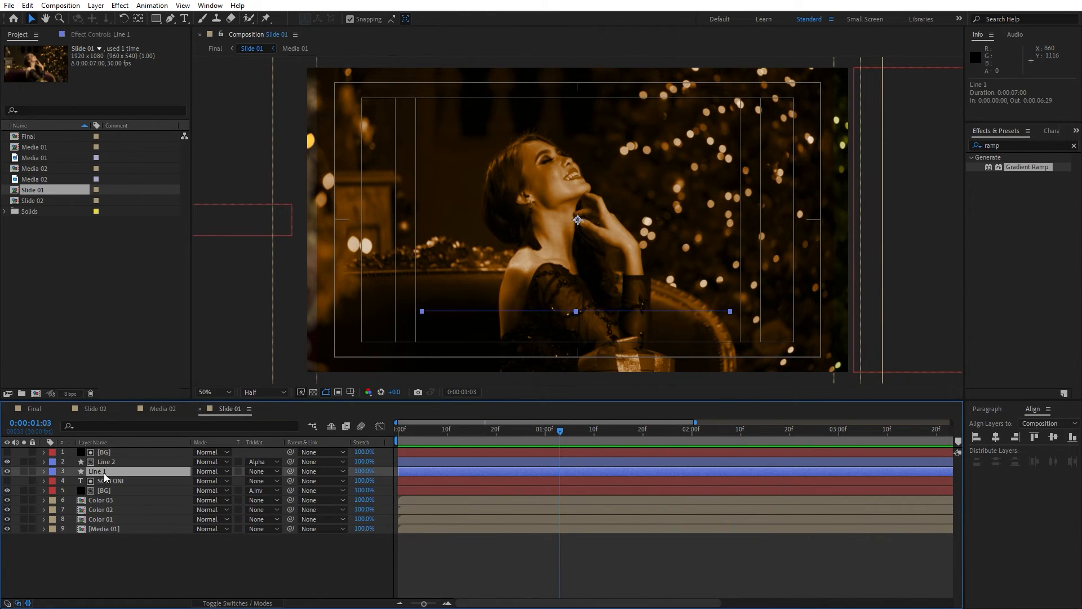
shift+click(114, 462)
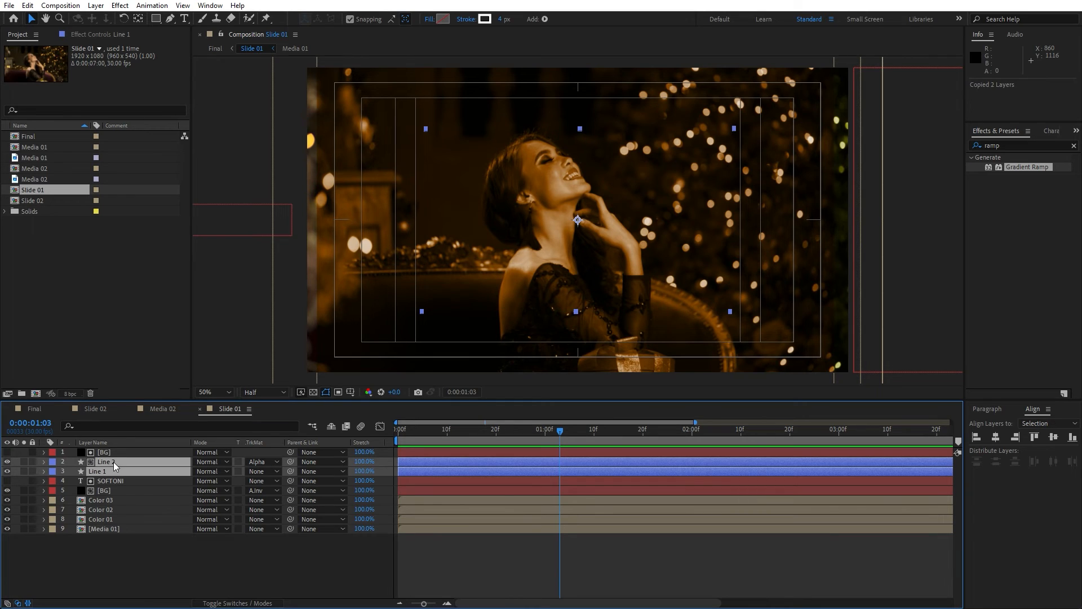
click(95, 408)
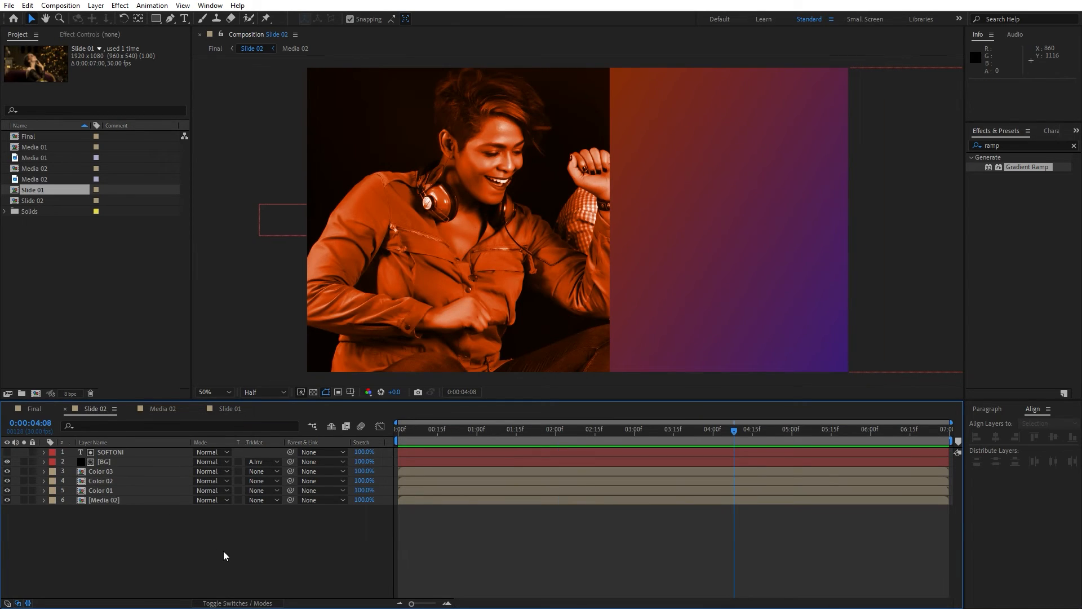
key(ctrl+v)
click(172, 550)
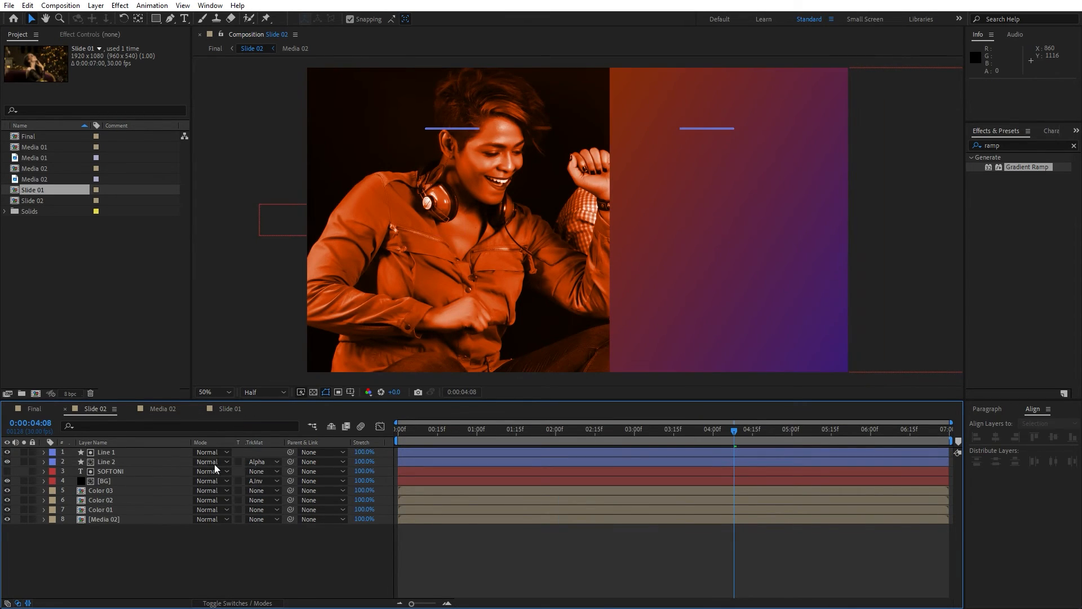
Set the pasted Line 2's track matte to No Track Matte and move it to the top of the stack.
click(120, 461)
click(256, 462)
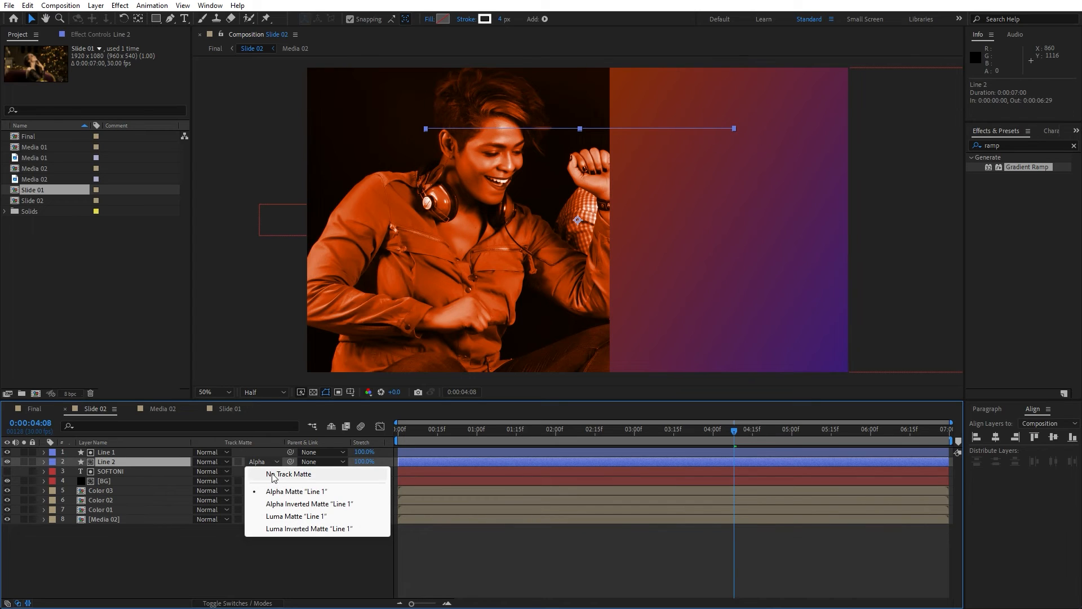
click(274, 477)
drag(110, 464, 116, 452)
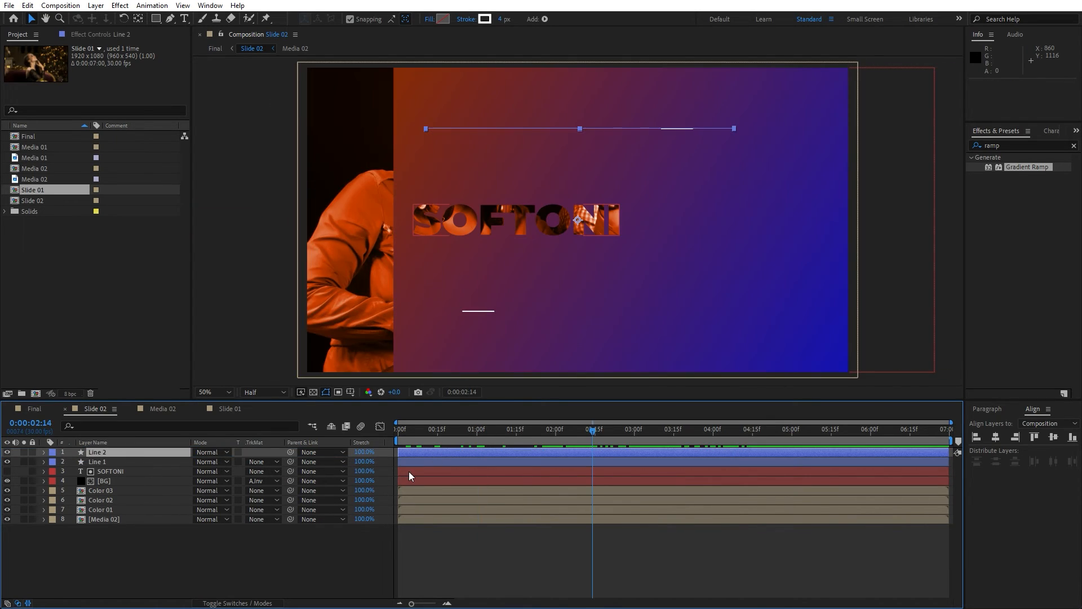
Duplicate the BG layer in Slide 02 and move the copy to the top of the layer stack.
click(110, 484)
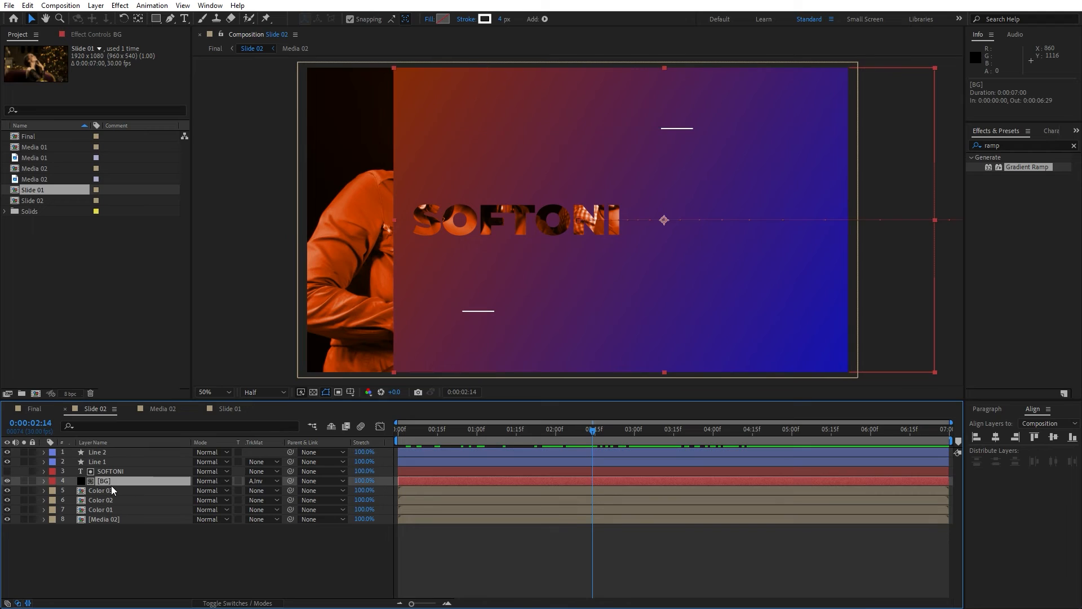
key(ctrl+d)
drag(107, 473, 123, 450)
Set Line 2's track matte to Alpha Matte "[BG]" and preview Slide 02.
click(262, 462)
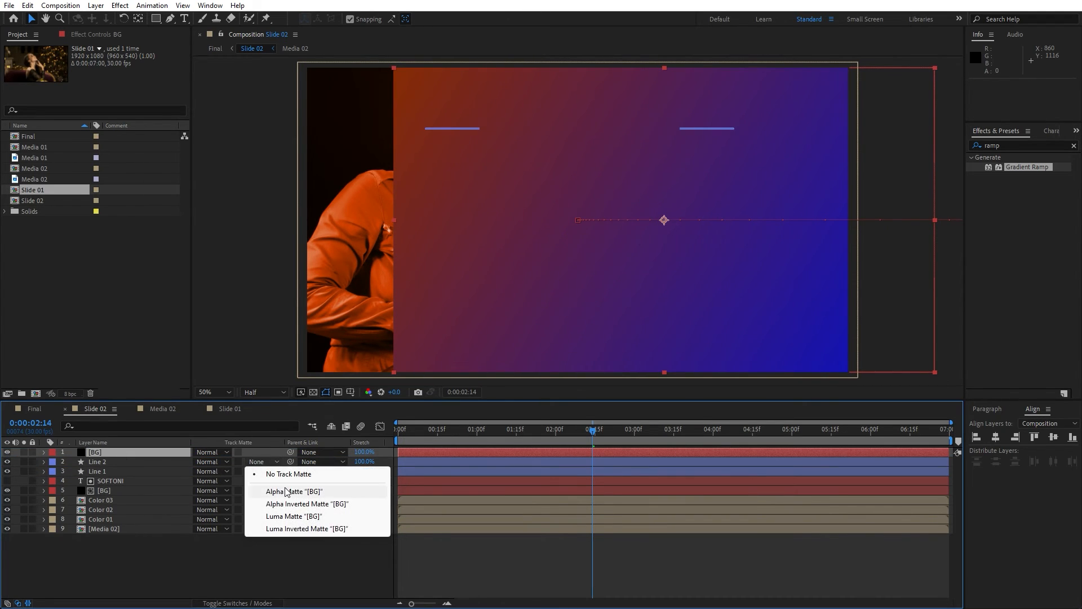
click(286, 492)
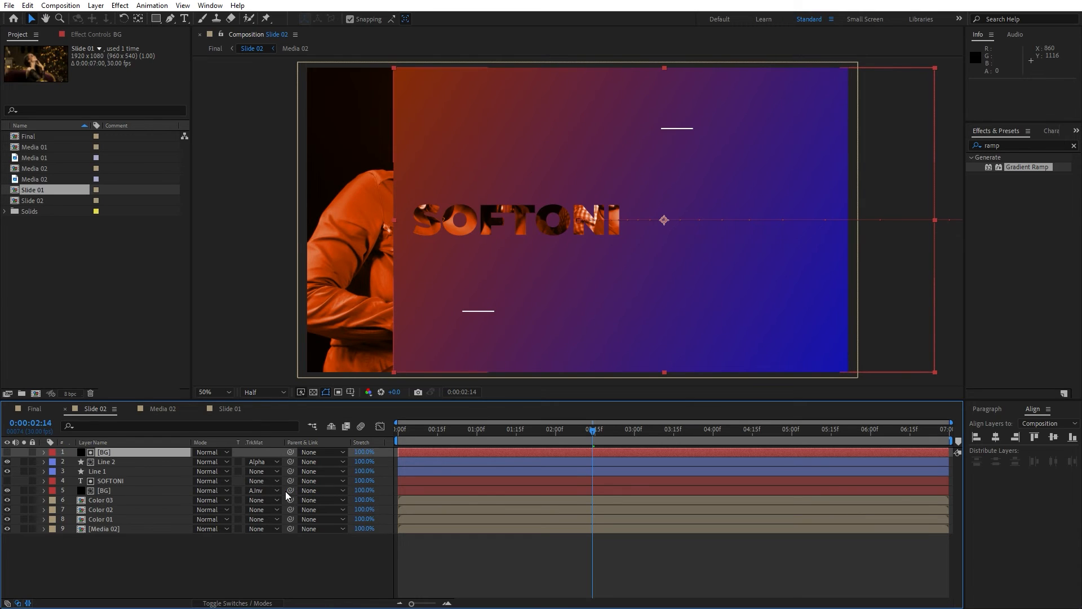
key(space)
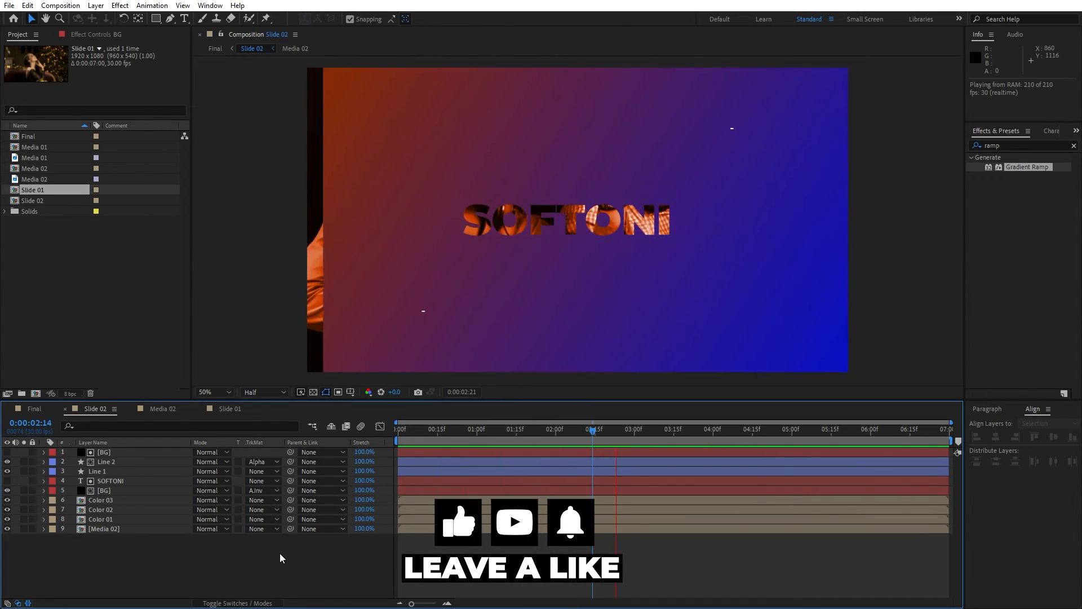
key(space)
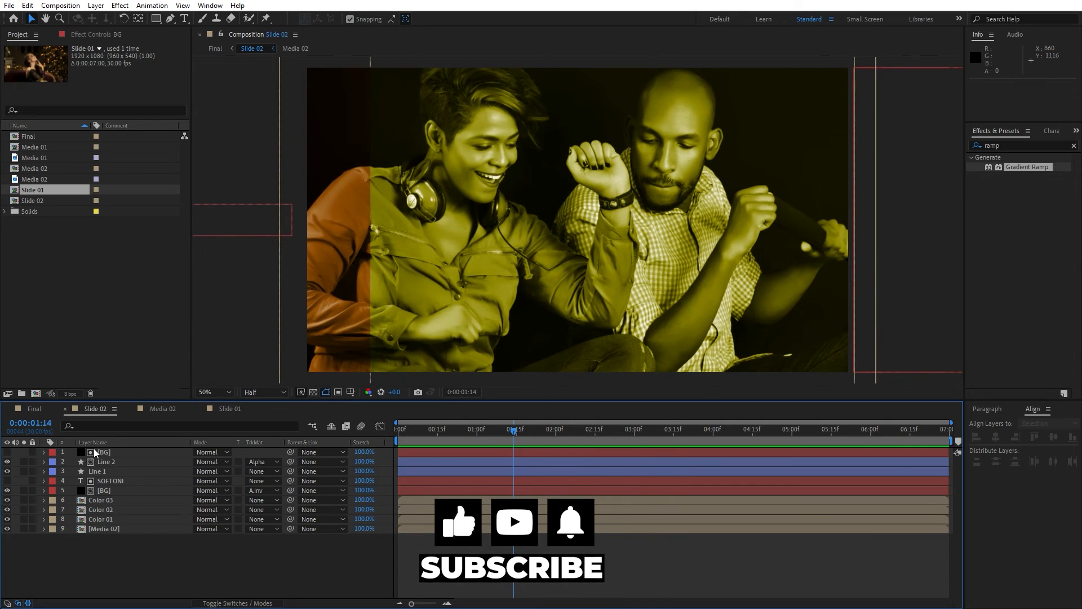
In the Final composition, shift the Slide 02 layer later on the timeline.
click(38, 410)
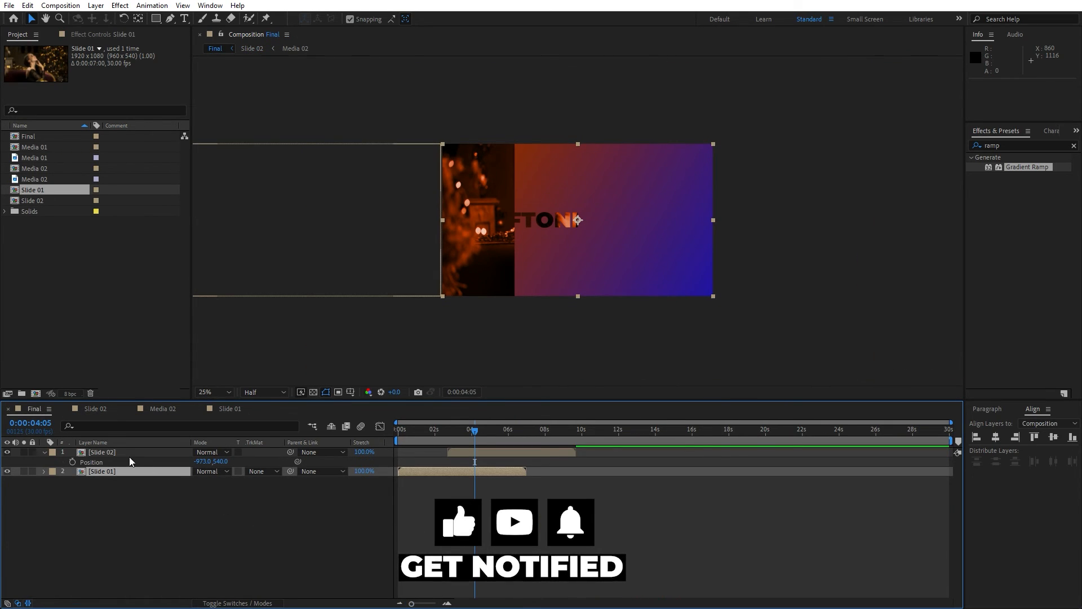
key(ctrl+Up)
drag(414, 604, 432, 604)
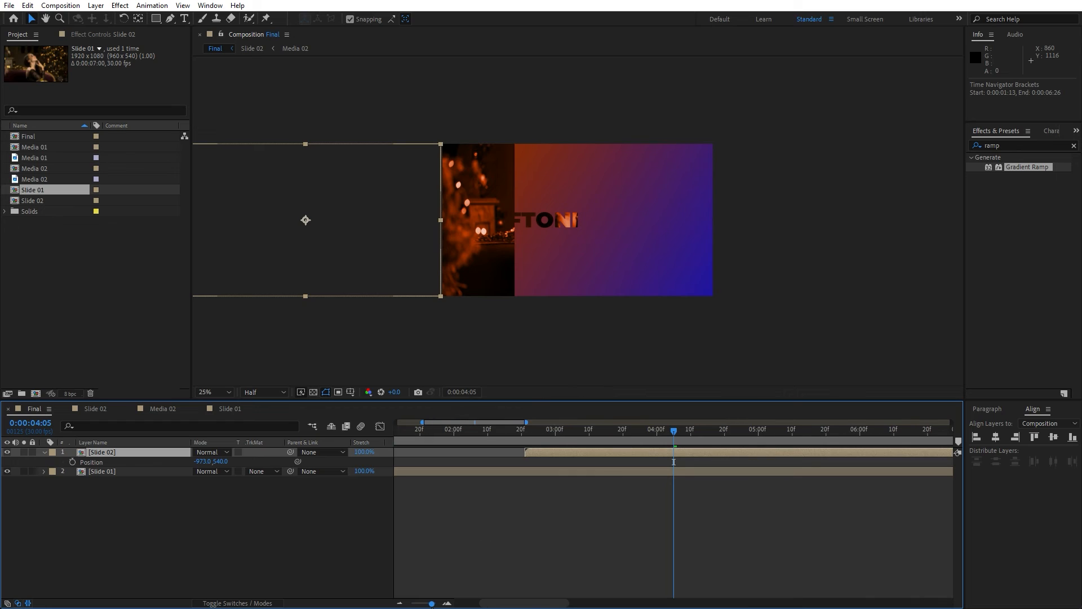
drag(569, 449, 584, 451)
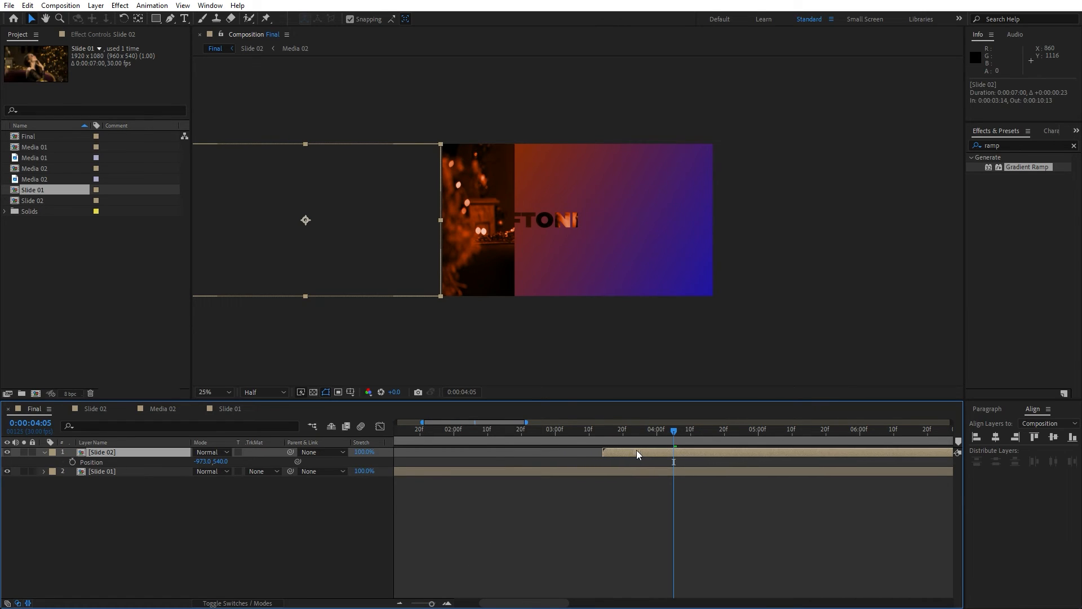
Keyframe Slide 02's Position at its in-point and set it to 960,540 at 0:00:04:15.
key(i)
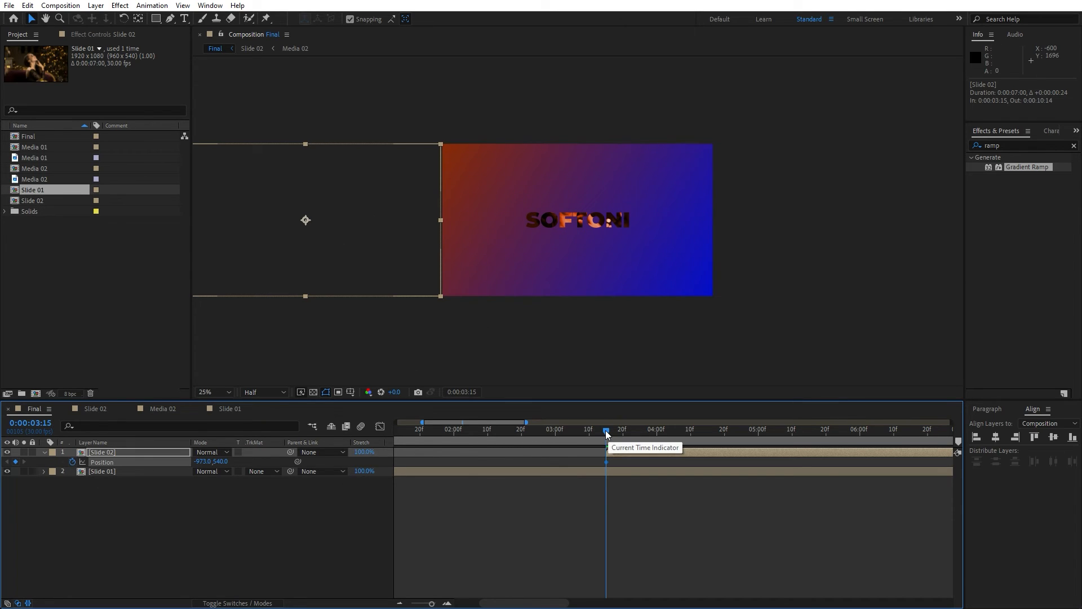
drag(606, 430, 707, 433)
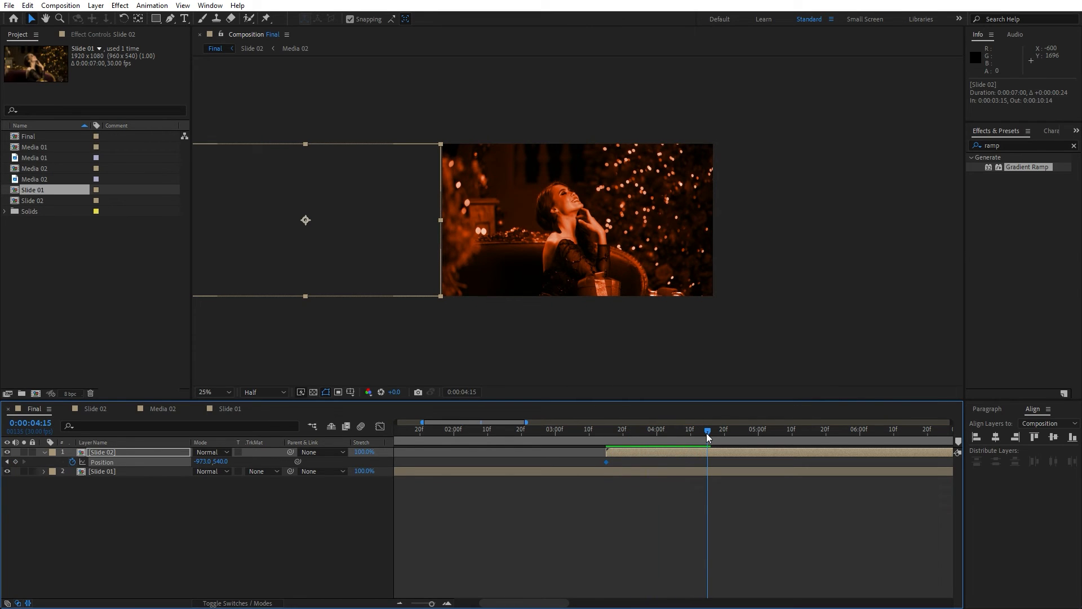
click(204, 462)
text(960)
key(Return)
Easy-ease Slide 02's Position keyframes and steepen their speed curve in the Graph Editor.
click(120, 449)
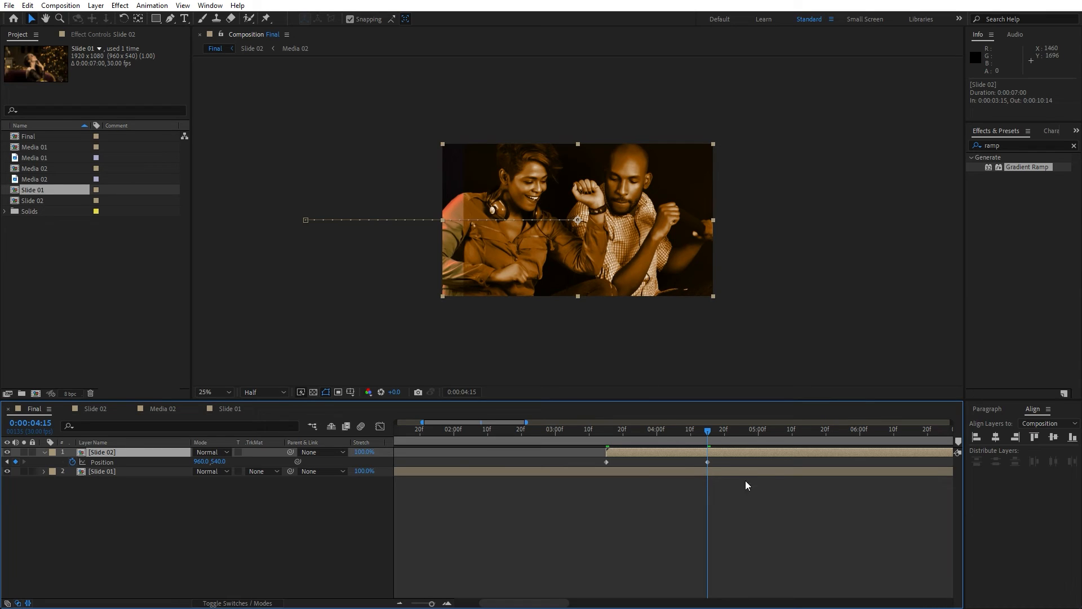
drag(723, 461, 552, 475)
key(F9)
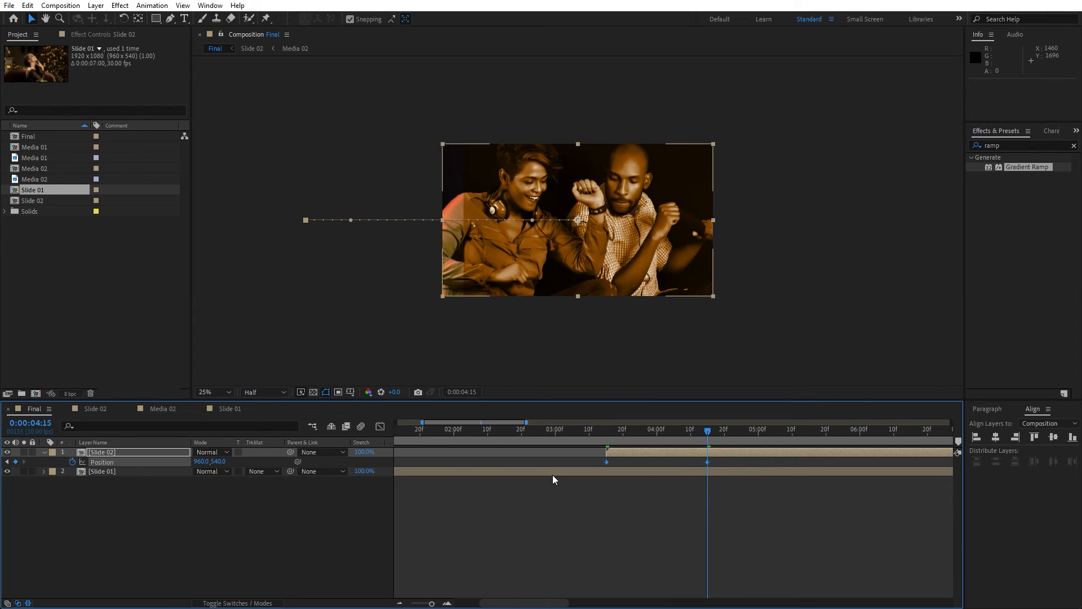
click(380, 427)
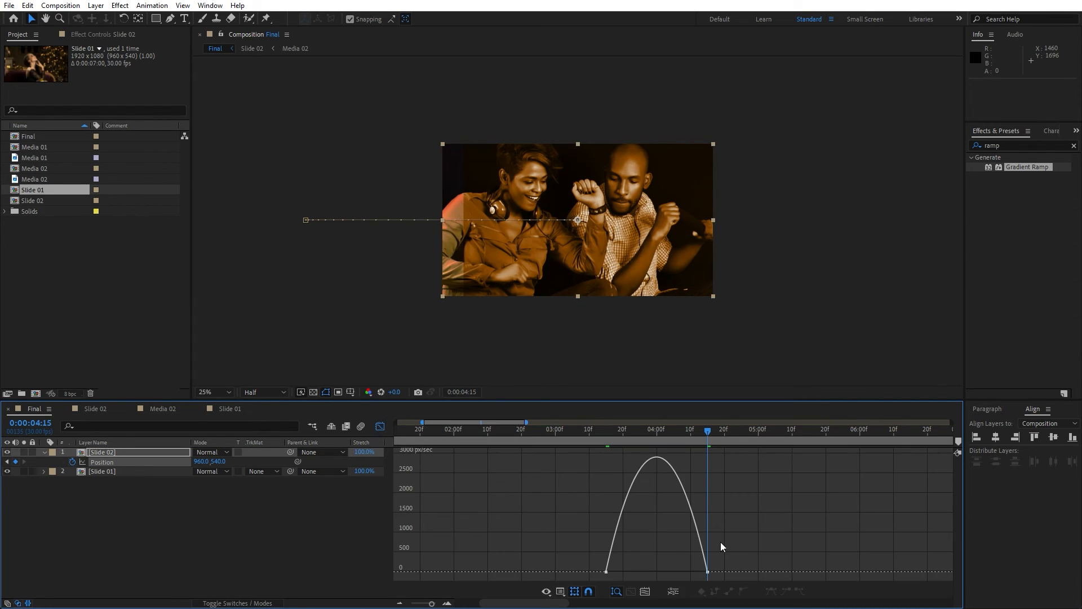
drag(753, 542, 603, 581)
drag(695, 573, 647, 577)
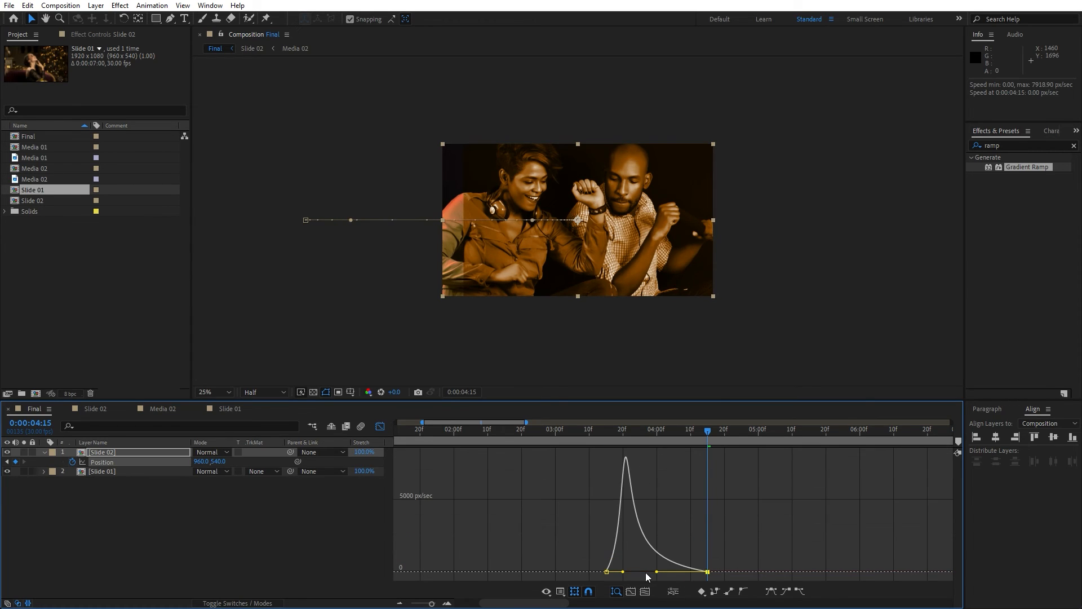
click(380, 427)
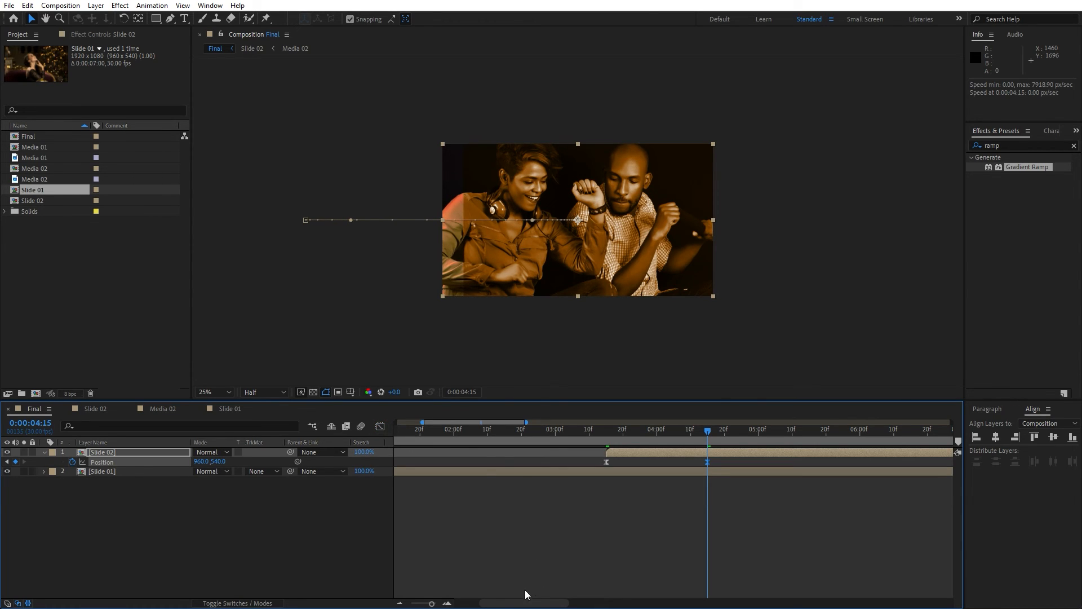
Preview the Slide 02 slide-in transition in Final and open the Slide 02 precomp.
drag(438, 603, 424, 603)
key(space)
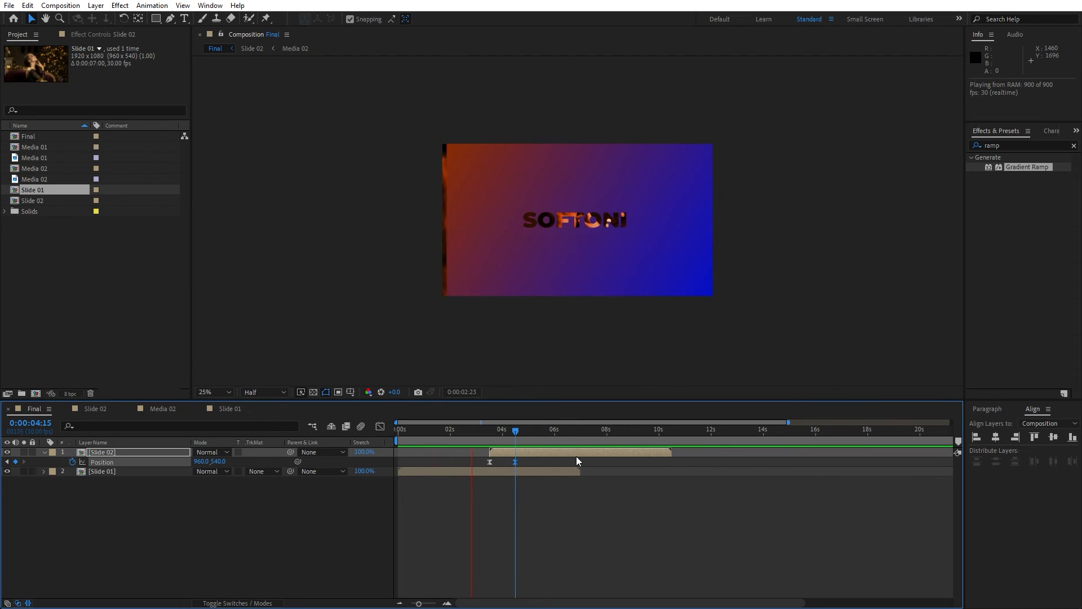
click(511, 432)
drag(509, 435, 493, 438)
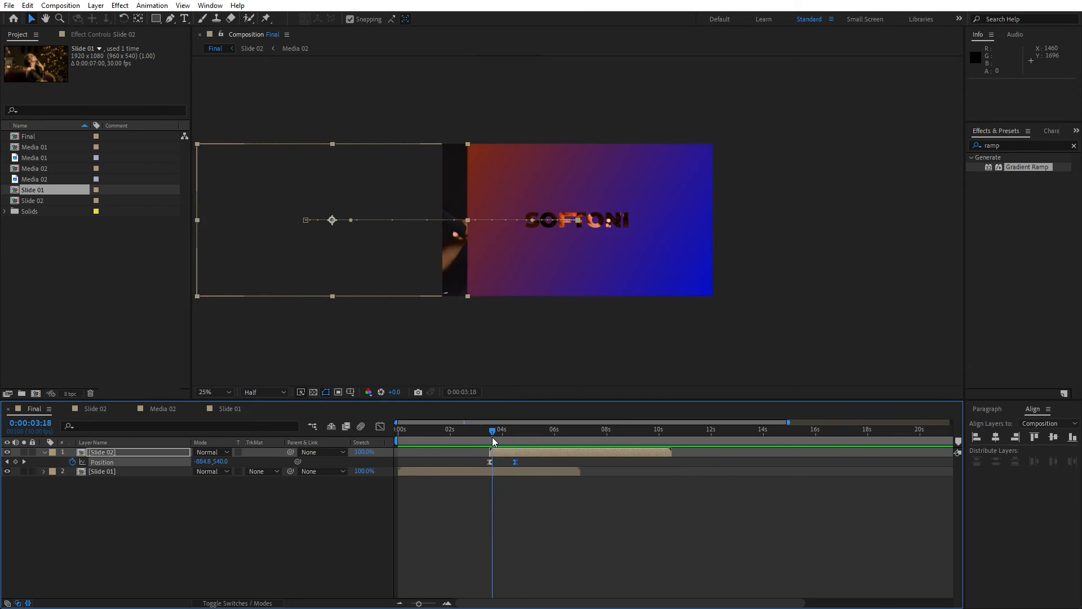
click(426, 602)
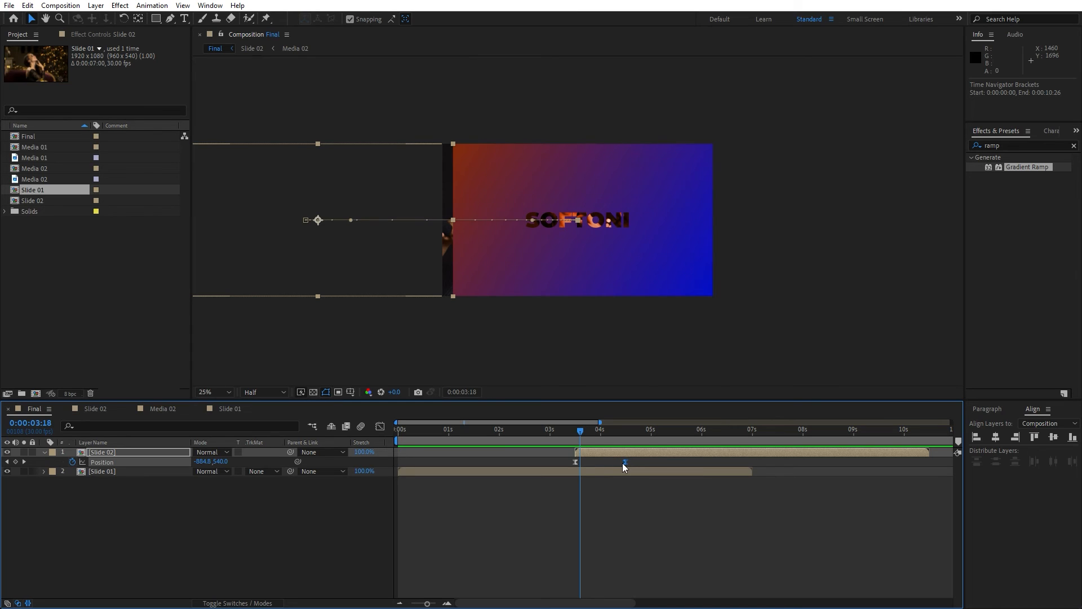
click(136, 456)
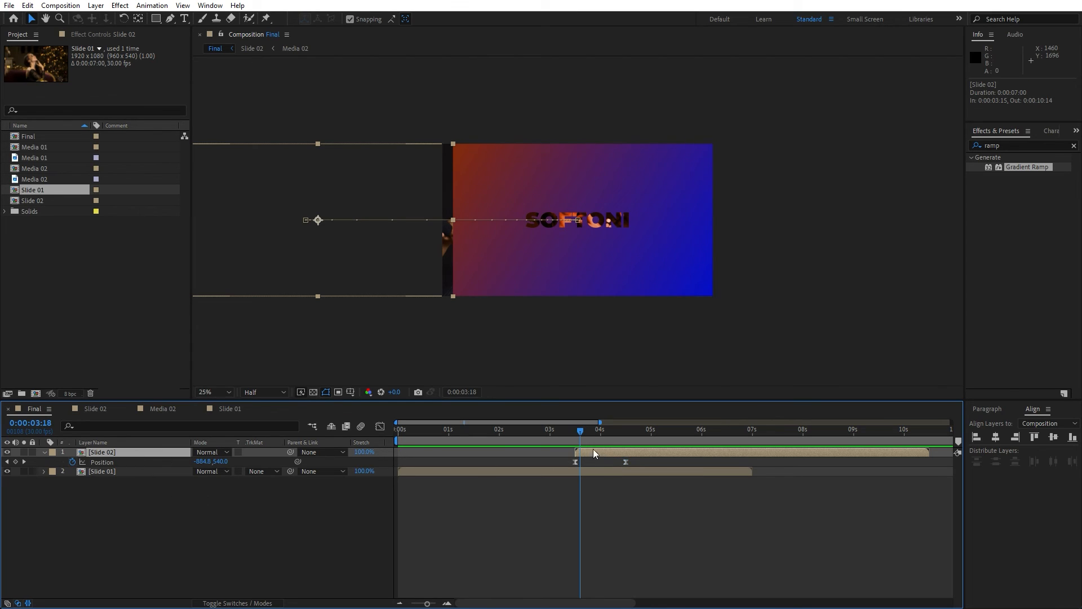
drag(593, 449, 520, 448)
key(space)
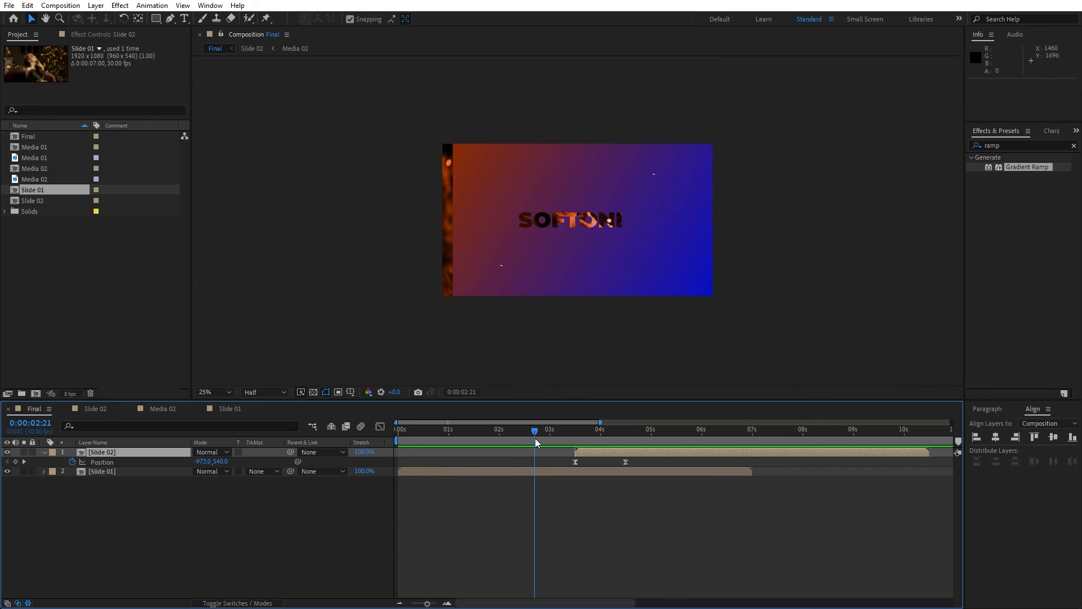
double_click(108, 453)
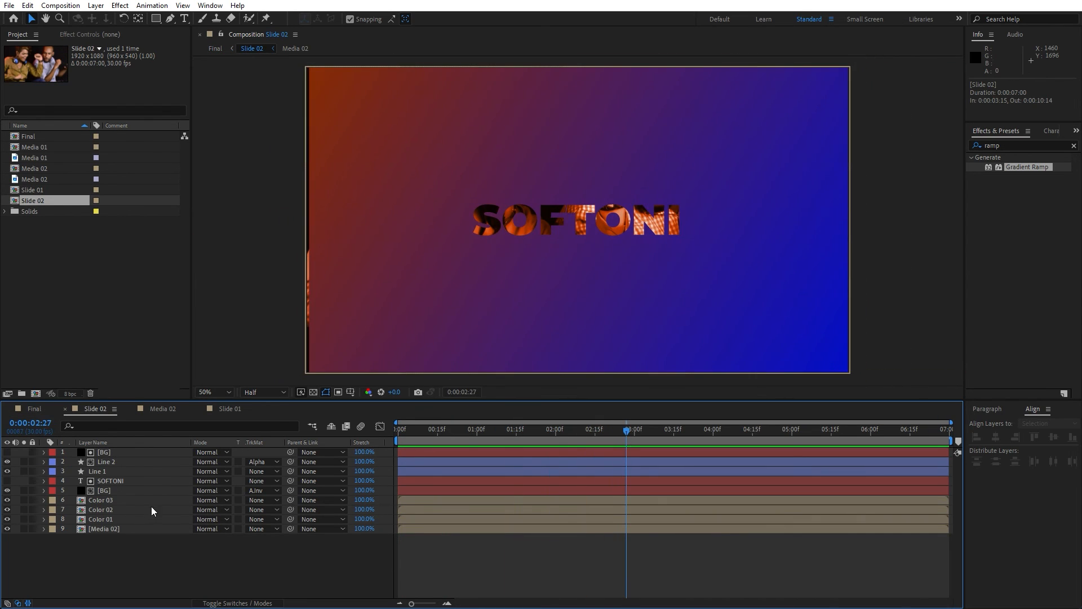
Change the Slide 02 title text layer to read MOTION.
double_click(133, 481)
text(MOTION)
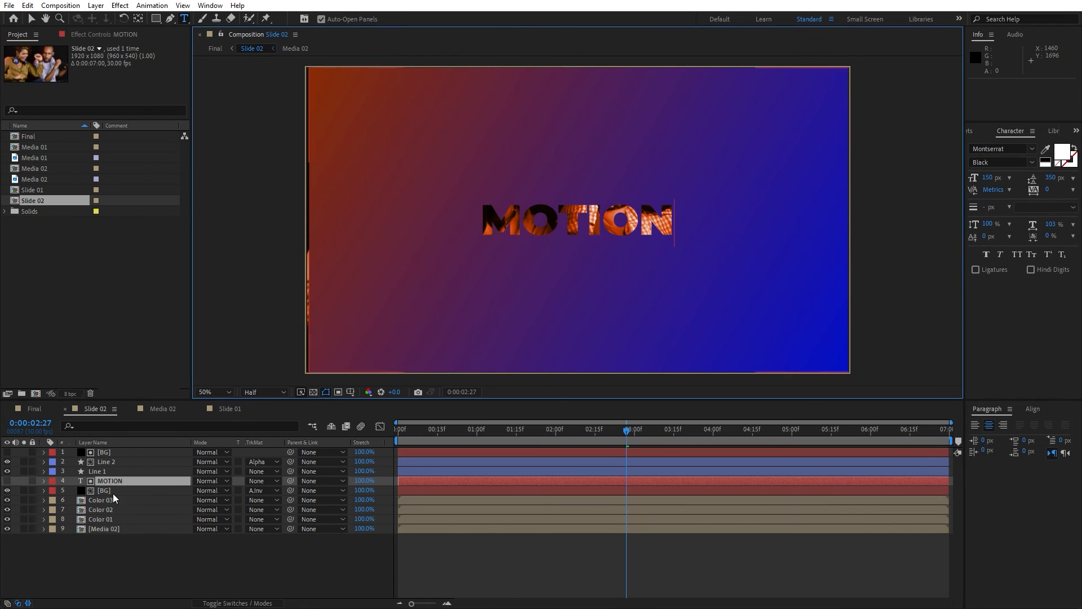
click(114, 519)
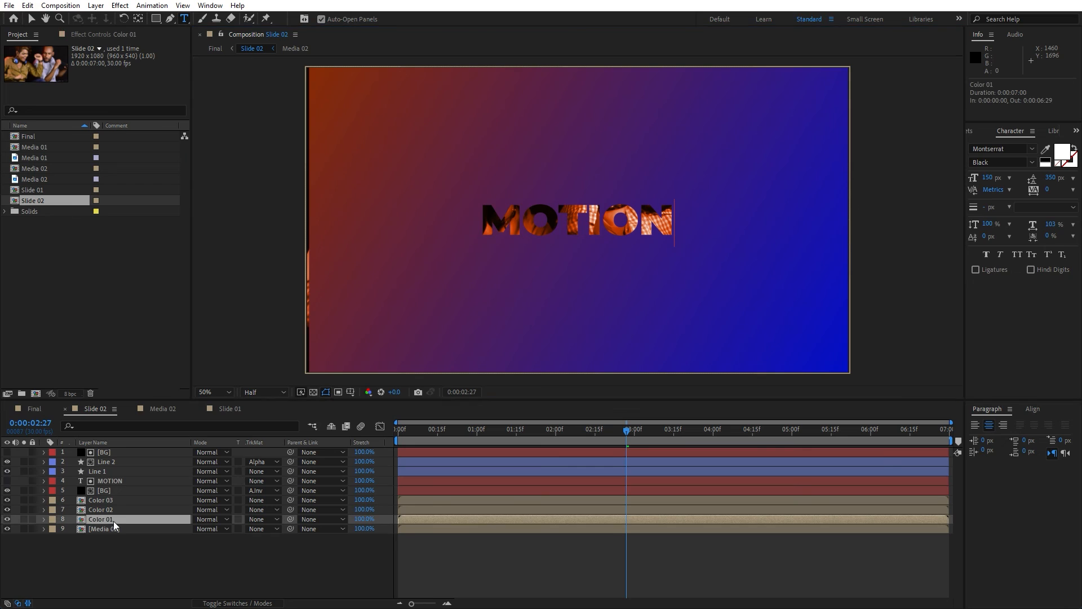
Open the BG layer's Gradient Ramp effect controls and swap its start and end colors.
click(113, 491)
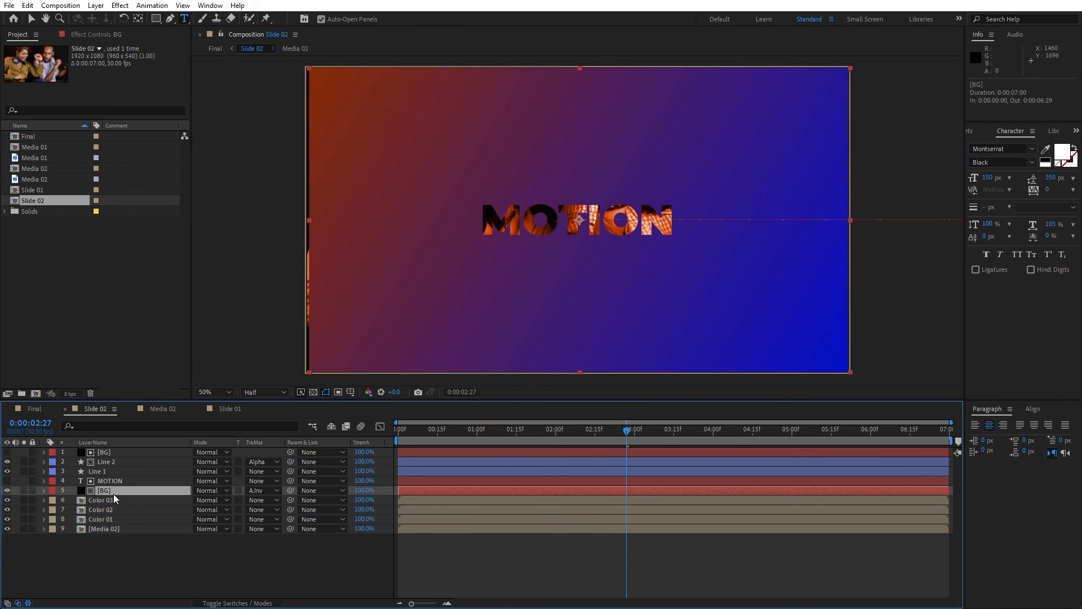
key(F3)
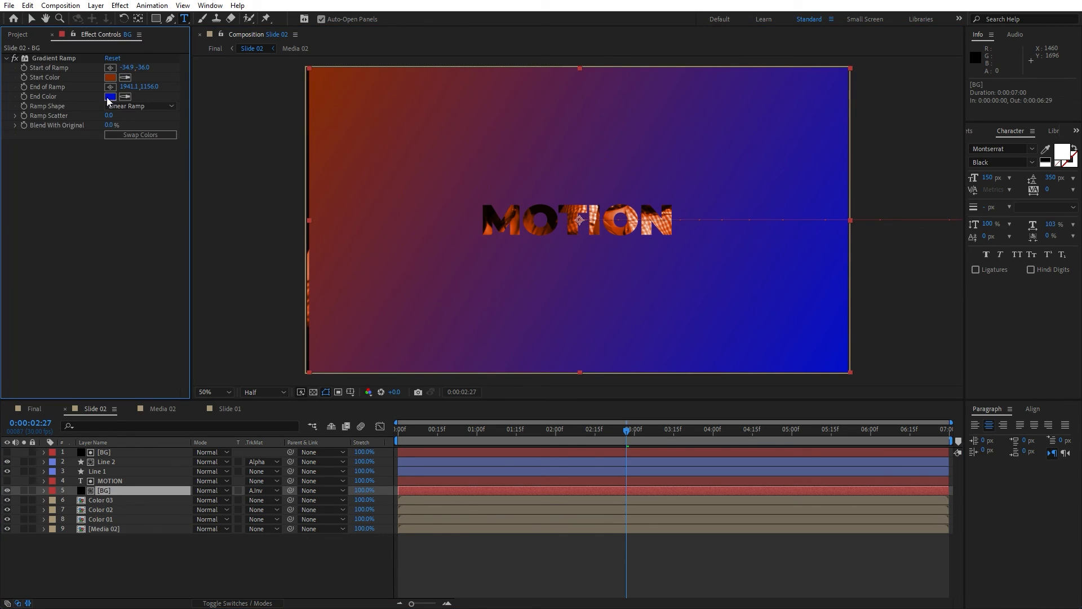
click(140, 135)
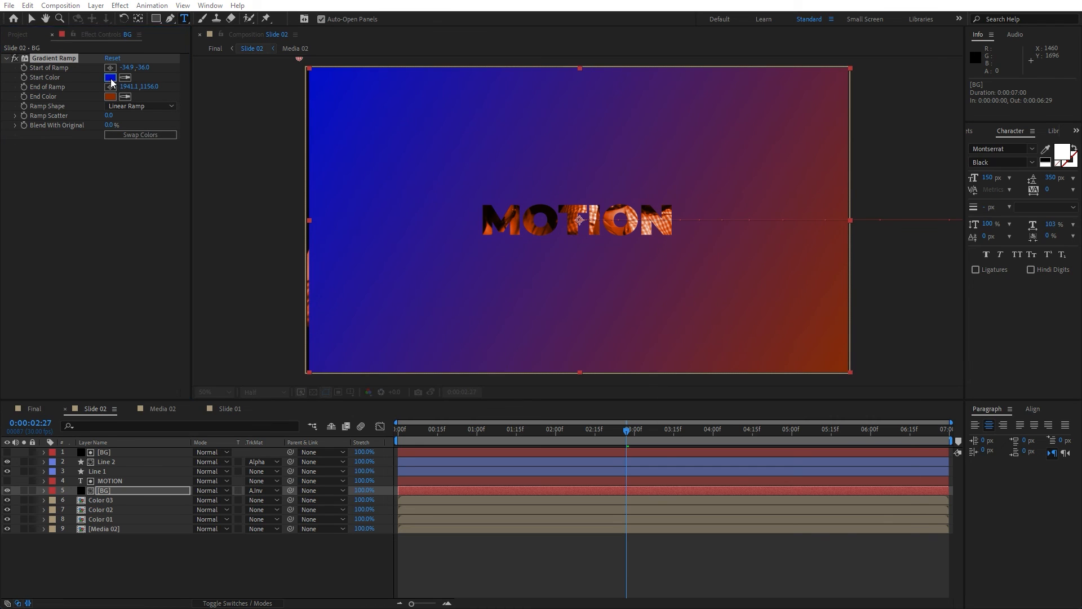
Set the Gradient Ramp start color to 809300.
click(111, 78)
drag(817, 481, 815, 538)
click(801, 474)
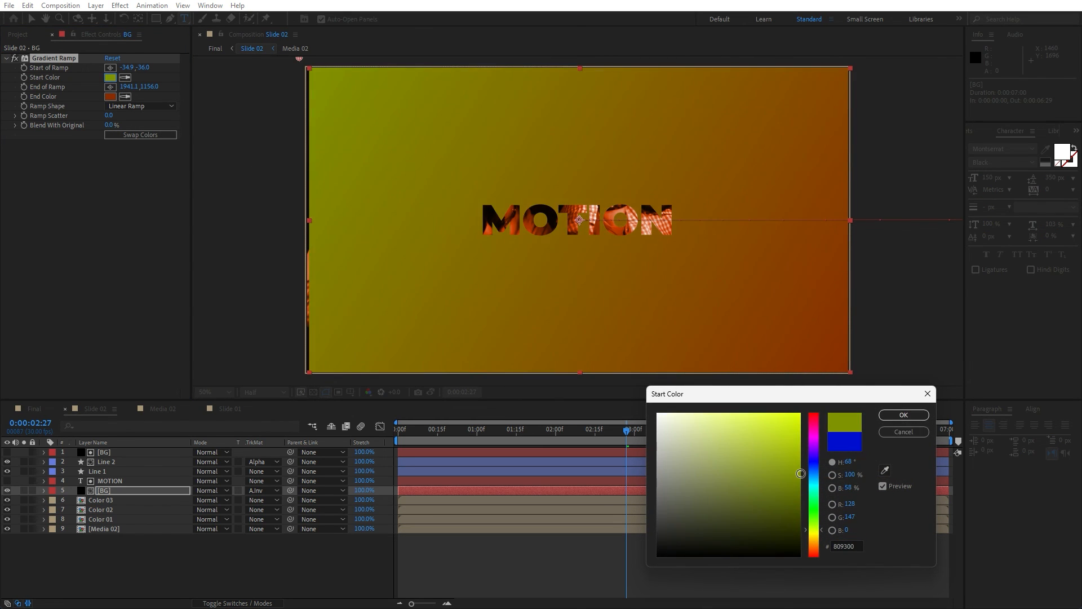
click(904, 415)
Set the Gradient Ramp end color to 009AA0.
click(111, 97)
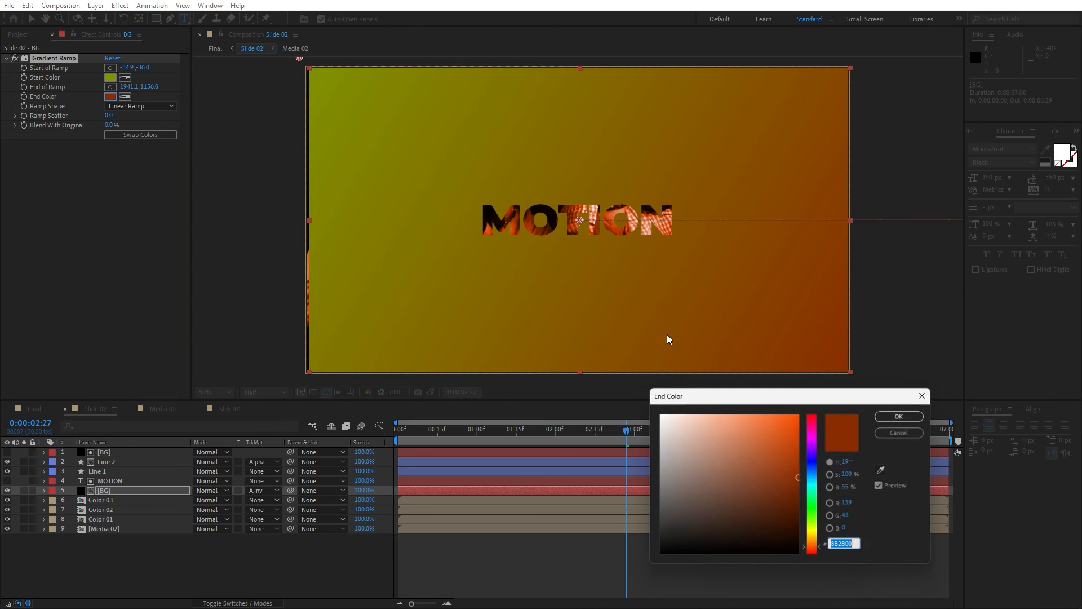
drag(819, 490, 805, 467)
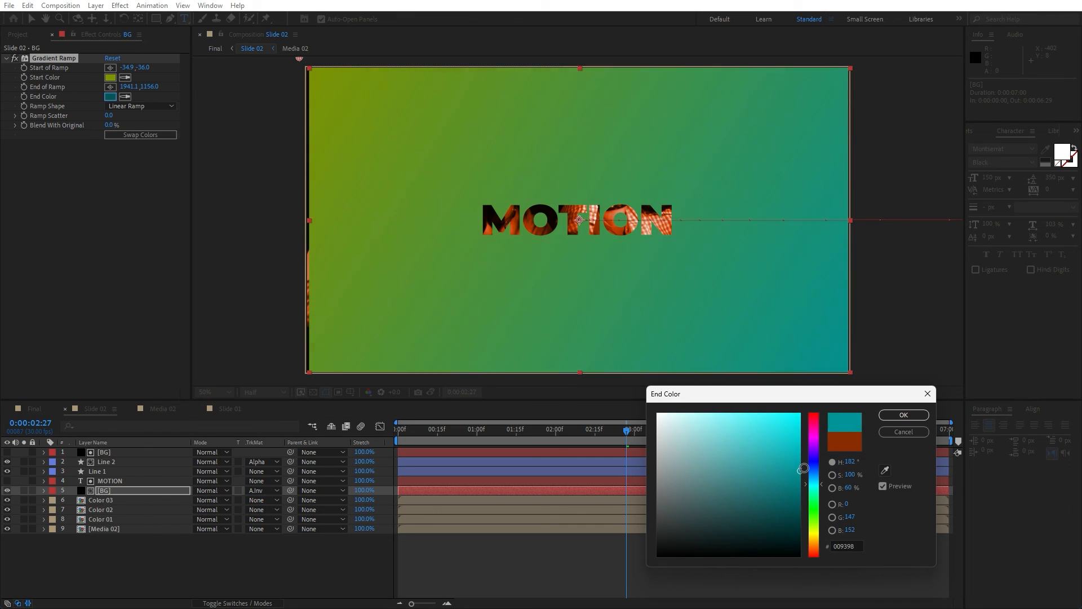
click(889, 419)
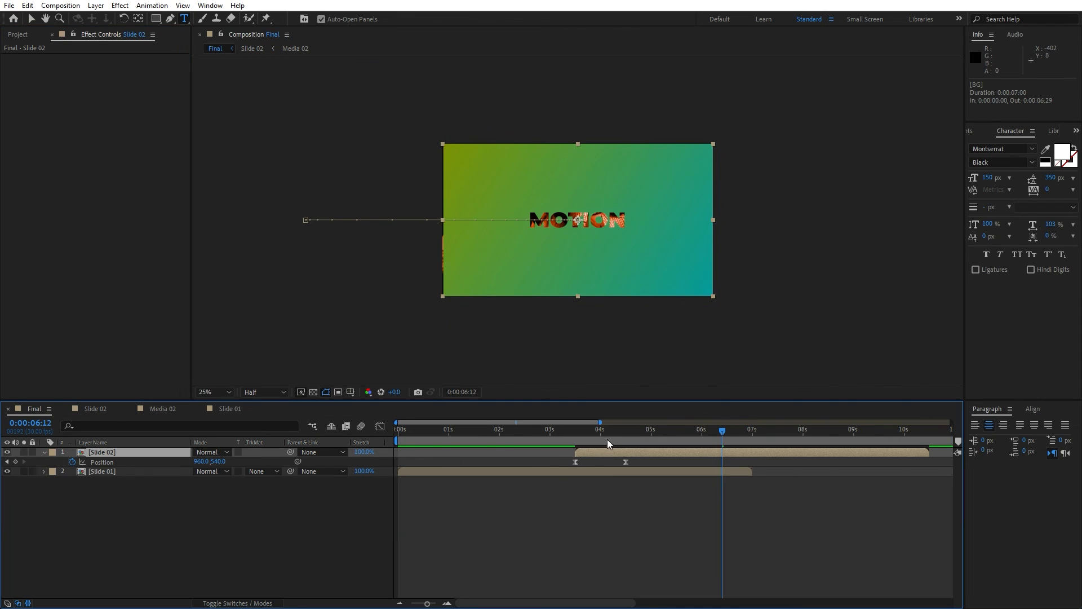
Preview the Slide 02 slide-in transition in the Final composition.
drag(608, 441, 499, 434)
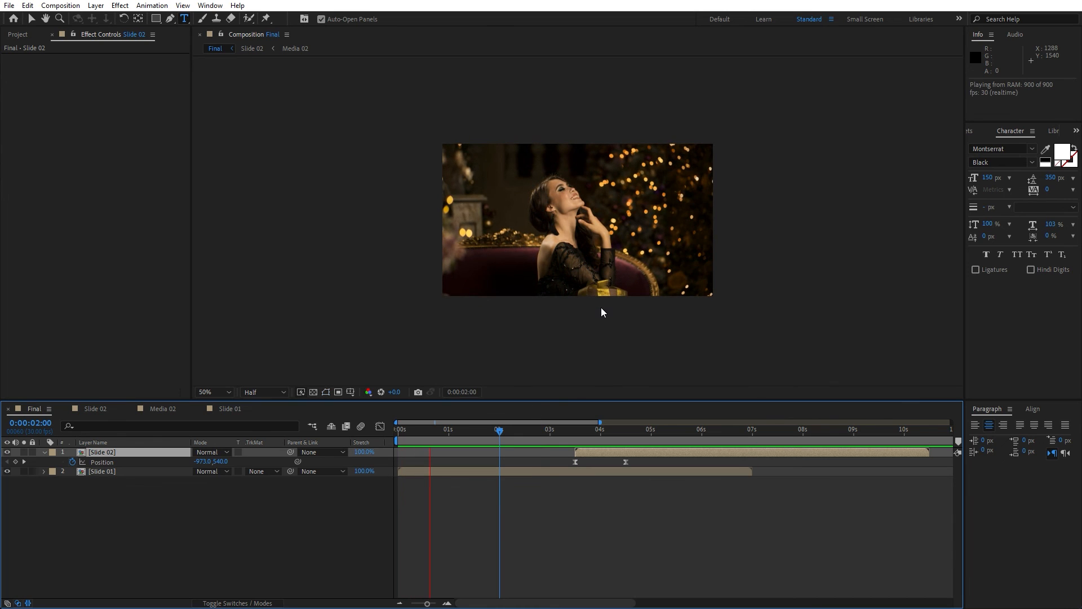
key(space)
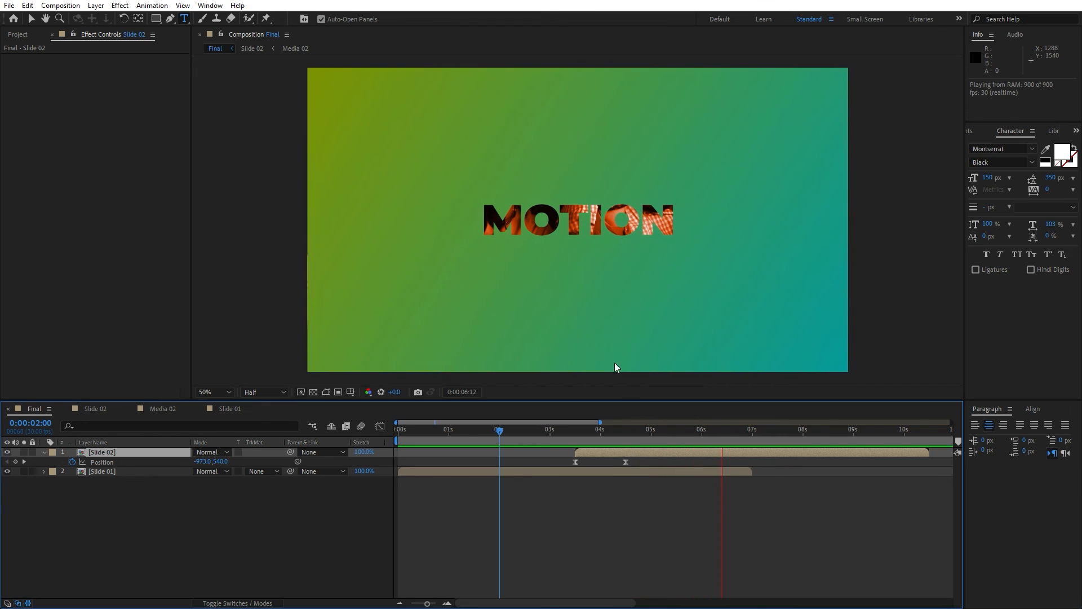
drag(681, 435, 526, 451)
Collapse Slide 02's layer properties, zoom the timeline out, and play through the whole Final sequence.
click(52, 34)
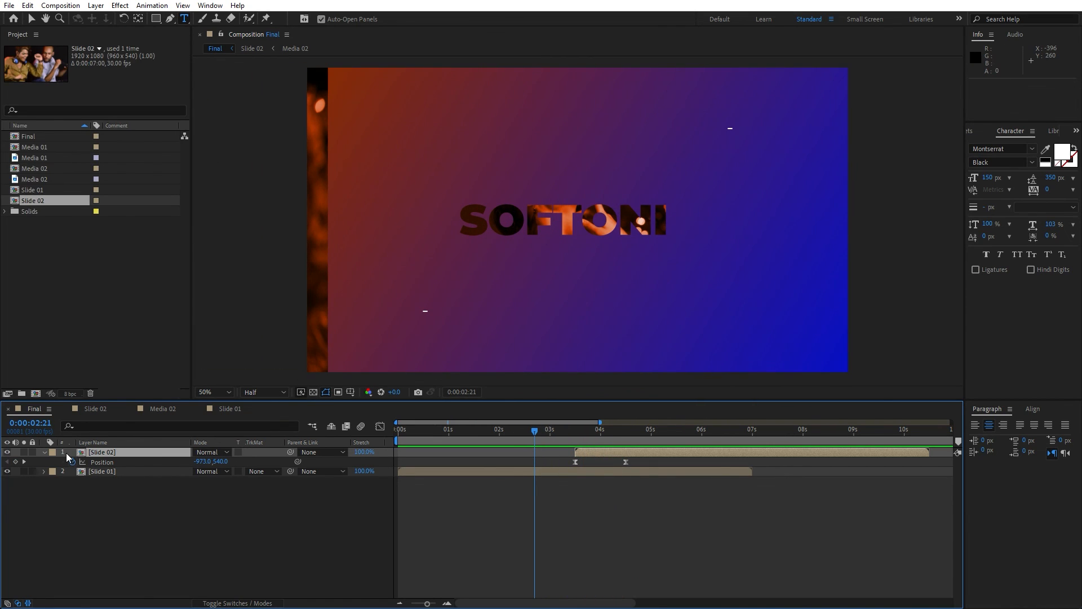
click(44, 452)
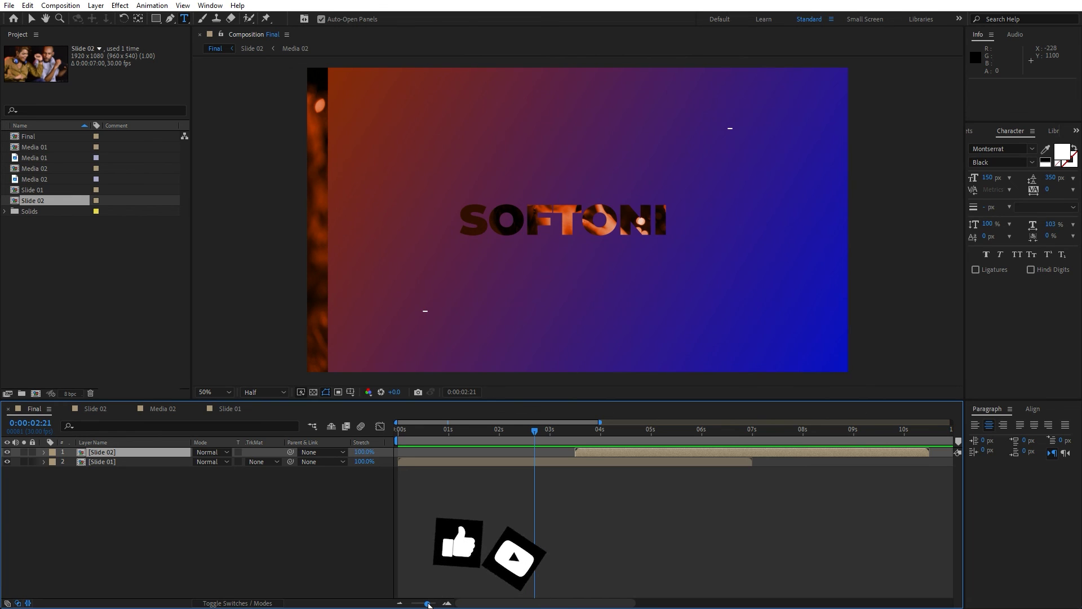
drag(427, 604, 419, 604)
key(space)
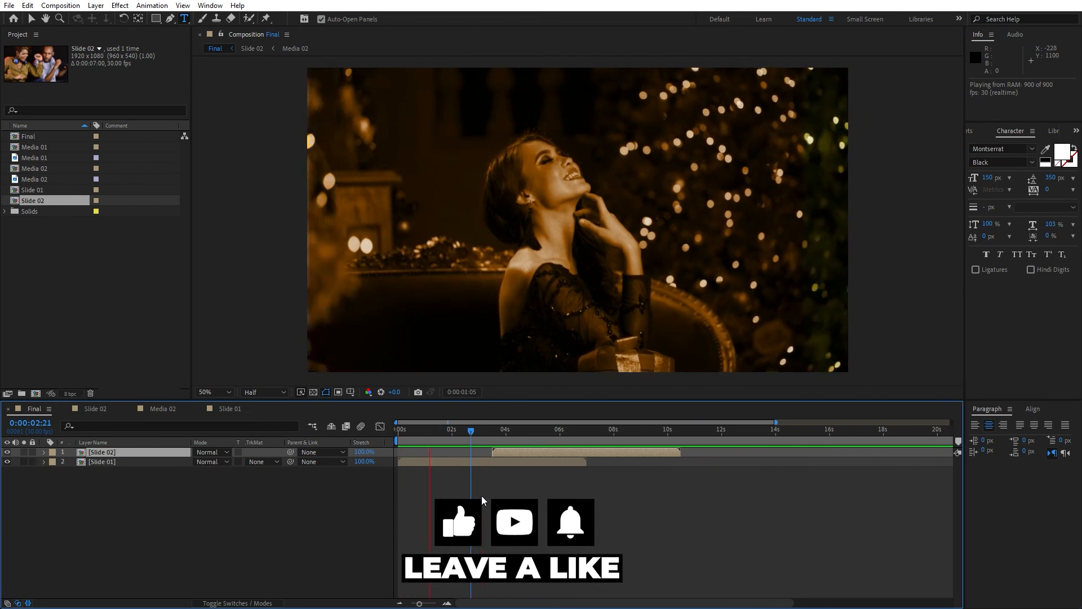
click(459, 431)
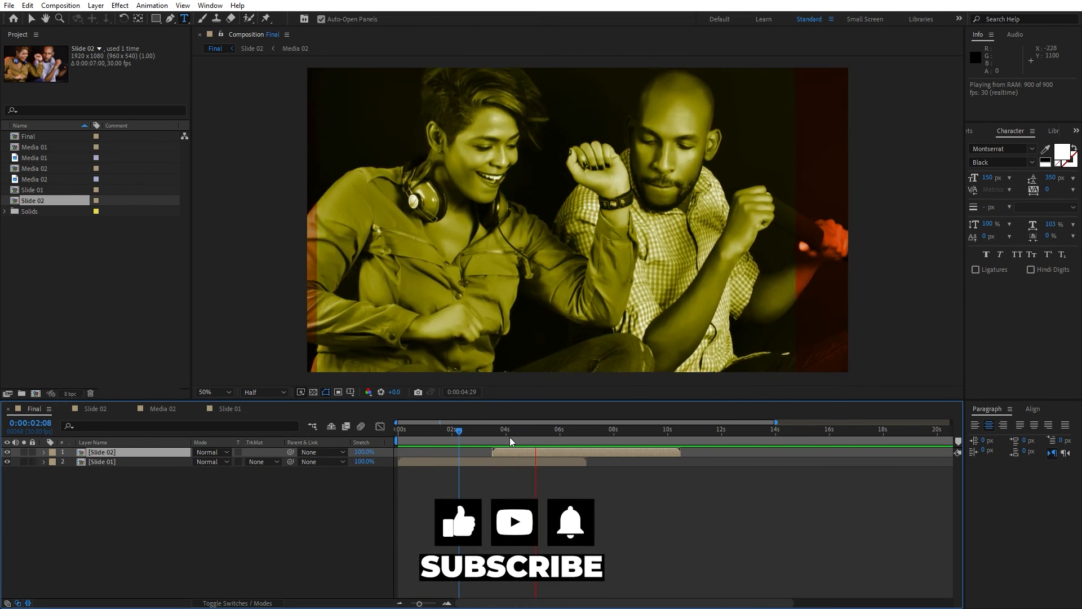
click(454, 431)
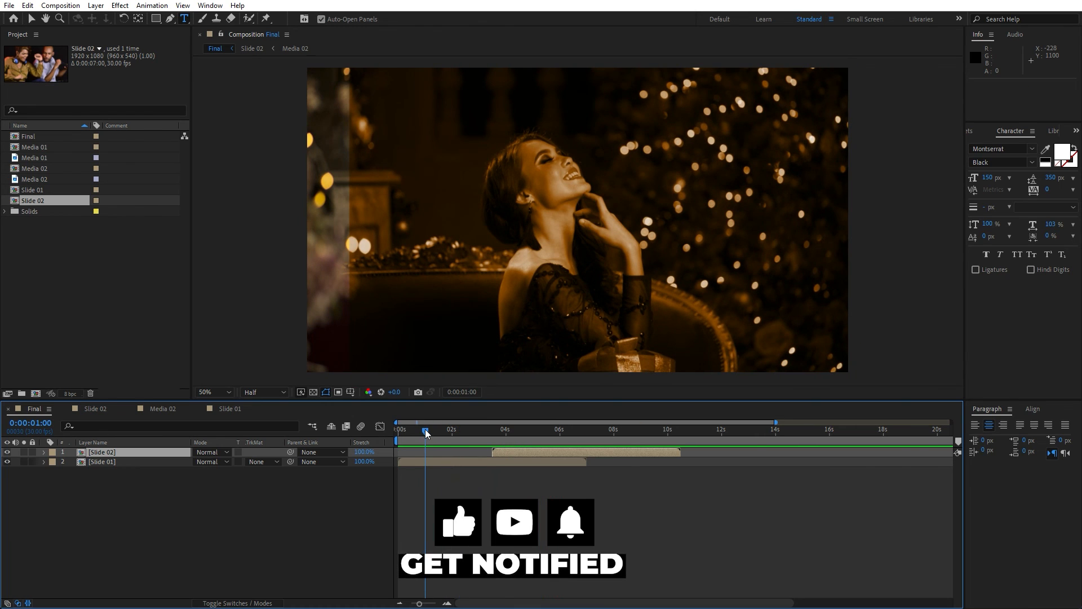
click(426, 431)
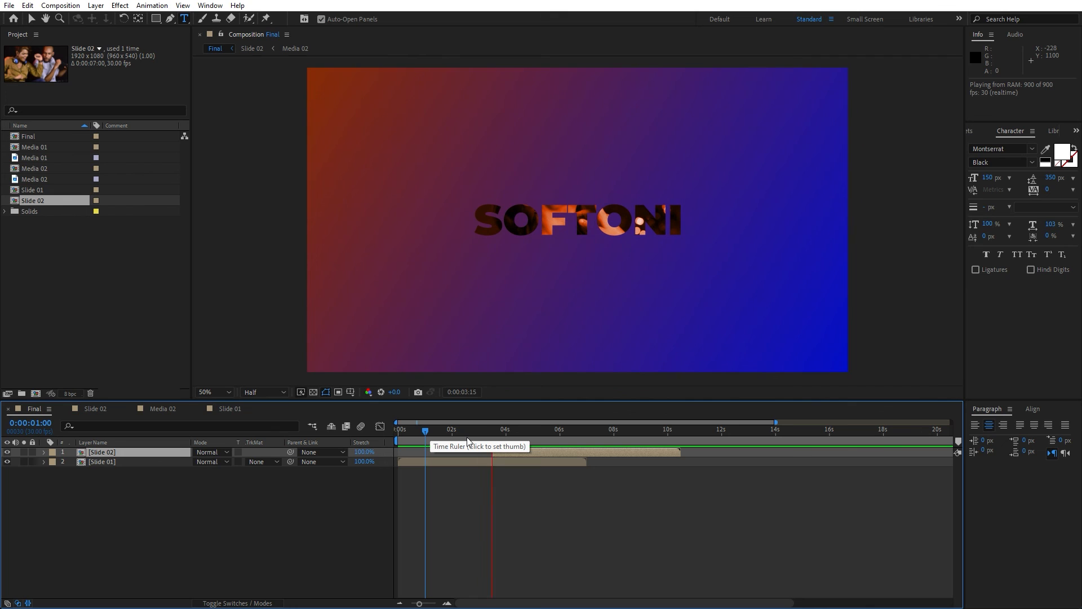
click(490, 431)
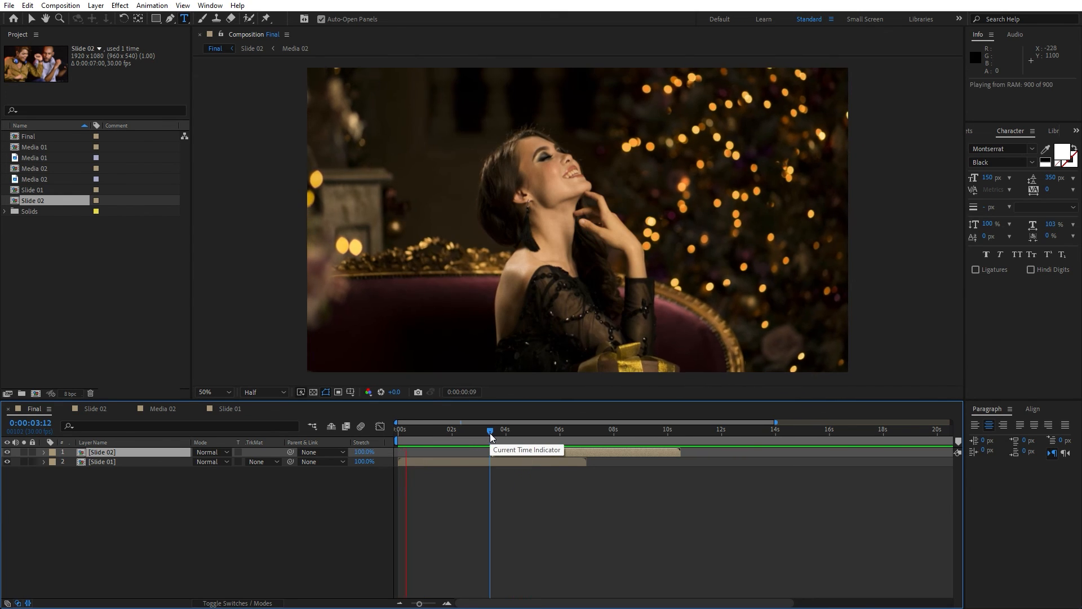